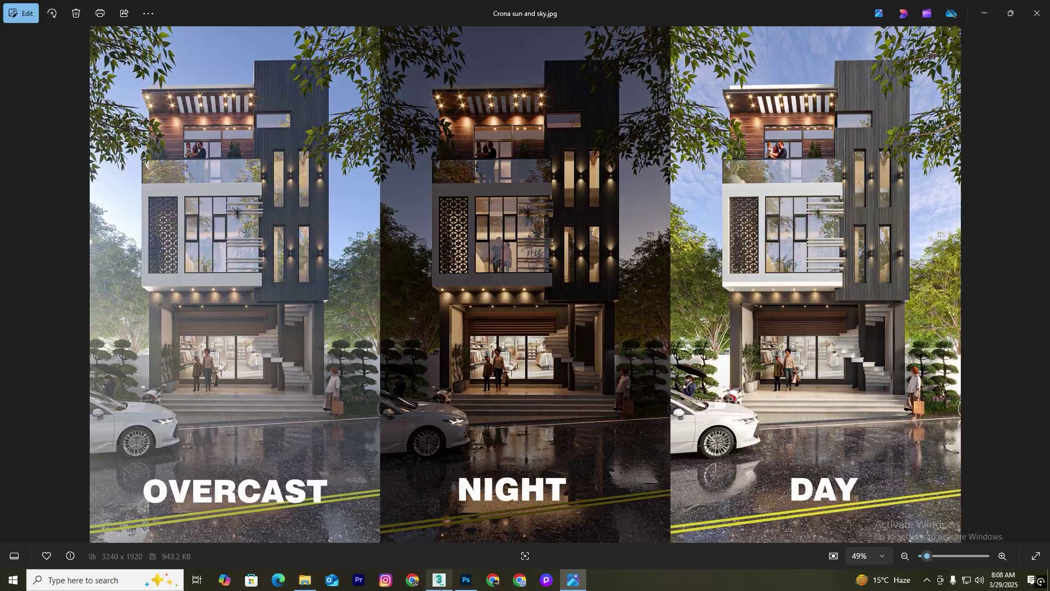
Switch to 3ds Max and examine the house, road and trees in the orthographic view.
click(439, 580)
alt+middle_drag(623, 378, 662, 372)
scroll(698, 324, up, 2)
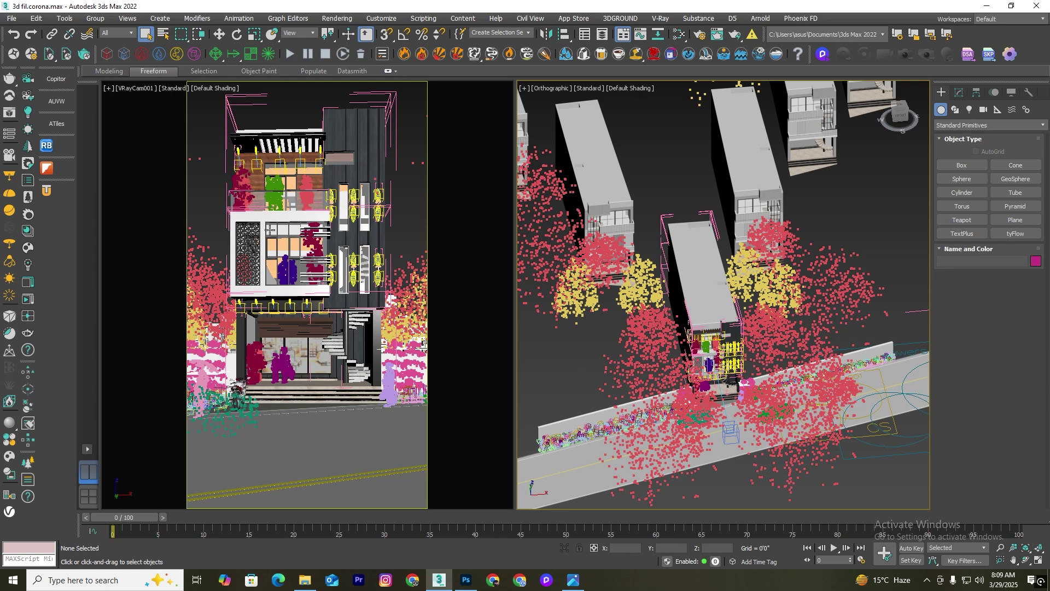
scroll(628, 358, down, 6)
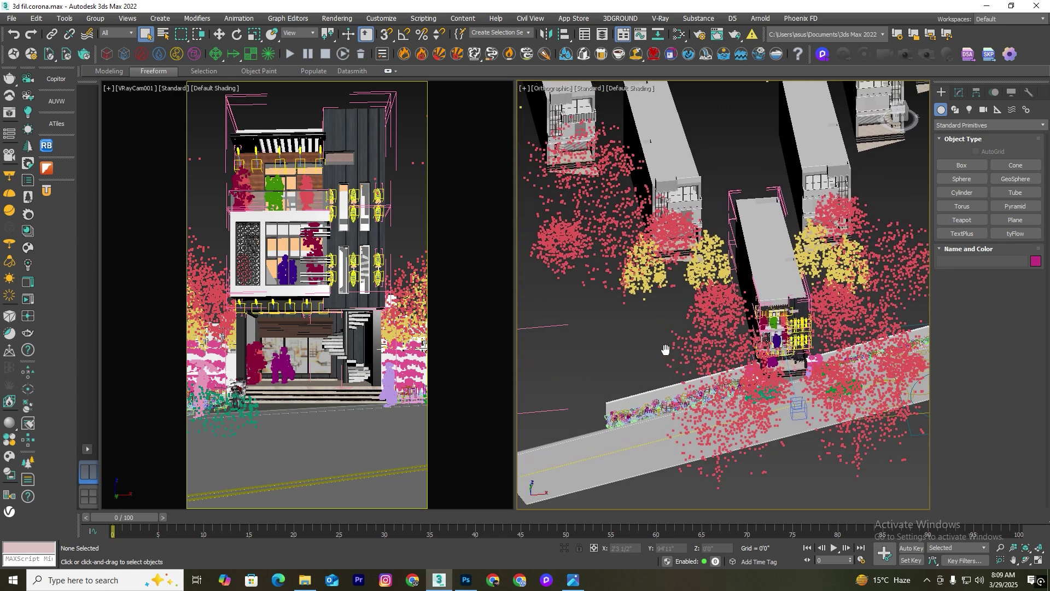
alt+middle_drag(812, 421, 796, 364)
scroll(856, 418, up, 4)
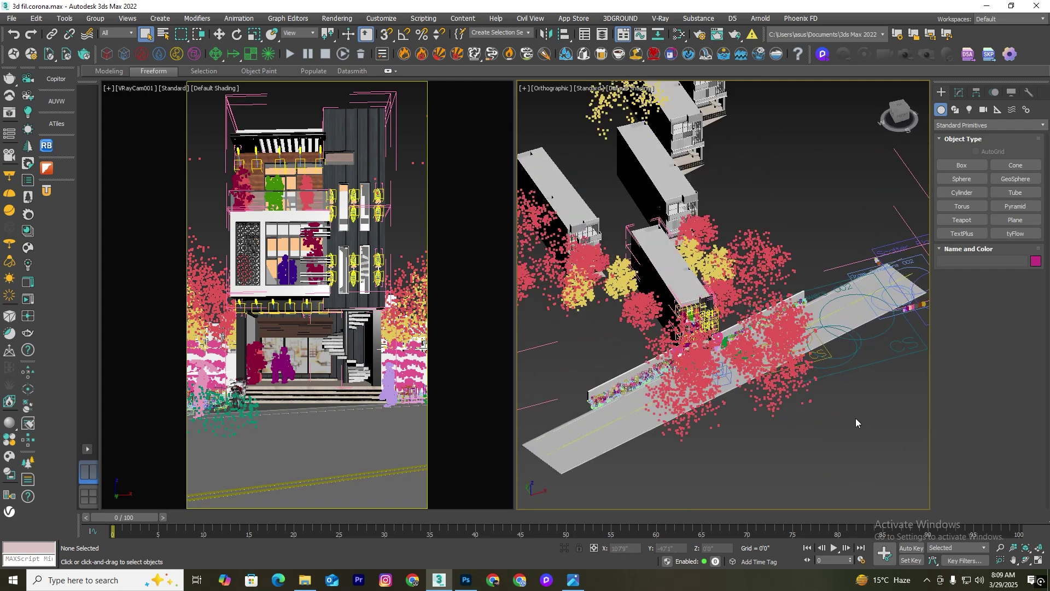
Show the scene from the top and review the common parameters in the Corona render setup.
key(t)
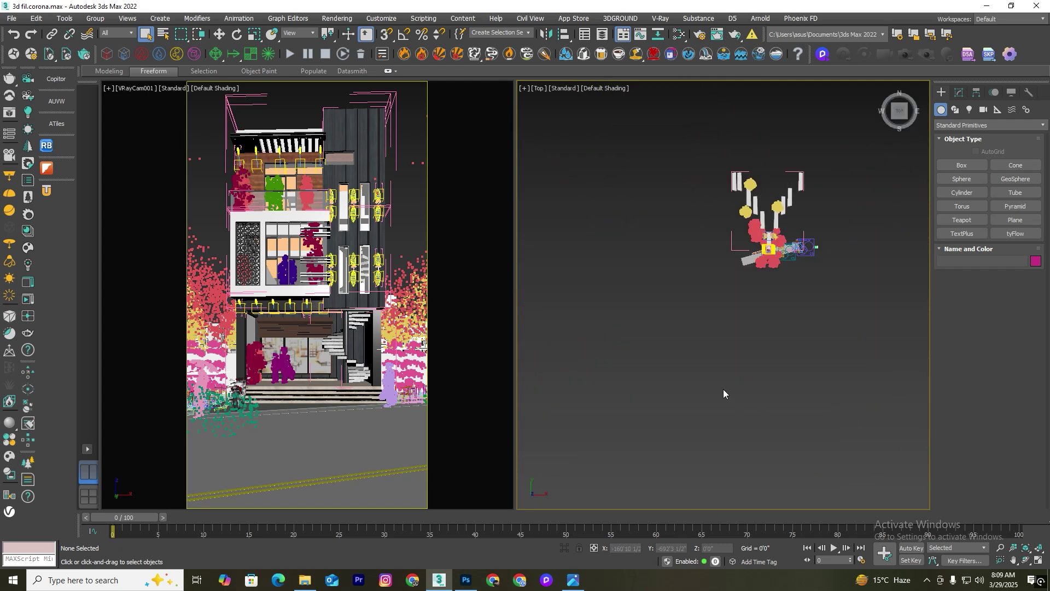
scroll(725, 392, up, 6)
middle_drag(862, 224, 845, 217)
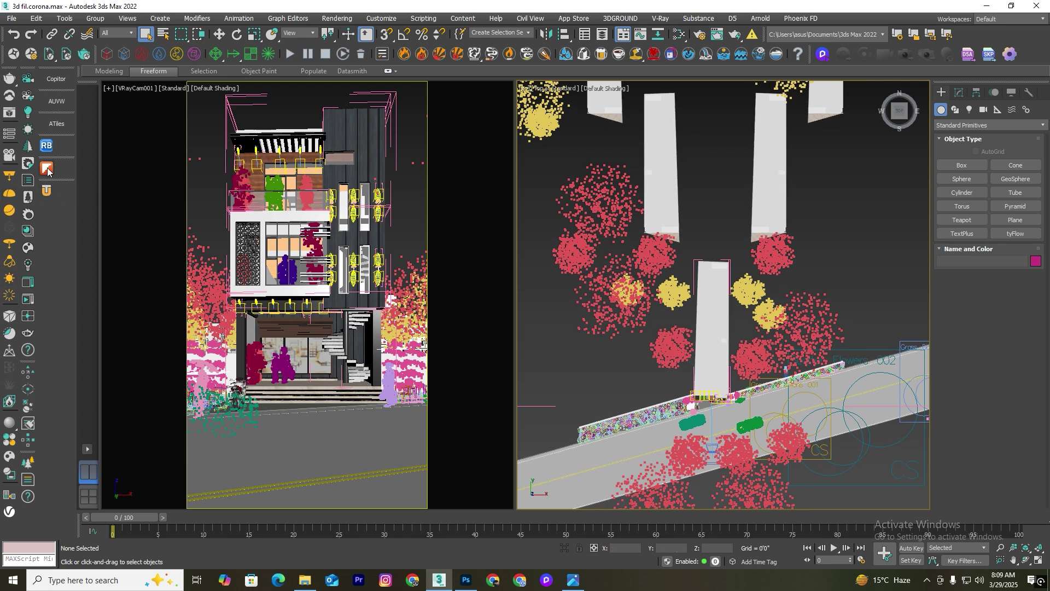
click(700, 36)
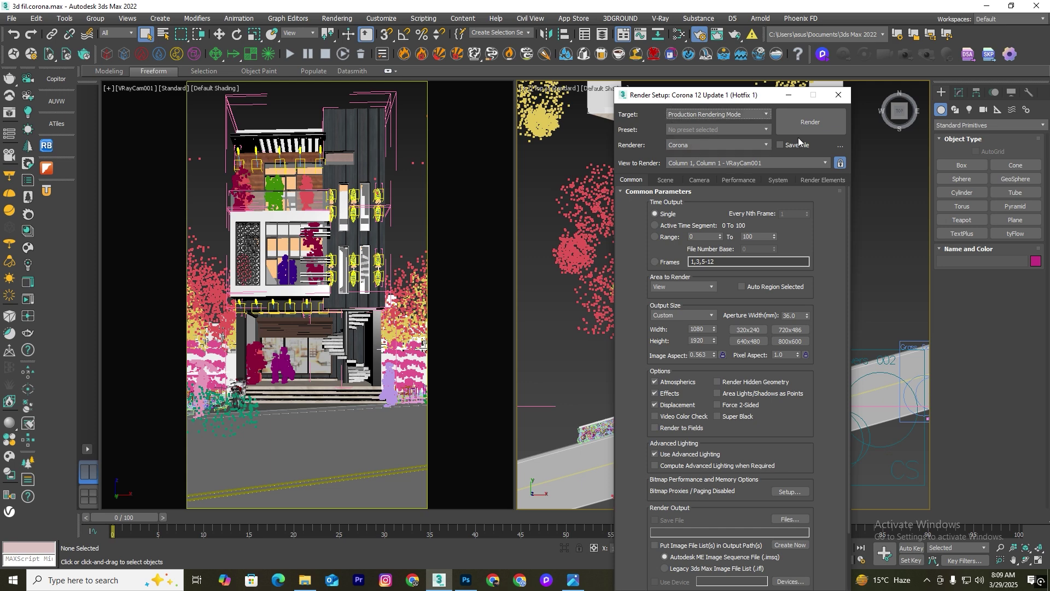
click(839, 95)
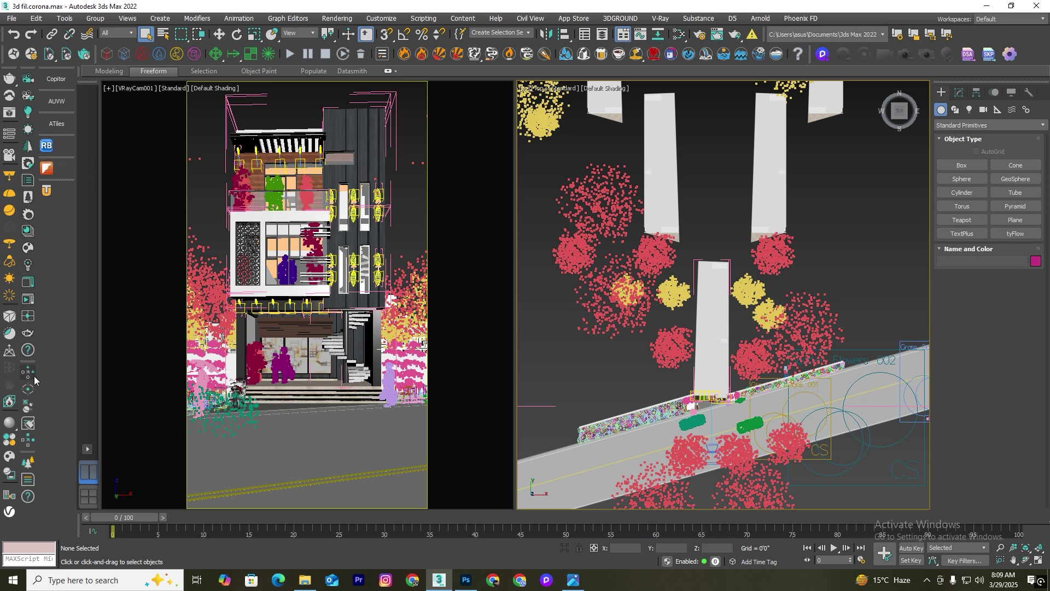
Create a targeted Corona Sun in the top view, placed in front of and beside the house and aimed at it.
click(29, 131)
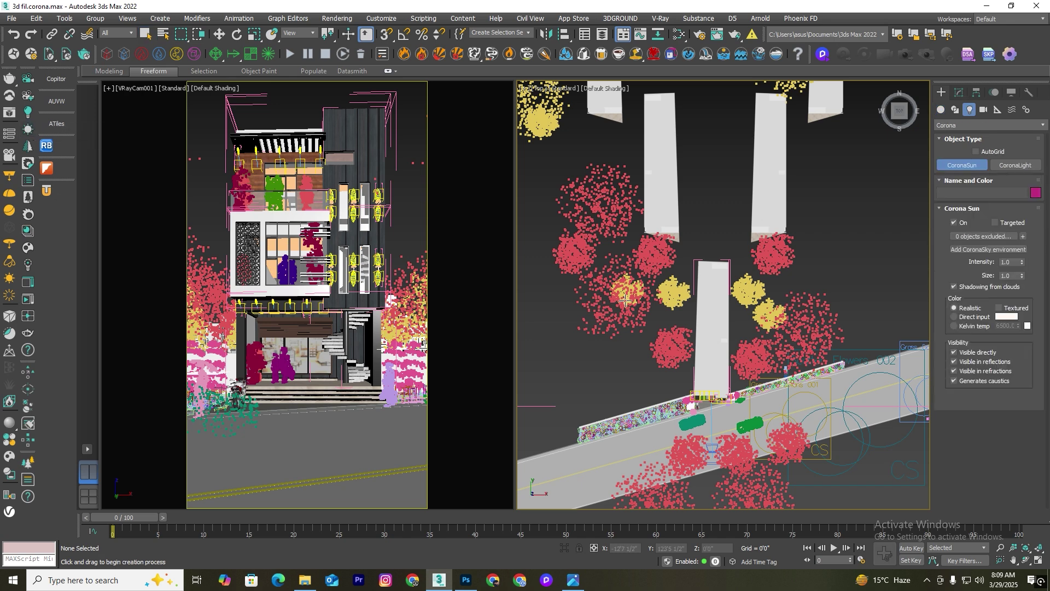
scroll(675, 321, down, 5)
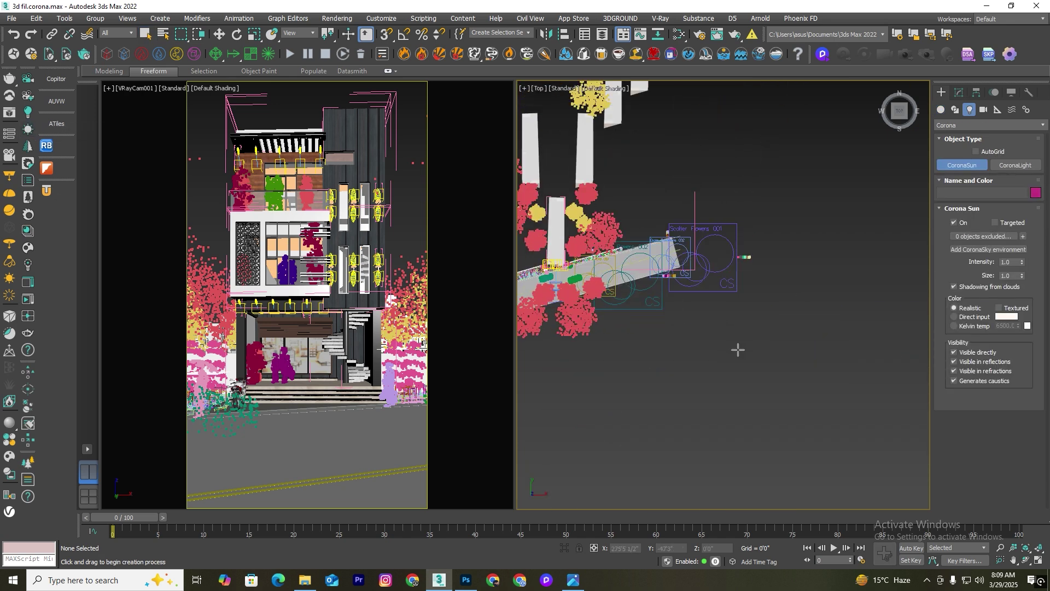
drag(757, 351, 579, 271)
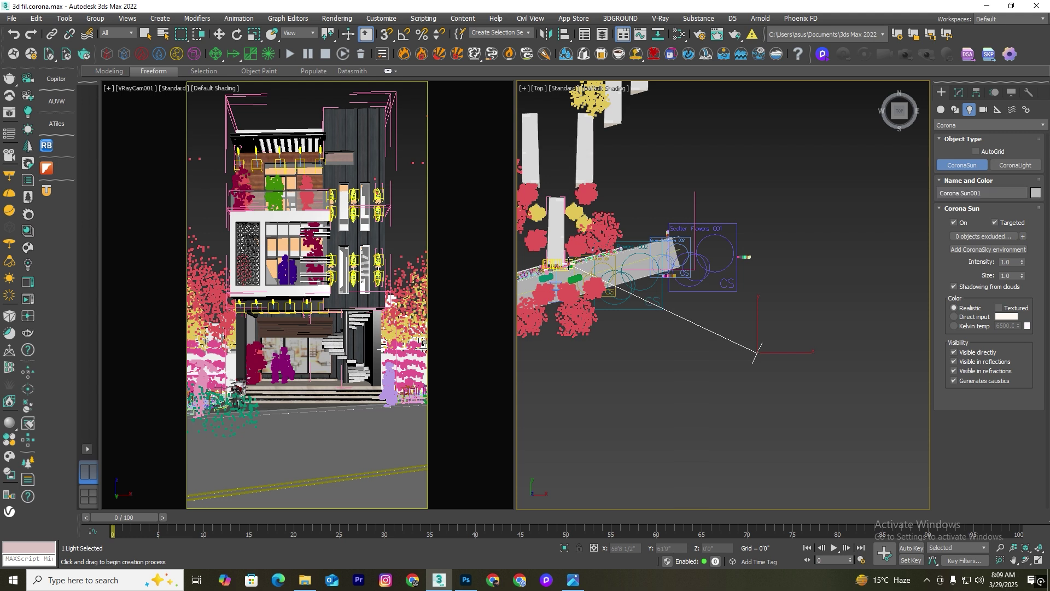
right_click(753, 477)
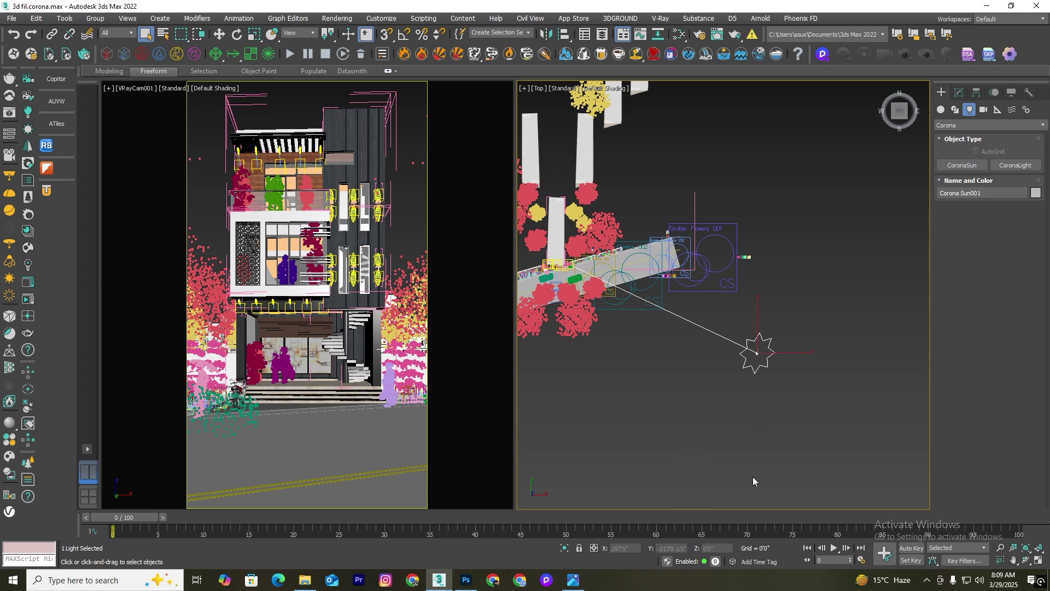
Raise the new Corona Sun to a Z height of 80 feet, check it in an orbited view and deselect it.
key(w)
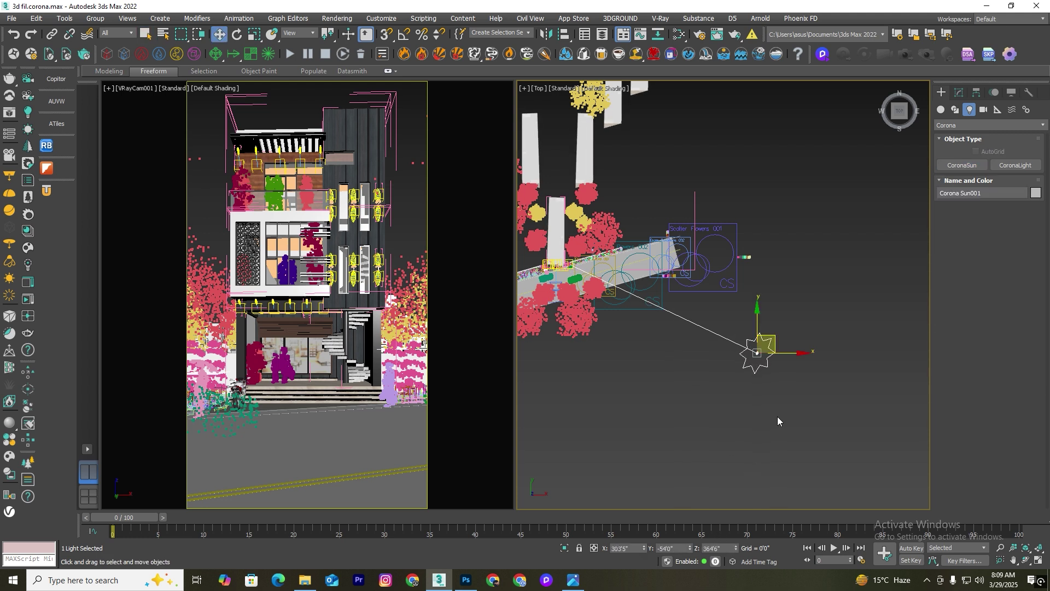
double_click(716, 547)
text(80)
key(Return)
alt+middle_drag(595, 393, 766, 246)
click(712, 385)
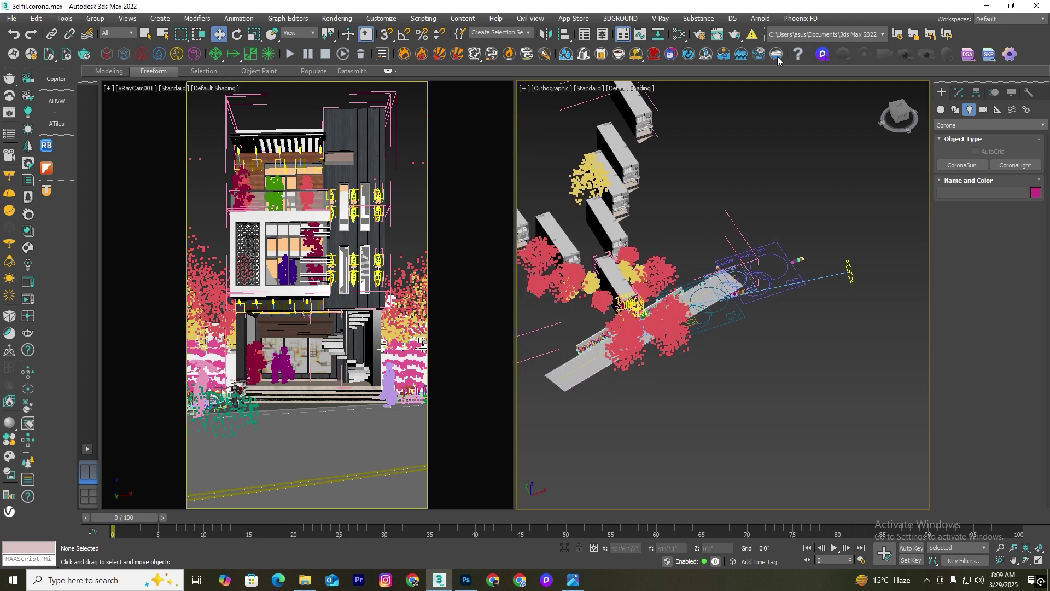
Enable the render material override, keeping the glass object excluded, and start interactive rendering.
click(700, 36)
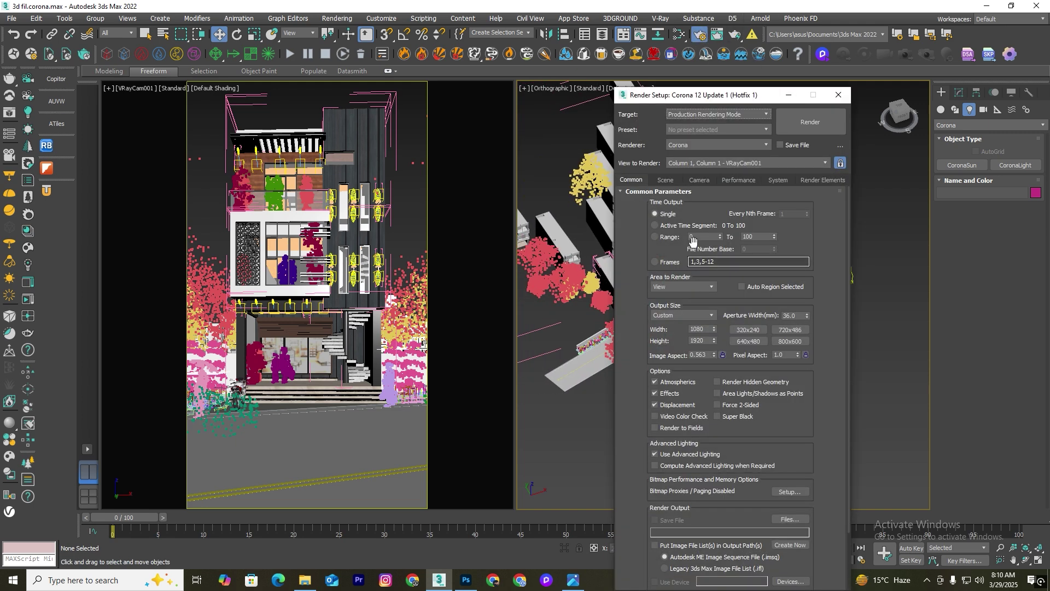
click(667, 180)
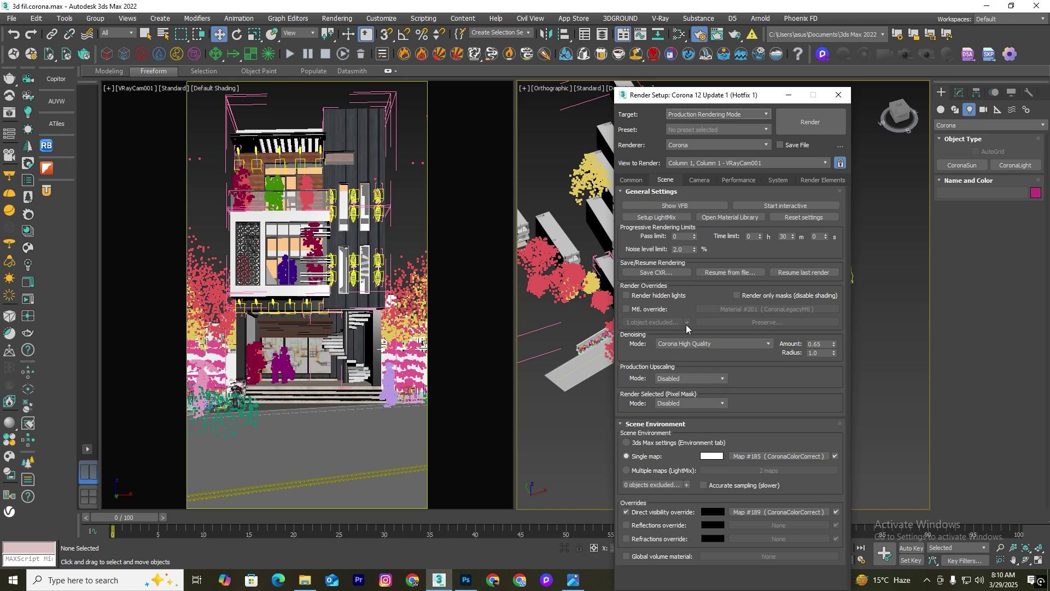
click(628, 309)
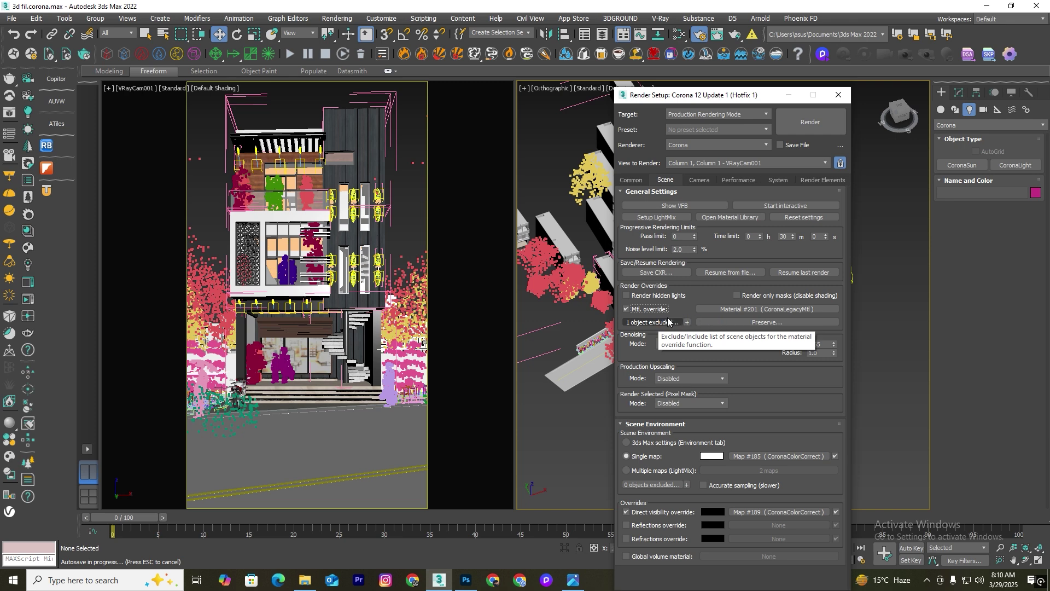
key(Escape)
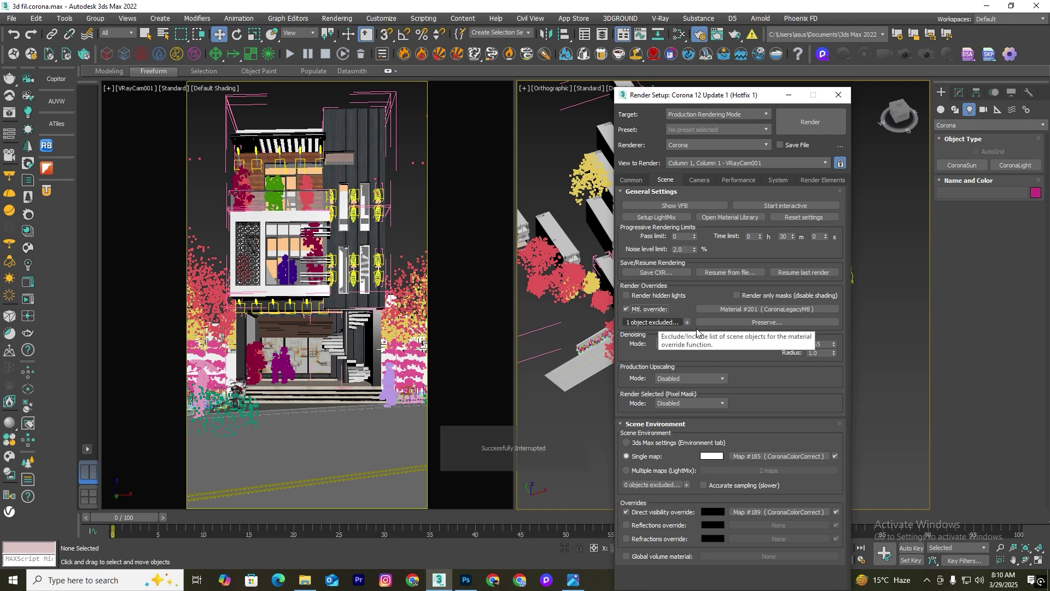
click(648, 323)
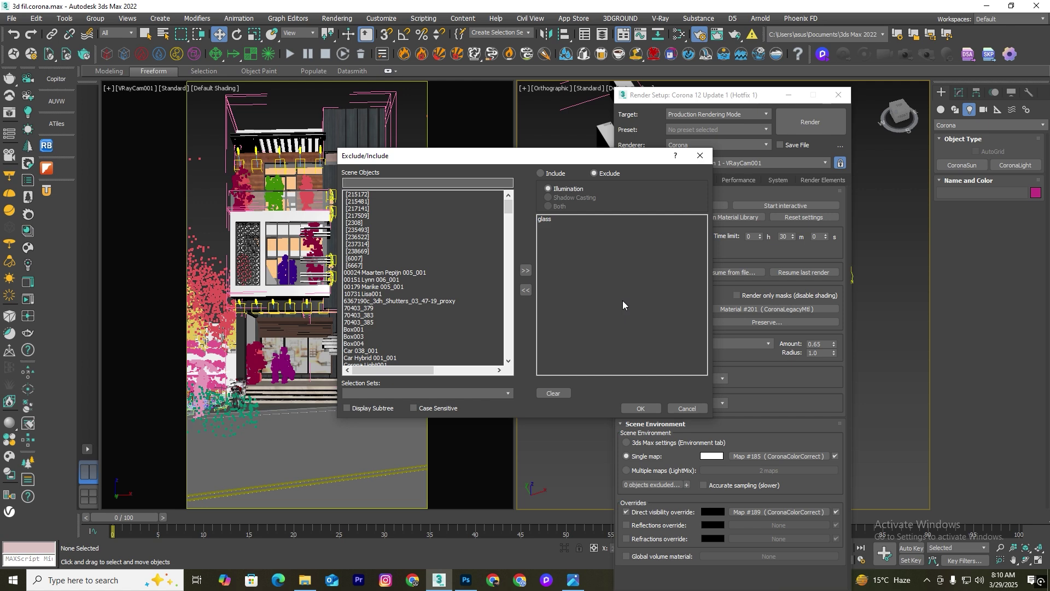
click(642, 408)
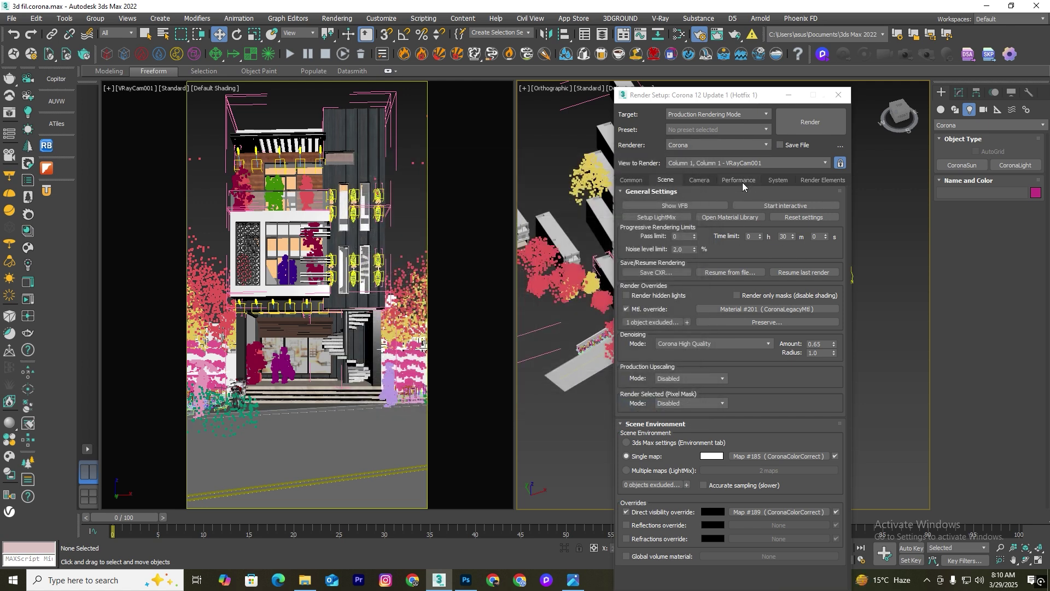
click(782, 204)
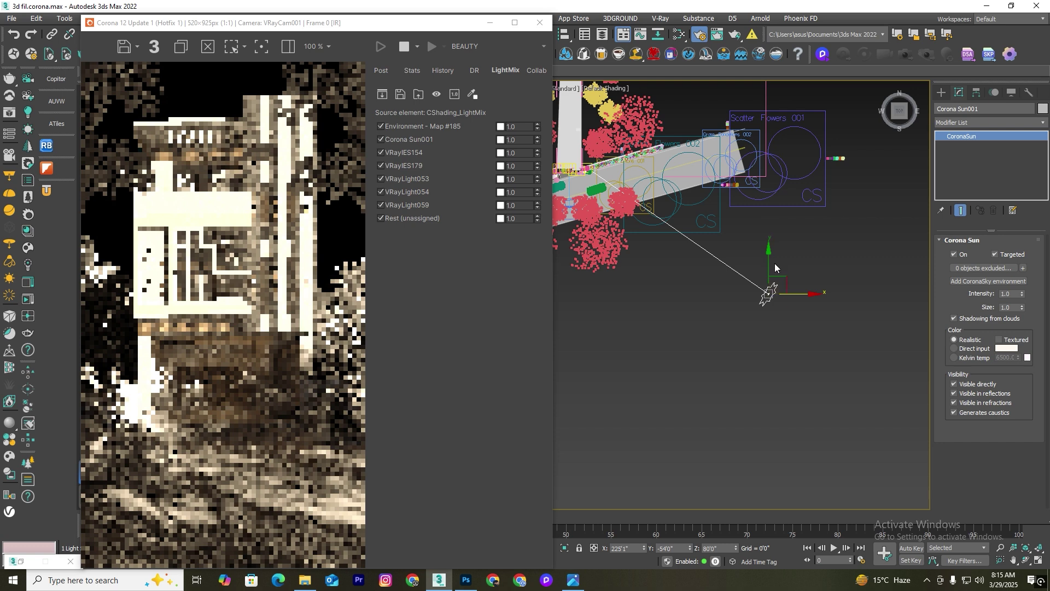
Move the Corona Sun along Y to about -15 feet and set its size to 30.
drag(775, 266, 778, 228)
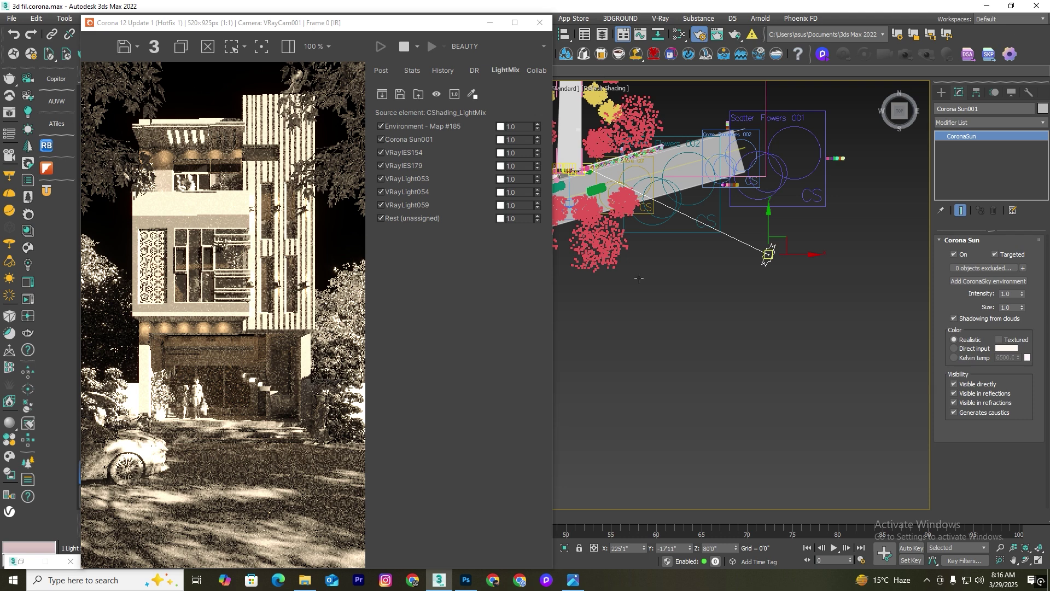
drag(772, 222, 771, 219)
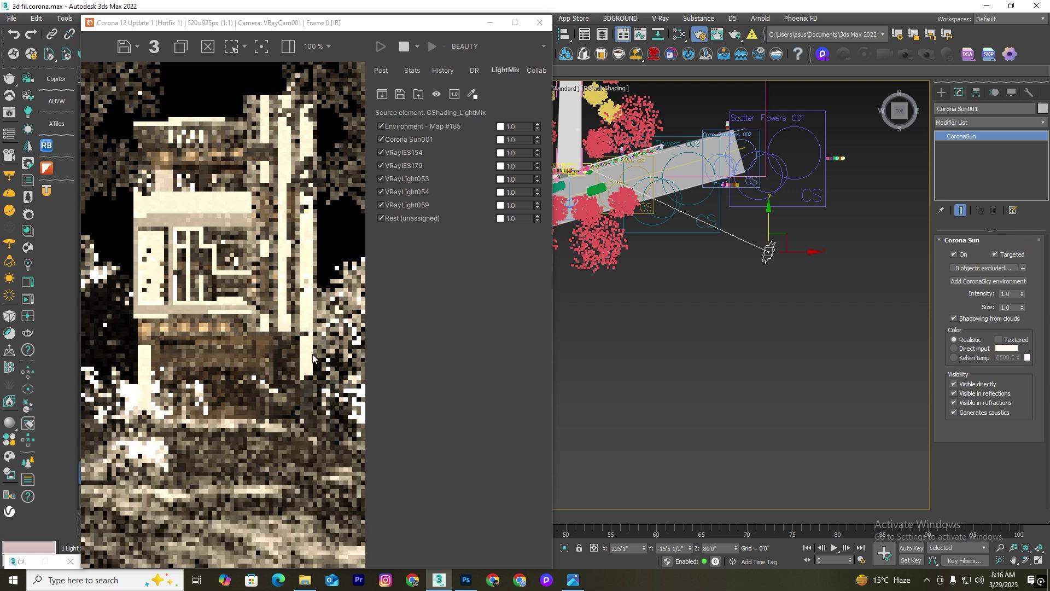
double_click(1009, 308)
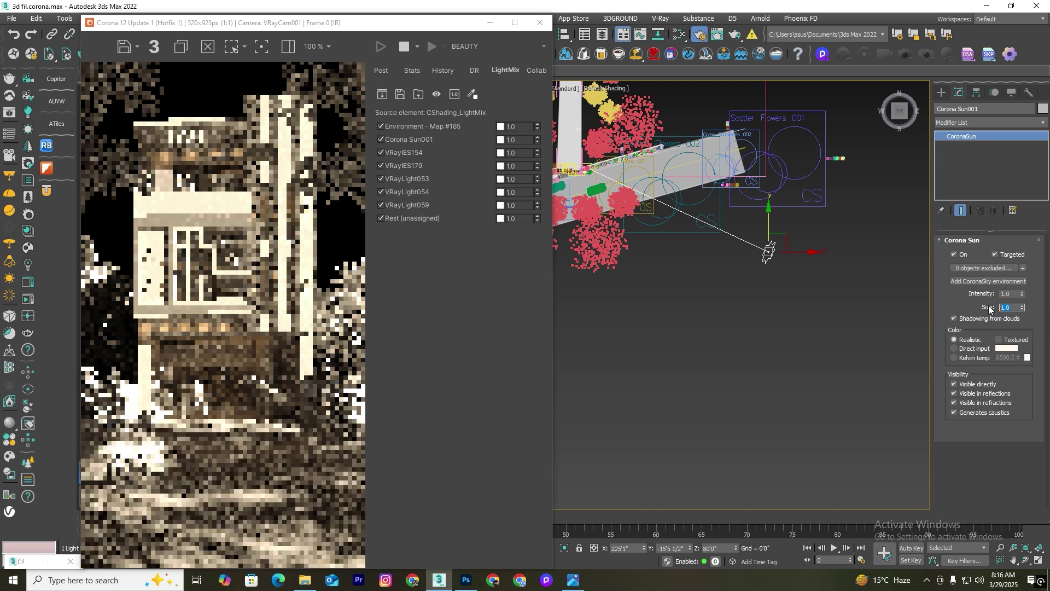
text(30)
key(Return)
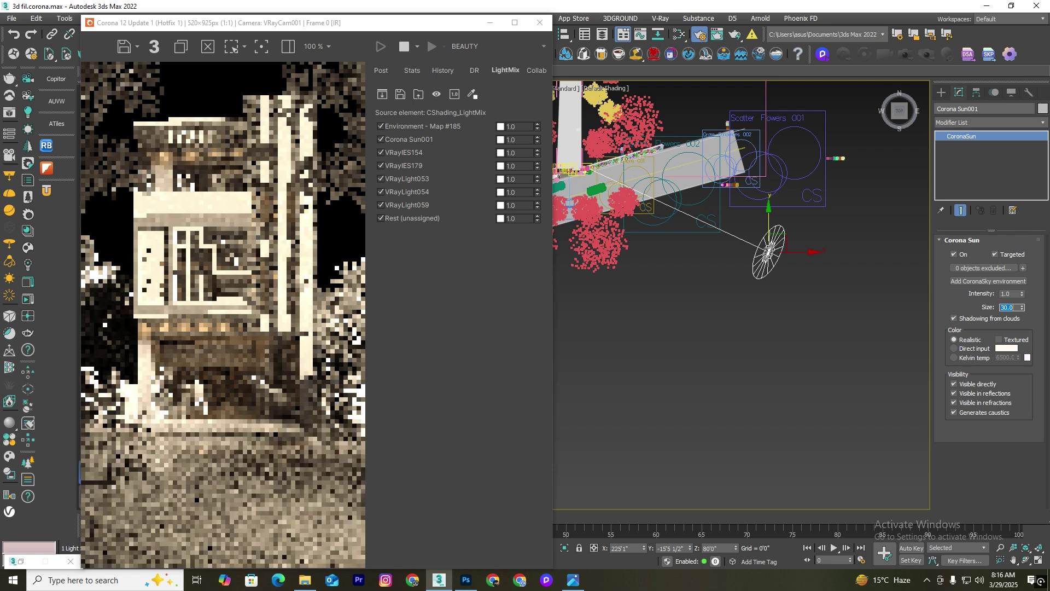
Set the Corona Sun's intensity to 0.5.
key(shift+Tab)
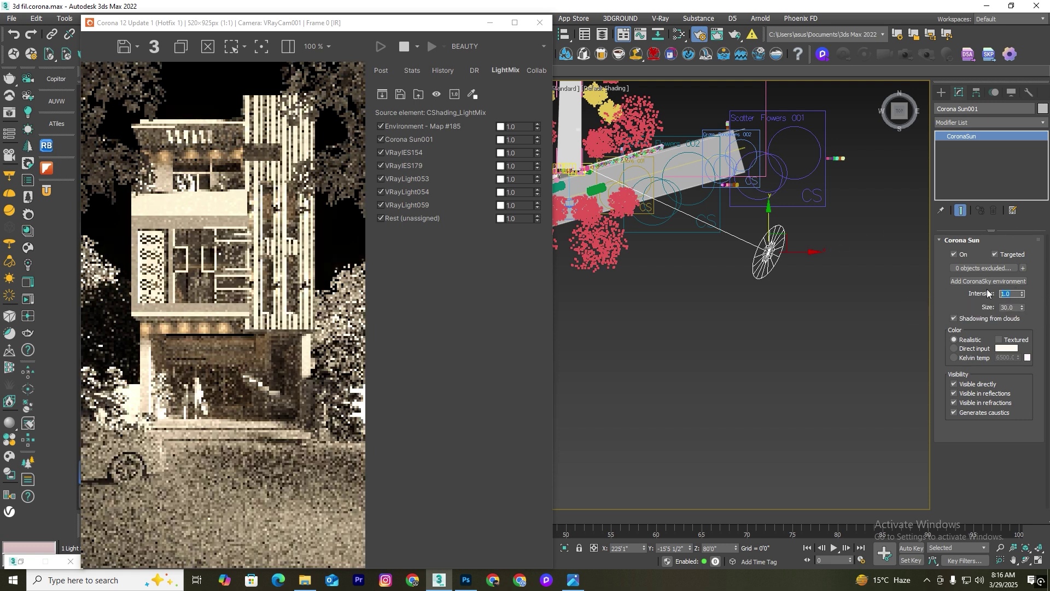
text(0.5)
key(Return)
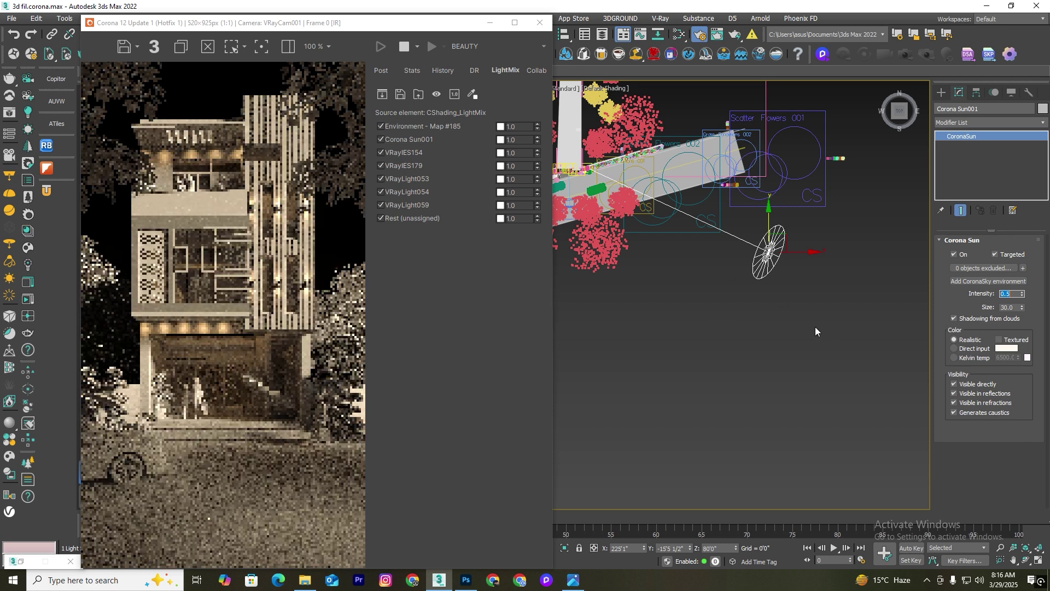
Switch VRayLight059 and the unassigned lights off in the LightMix, and back on, to compare their contribution.
click(381, 205)
click(381, 217)
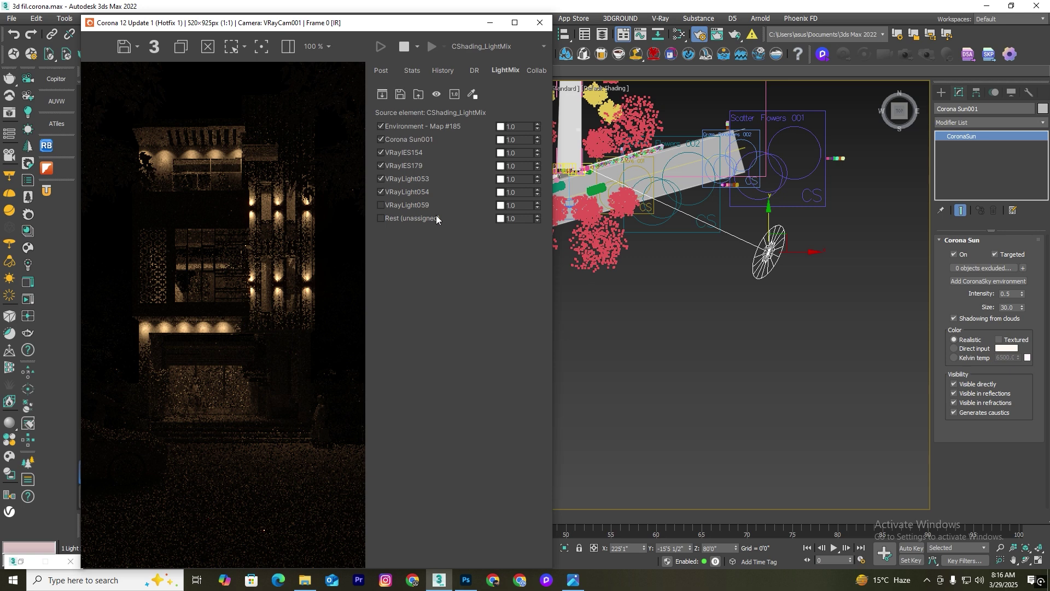
click(382, 218)
click(381, 205)
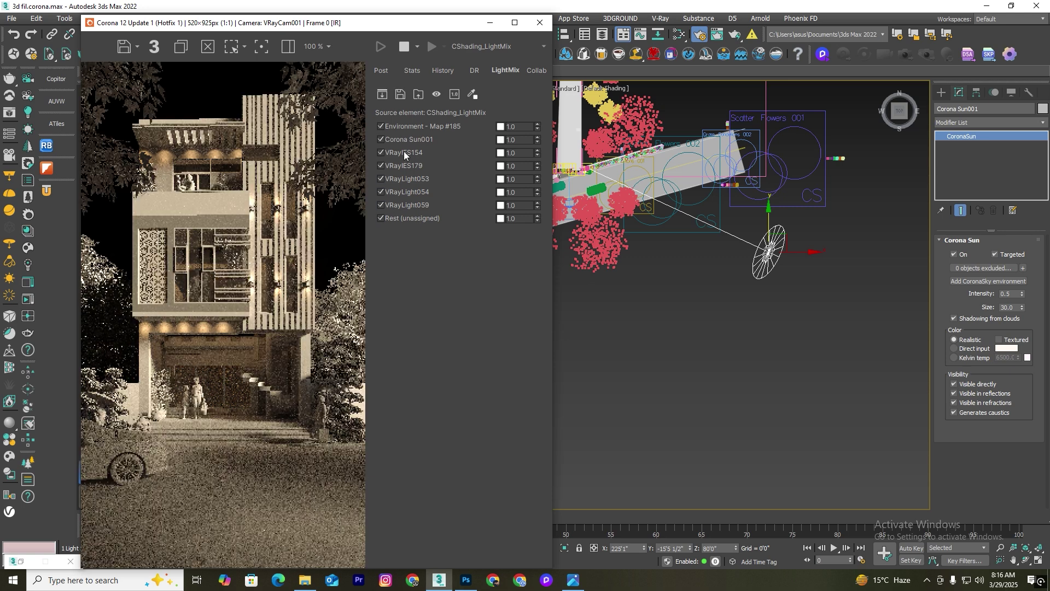
Disable the ACES OT and LUT operators in the frame buffer's tone mapping.
click(380, 71)
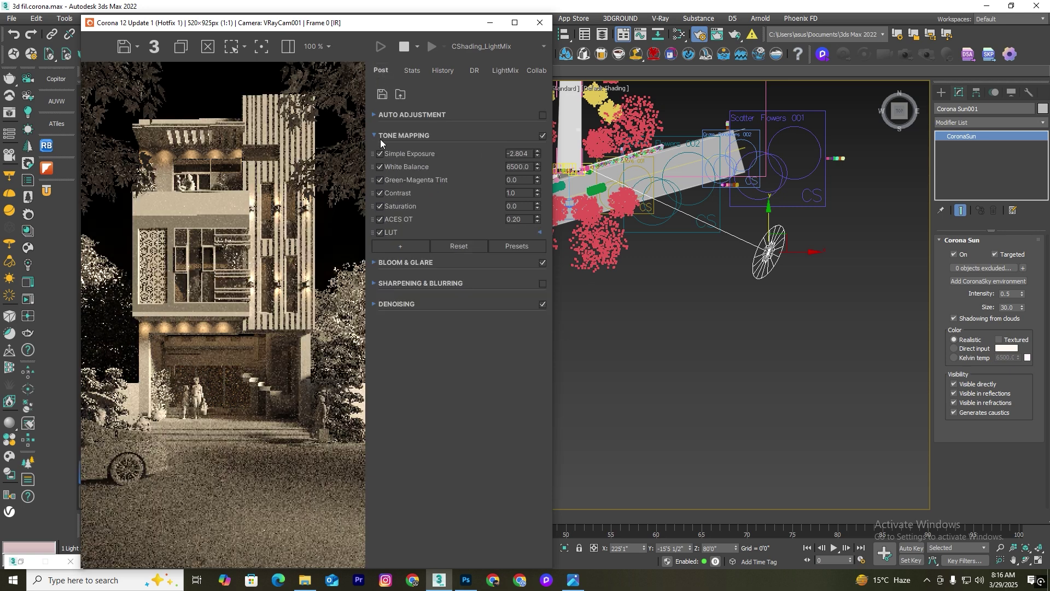
click(381, 219)
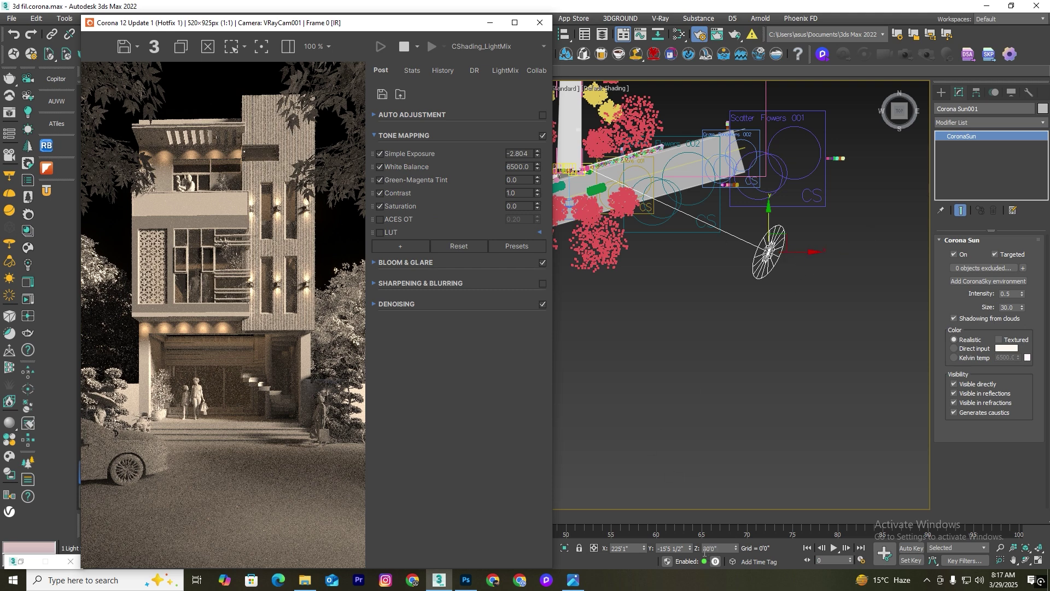
Set the Corona Sun's intensity to 1.
click(1010, 294)
text(1)
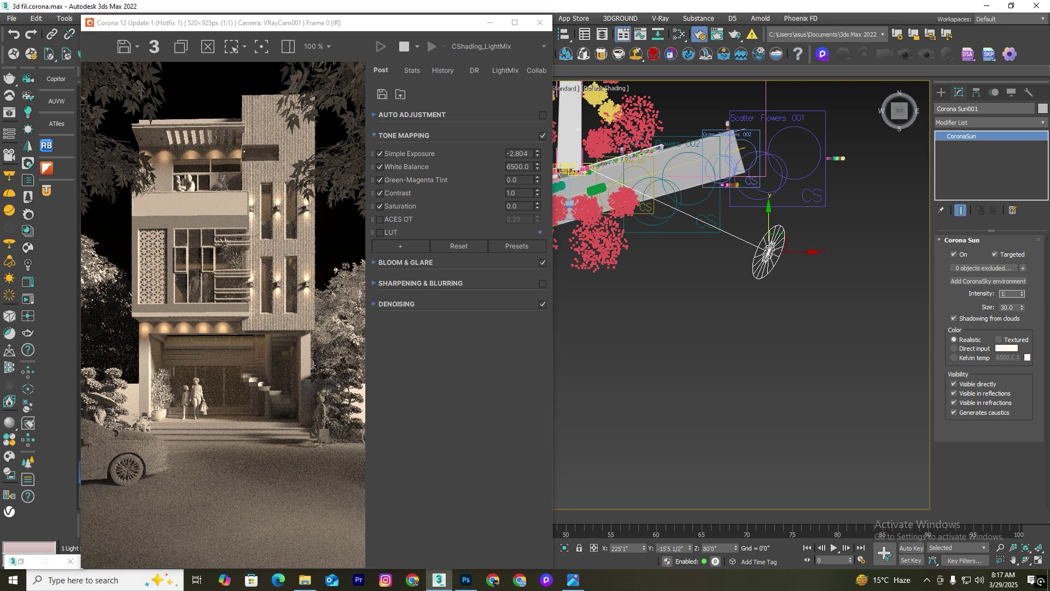
key(Return)
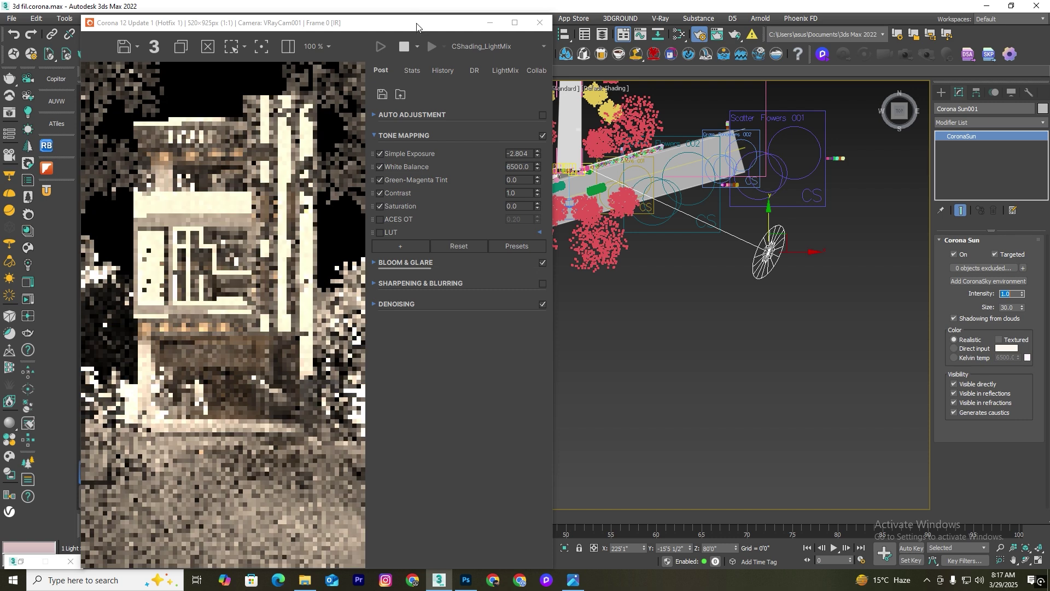
Move the render window aside and shift the Corona Sun along Y to about 196 feet, toward the rear of the house.
drag(427, 25, 411, 54)
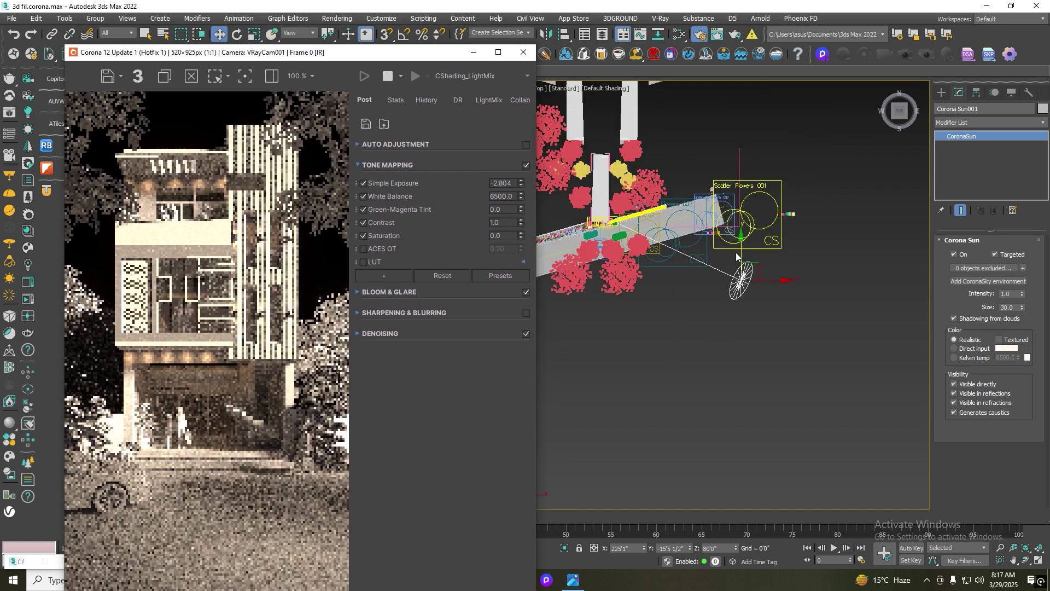
drag(736, 252, 683, 96)
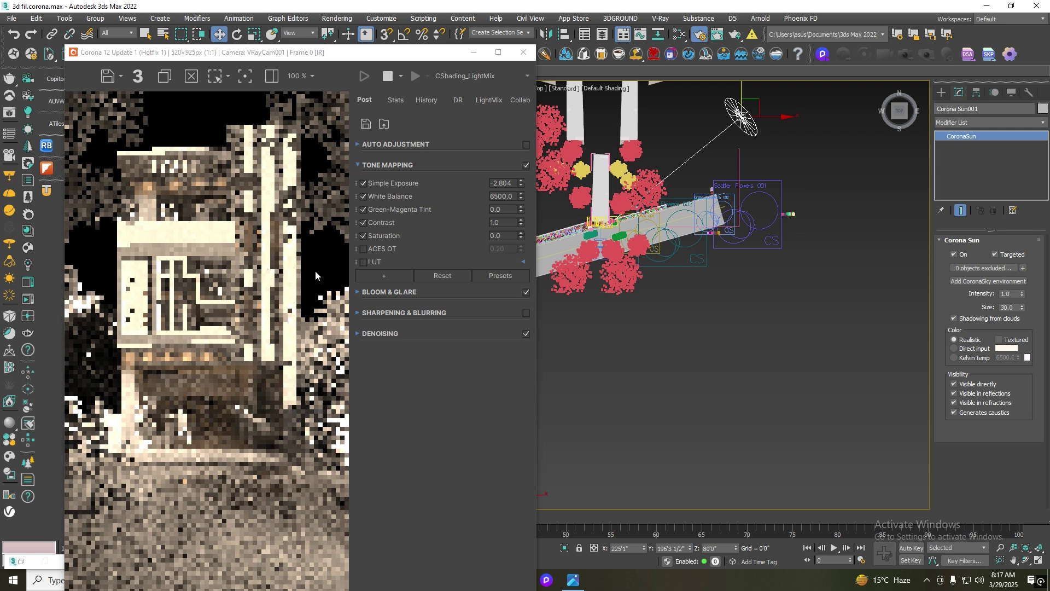
scroll(821, 198, down, 5)
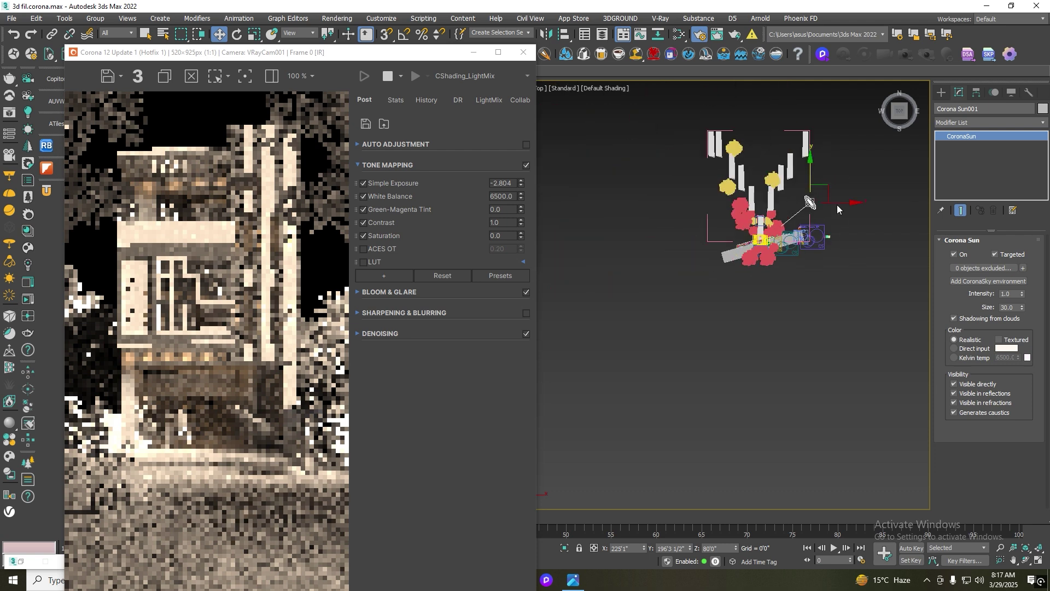
Move the Corona Sun to the front side of the house, at about X 211'6" and Y -25'6".
scroll(811, 230, up, 5)
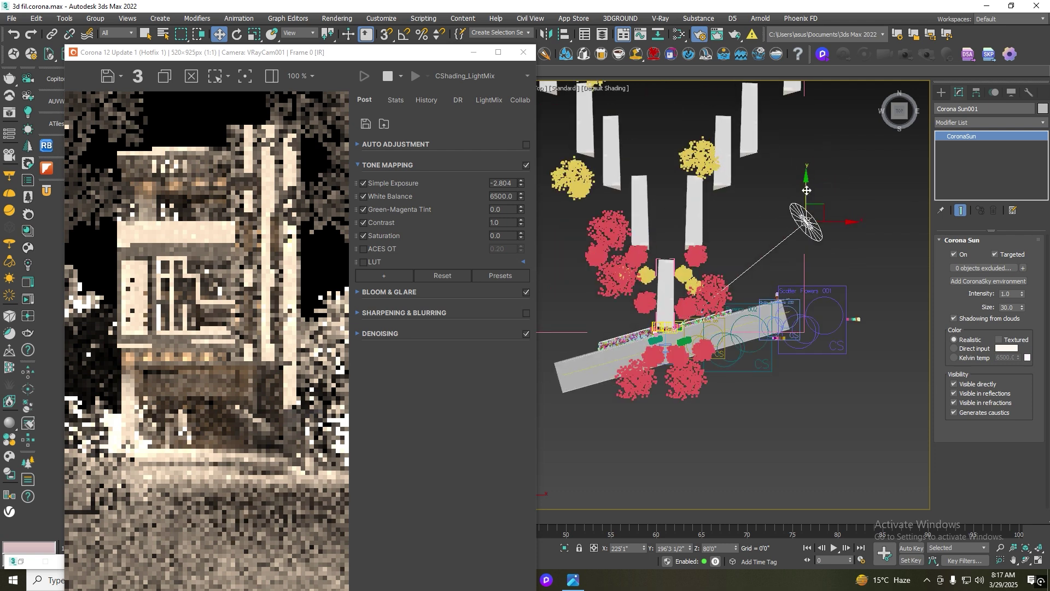
drag(807, 190, 807, 194)
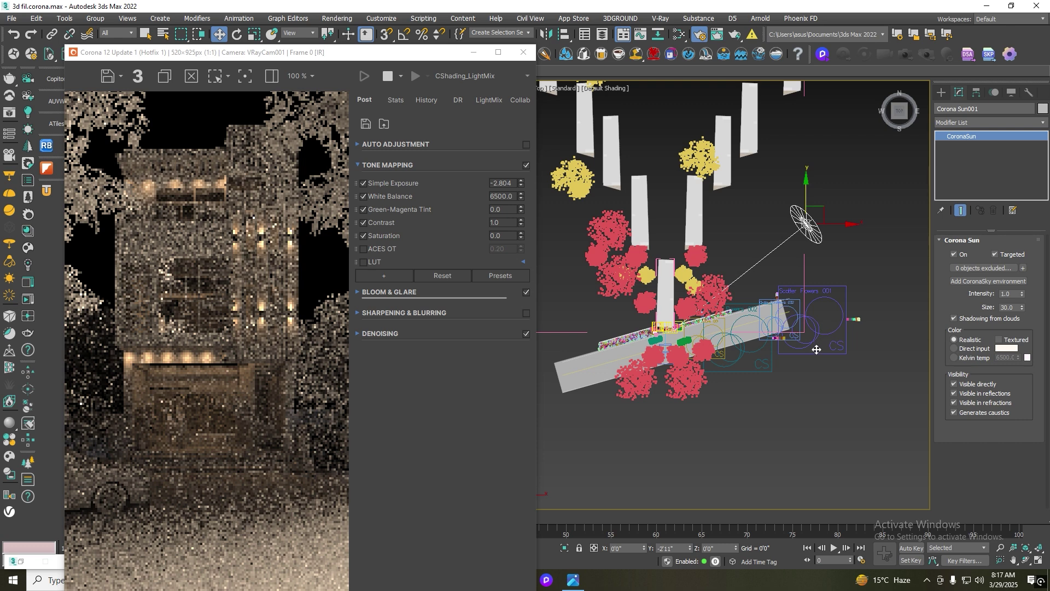
drag(817, 351, 817, 361)
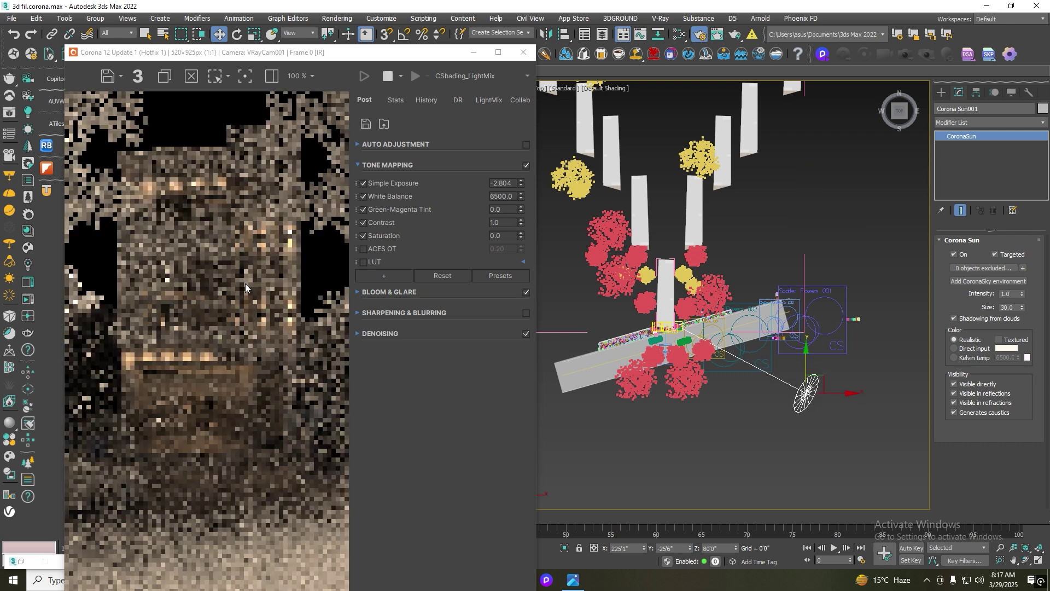
drag(842, 393, 829, 394)
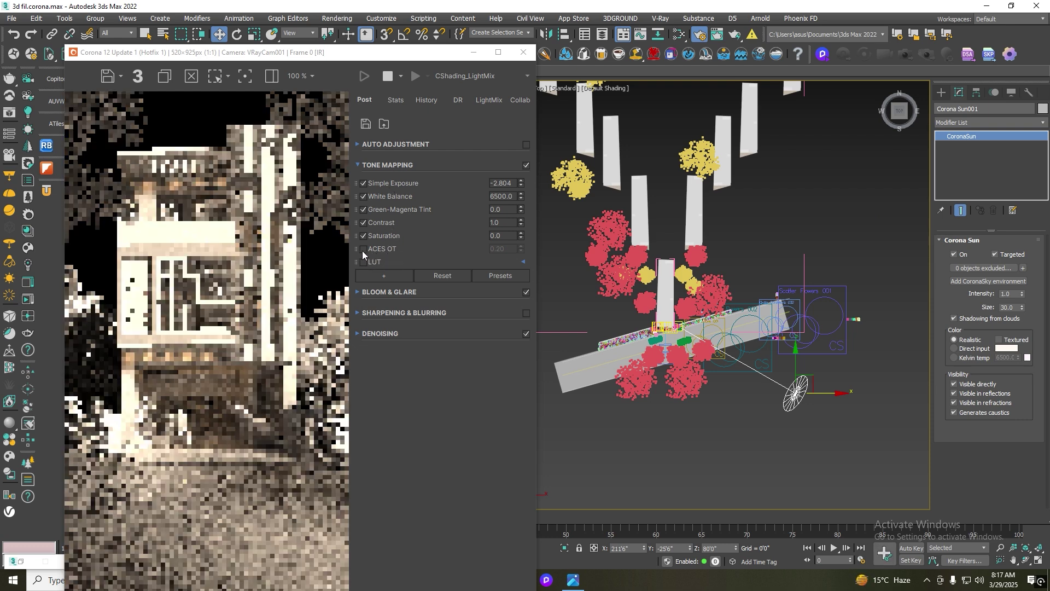
Enable the ACES OT operator in the frame buffer's tone mapping and set its opacity to 1.0.
click(363, 250)
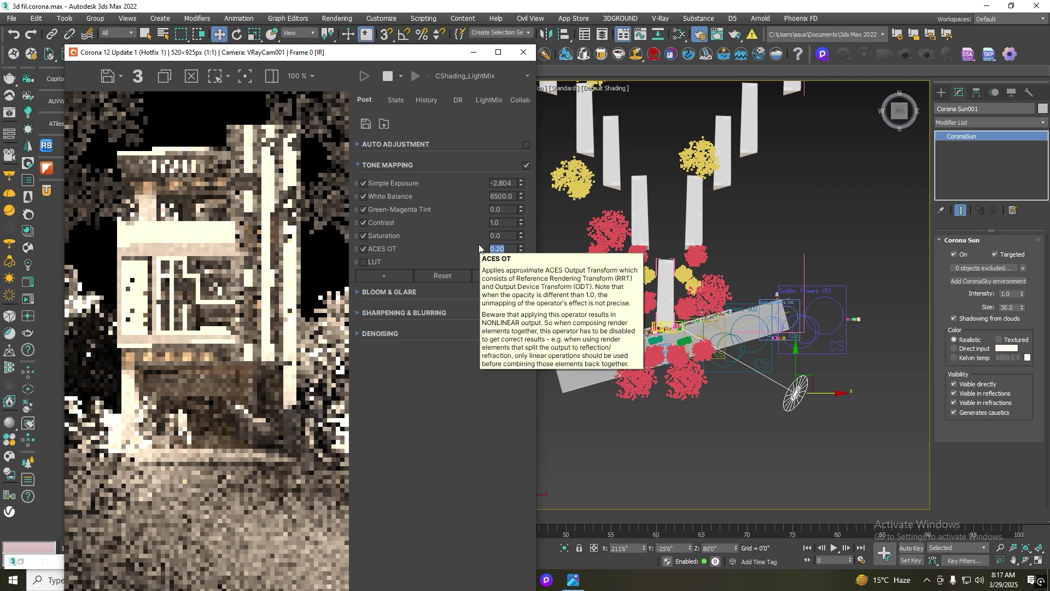
text(1)
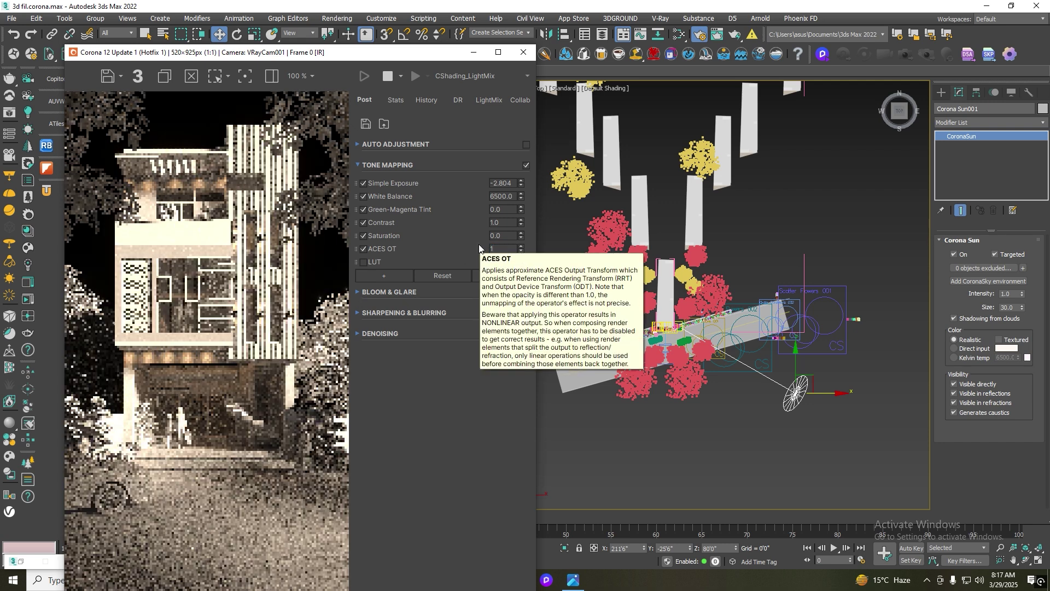
key(Return)
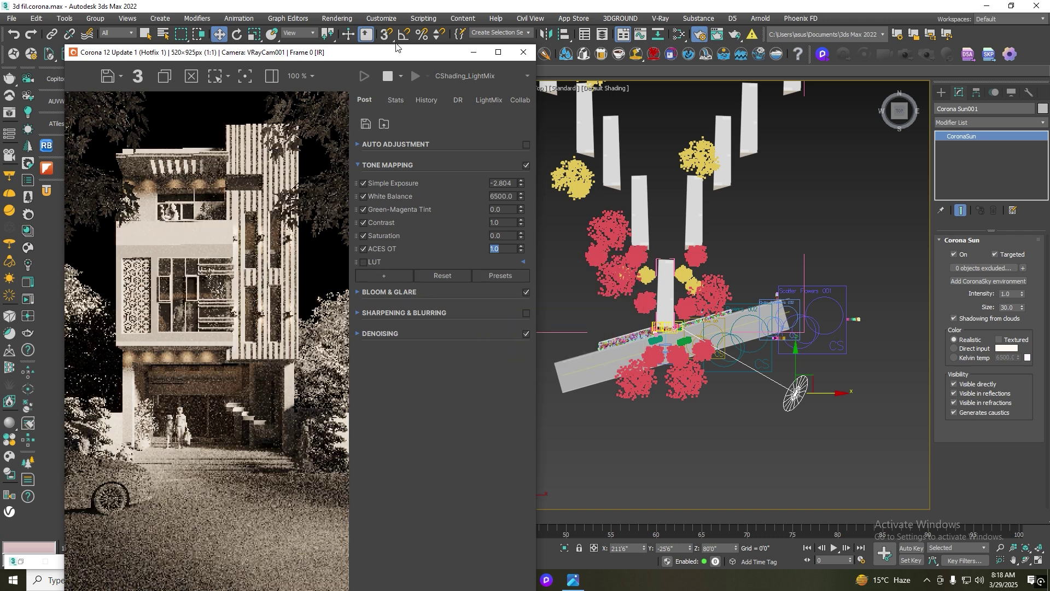
Bring up the Slate Material Editor beside the render window and add a CoronaSky map to the view.
drag(399, 56, 350, 117)
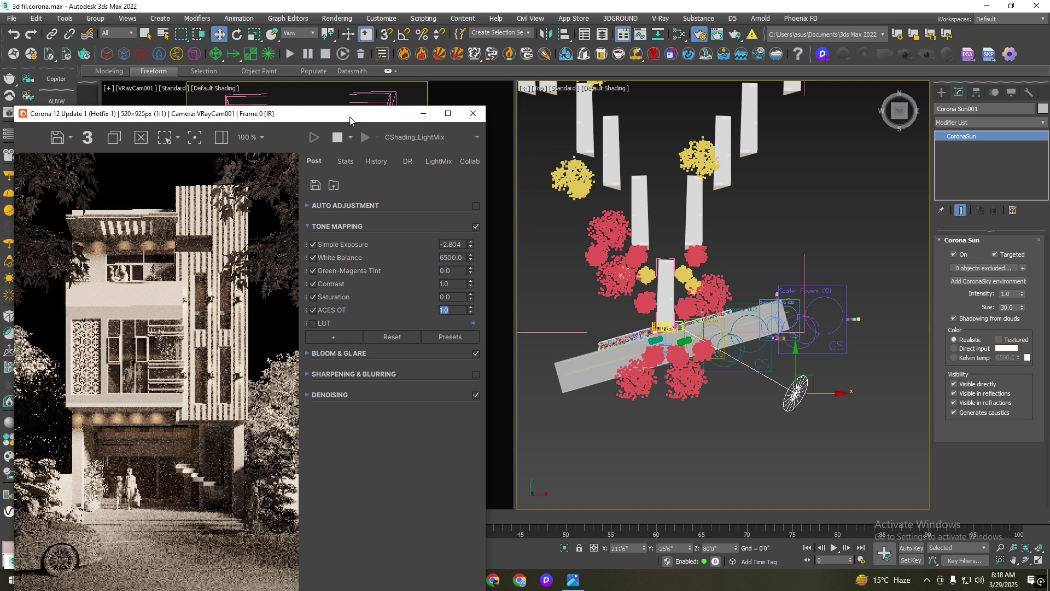
click(761, 226)
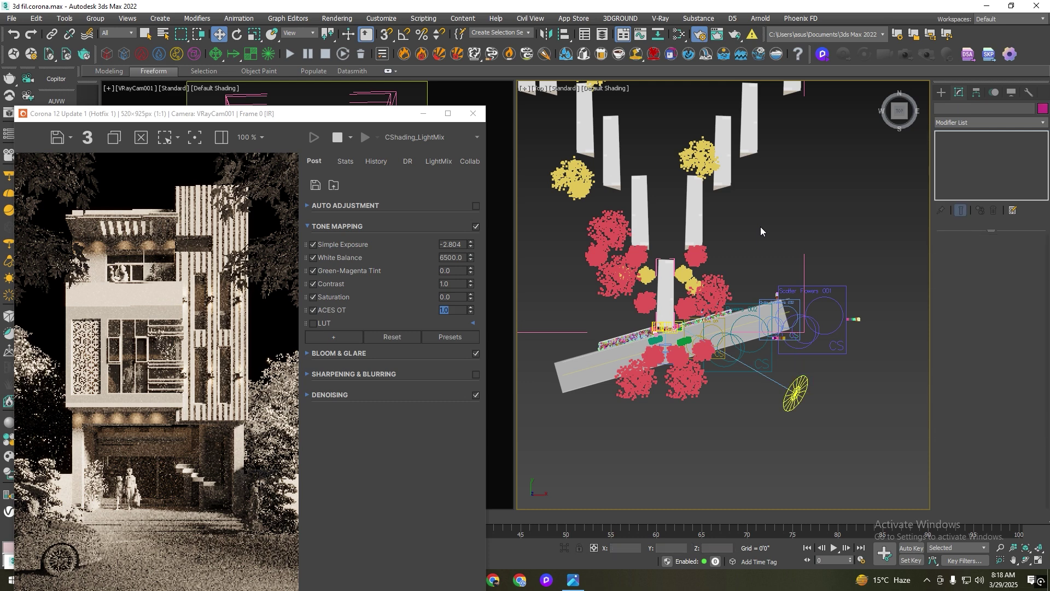
key(m)
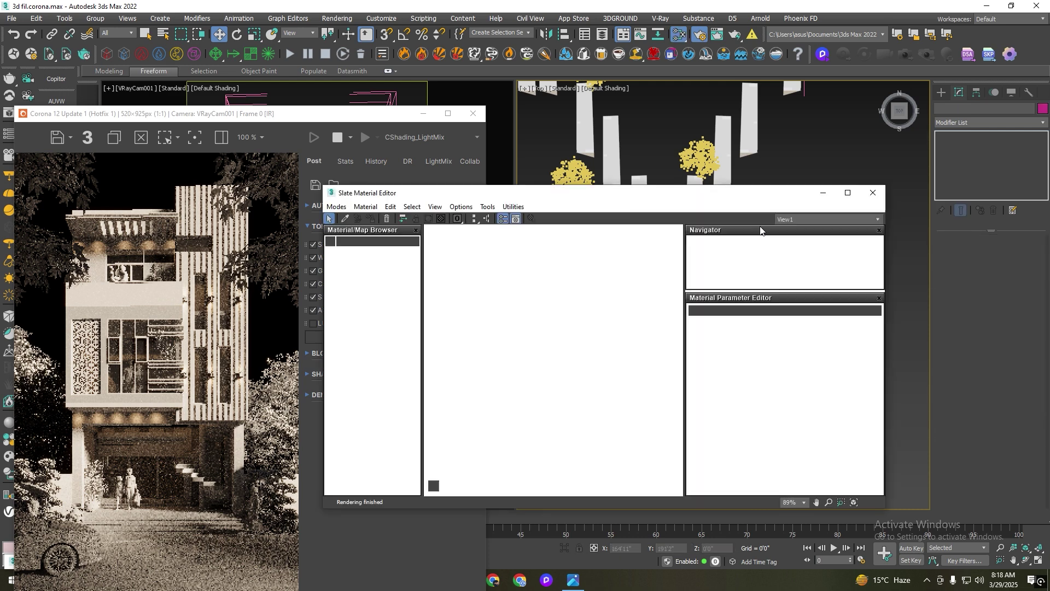
drag(604, 198, 699, 97)
scroll(465, 293, down, 10)
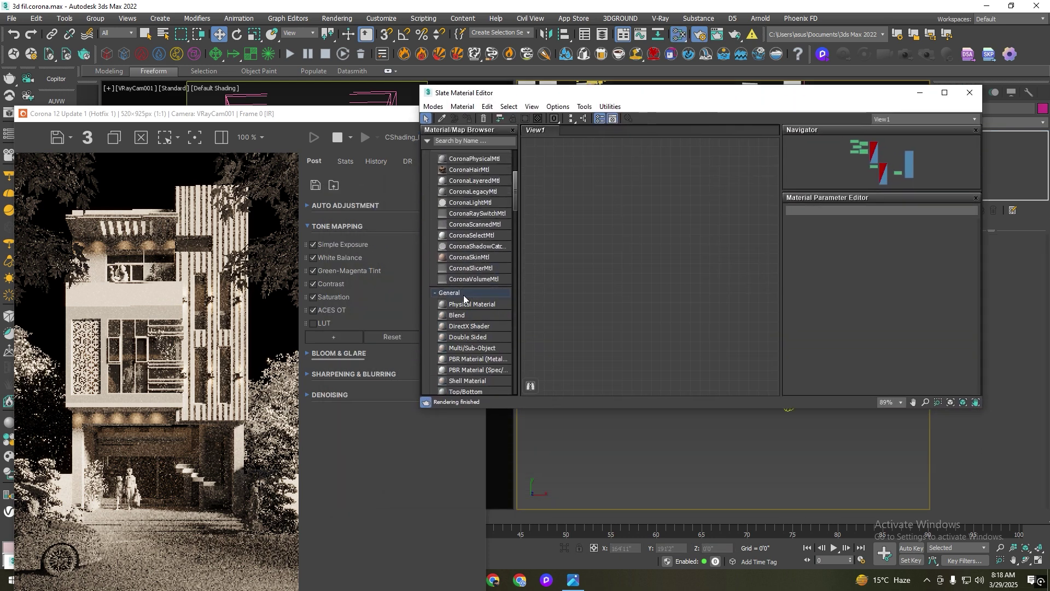
scroll(467, 287, down, 4)
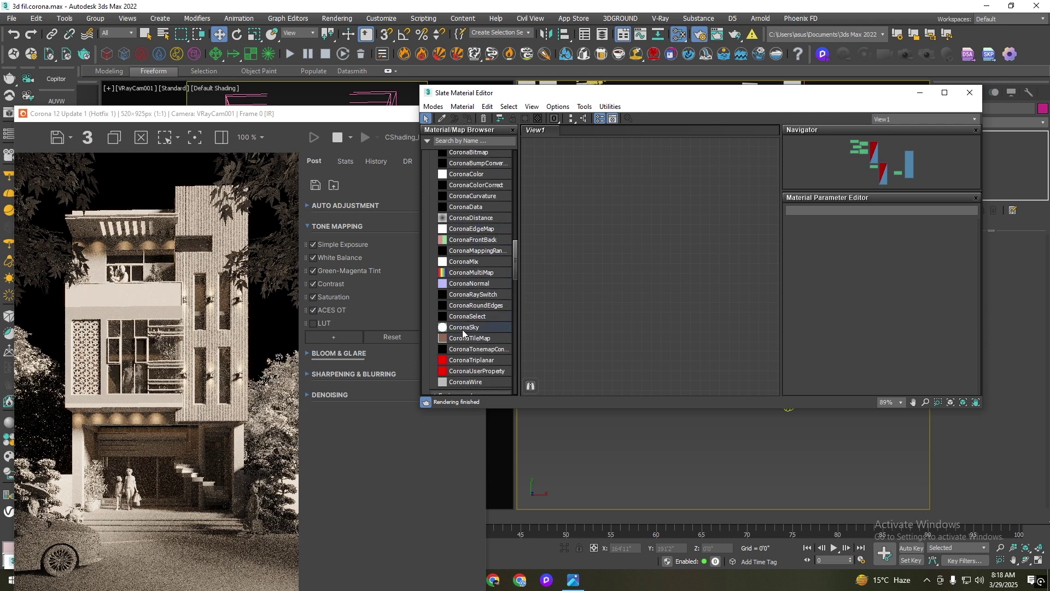
drag(464, 328, 599, 234)
double_click(572, 223)
Add a CoronaColorCorrect map and connect the CoronaSky map to its input.
drag(517, 264, 514, 241)
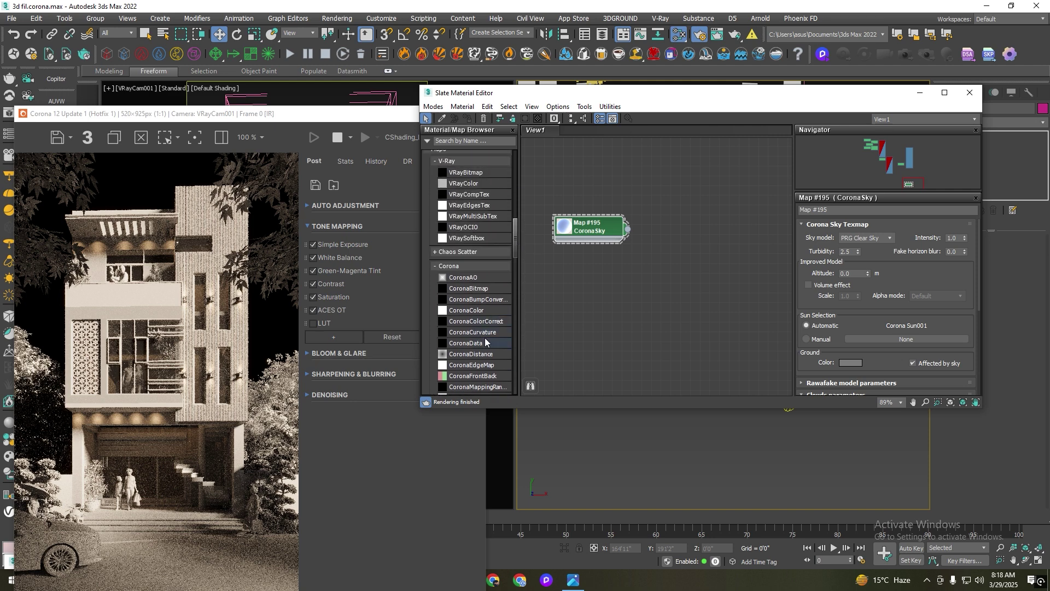
drag(479, 323, 659, 211)
scroll(648, 208, up, 3)
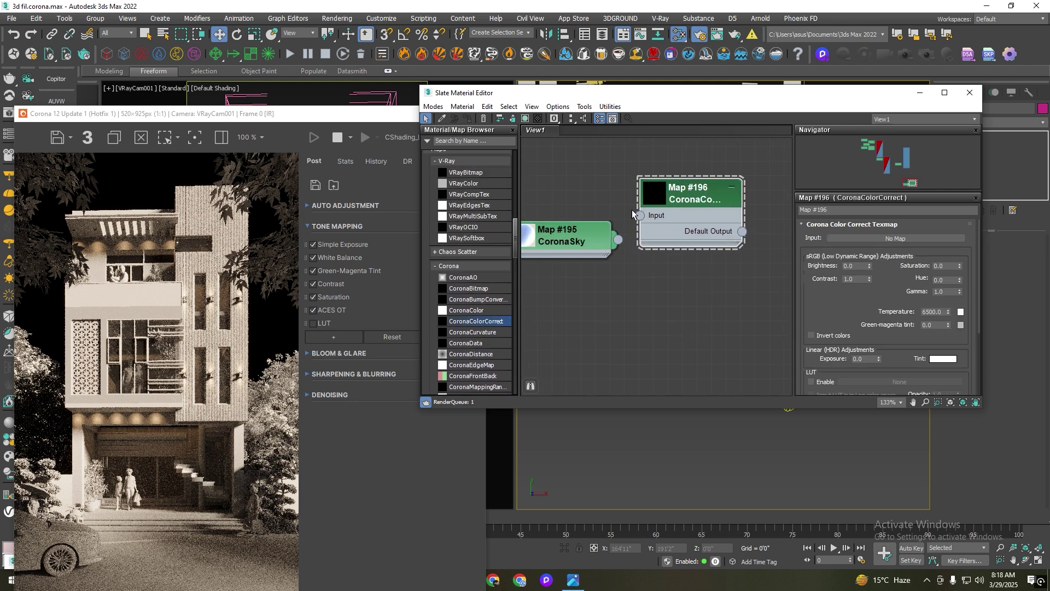
drag(618, 239, 640, 215)
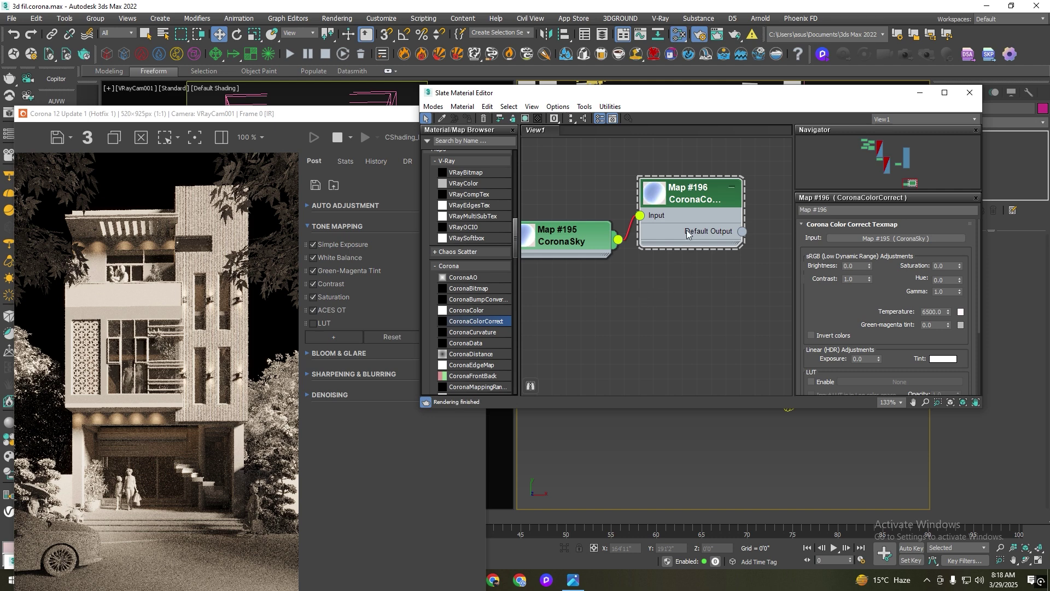
Open the Render Setup and move the material editor so that both windows are accessible.
drag(693, 99, 620, 203)
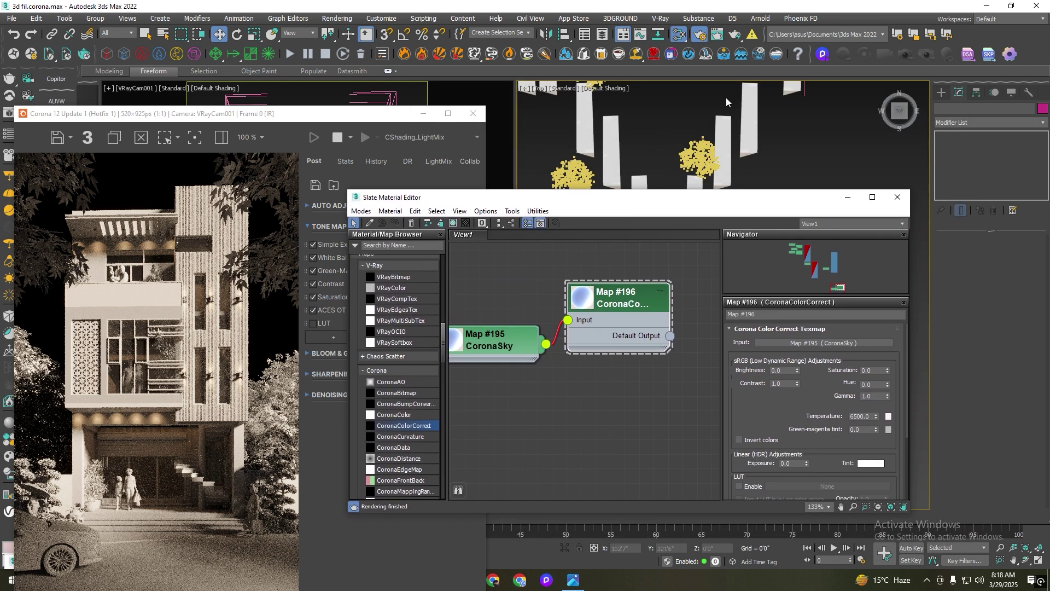
click(698, 37)
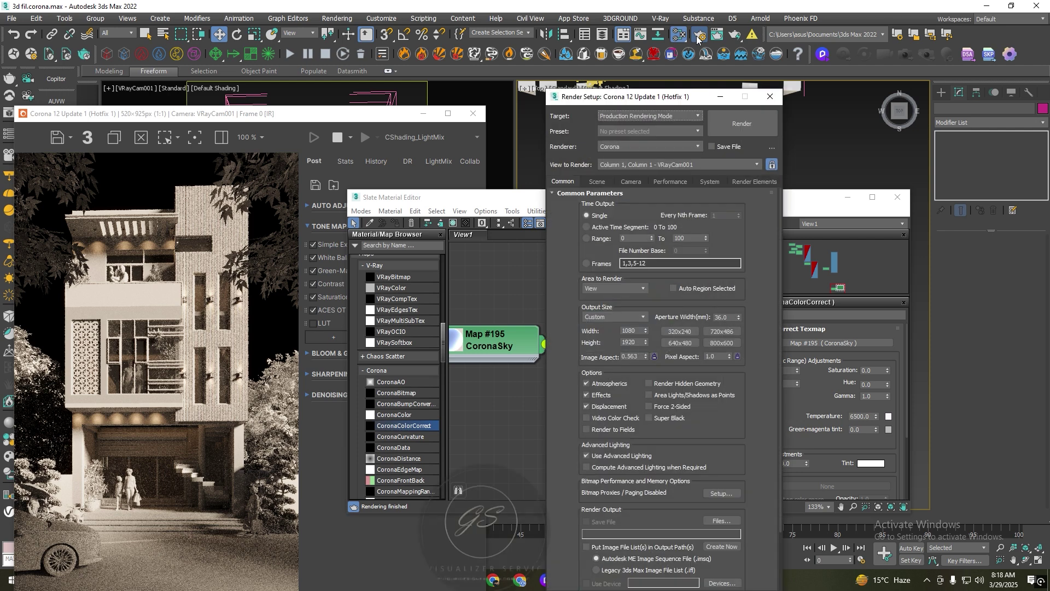
drag(426, 206, 493, 281)
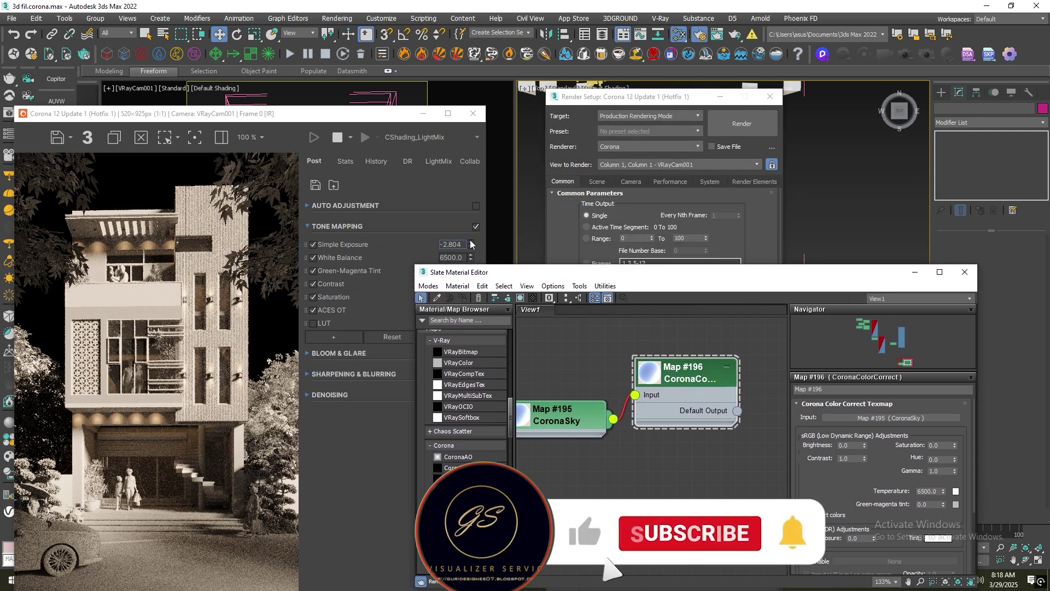
Set the Simple Exposure in the frame buffer's tone mapping to 0.
double_click(453, 244)
text(0)
key(Return)
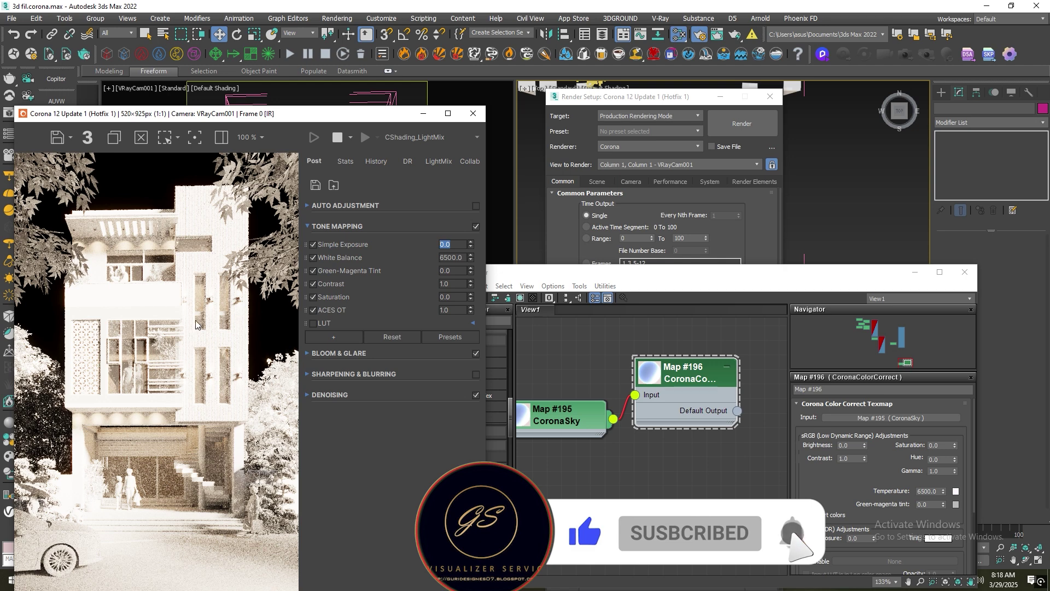
Set the scene environment to a single map and assign the CoronaColorCorrect map to it as an instance.
click(734, 287)
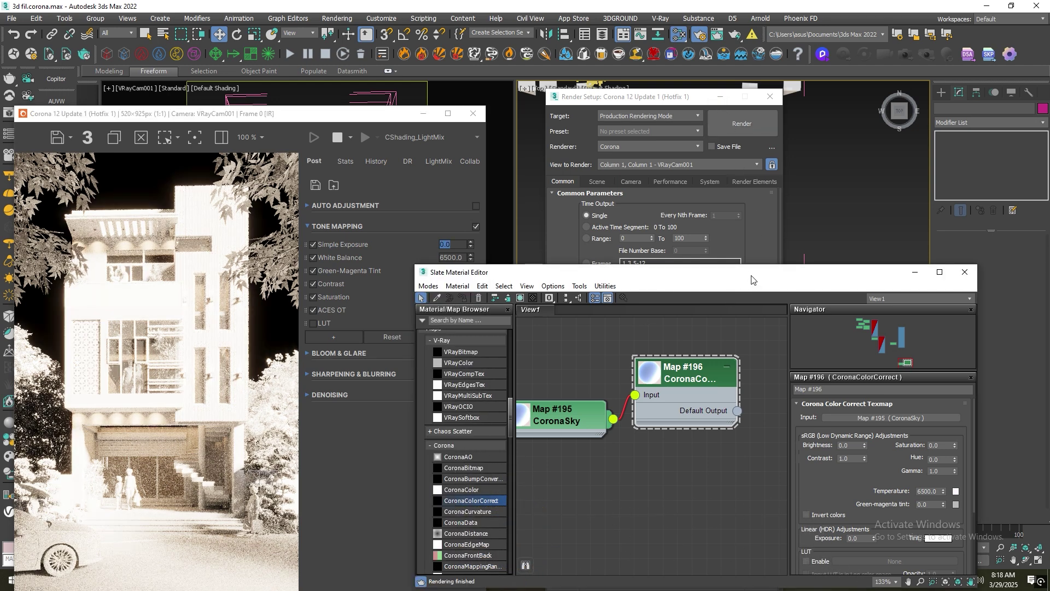
drag(755, 280, 766, 266)
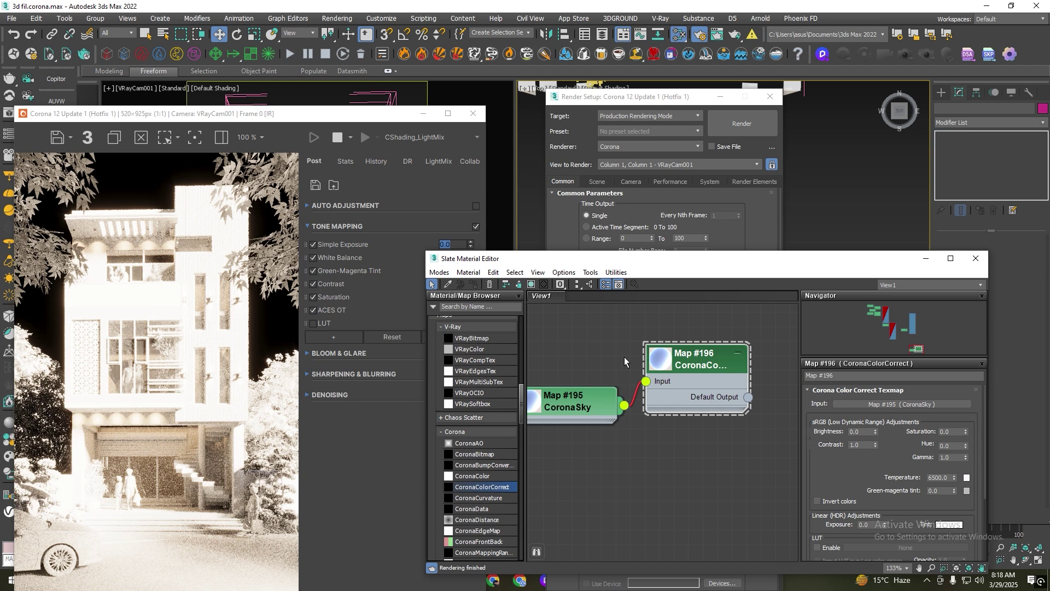
scroll(750, 390, down, 2)
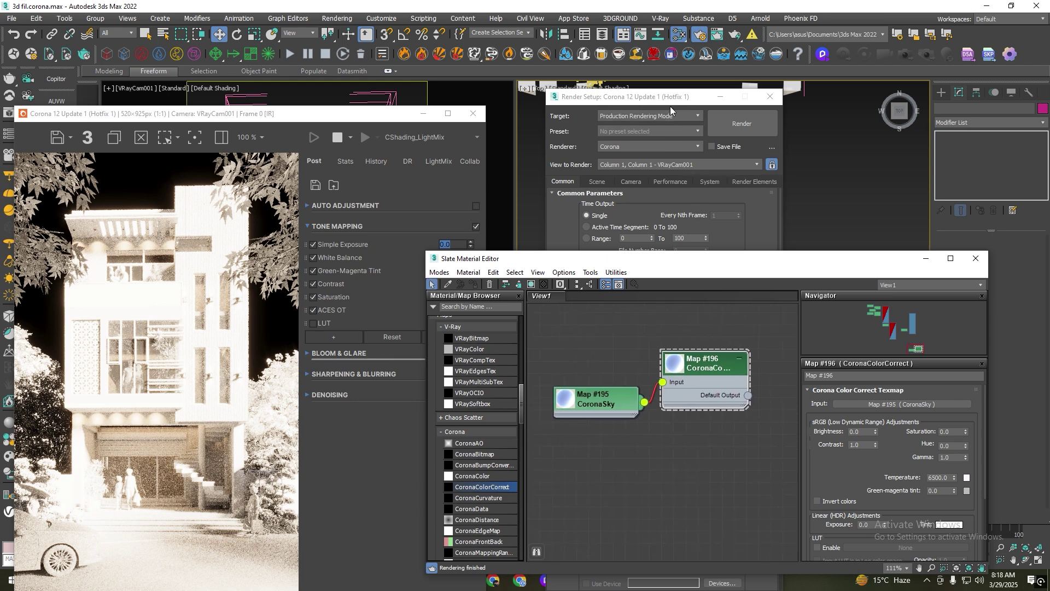
drag(673, 97, 380, 34)
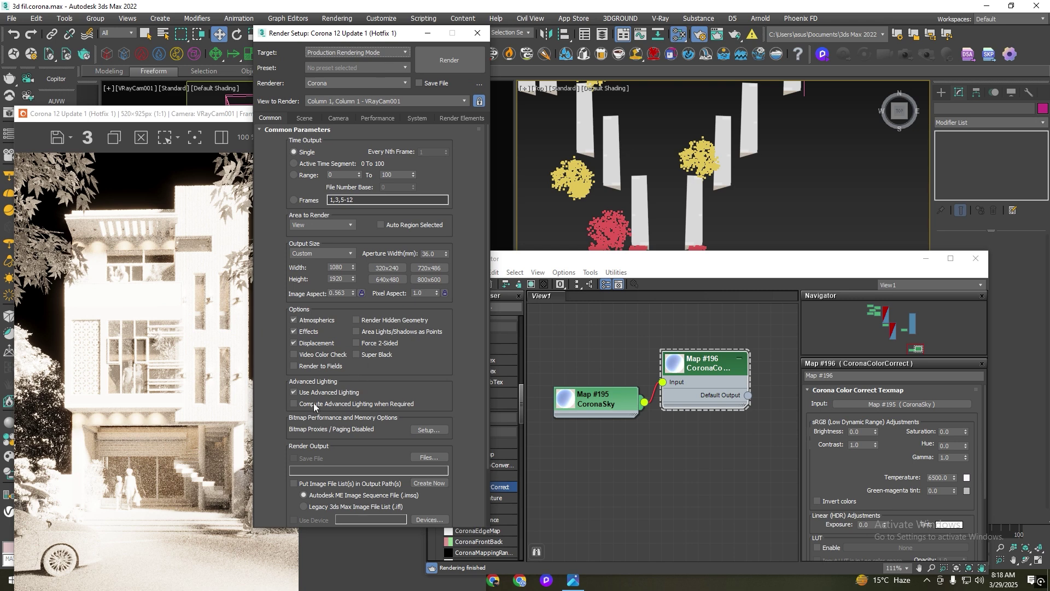
click(305, 118)
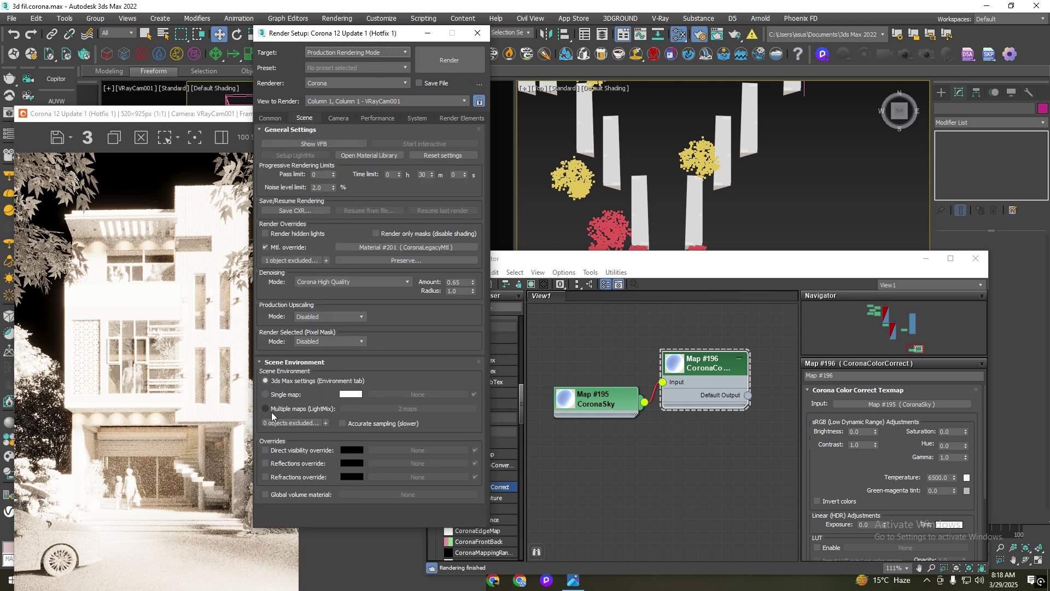
click(266, 395)
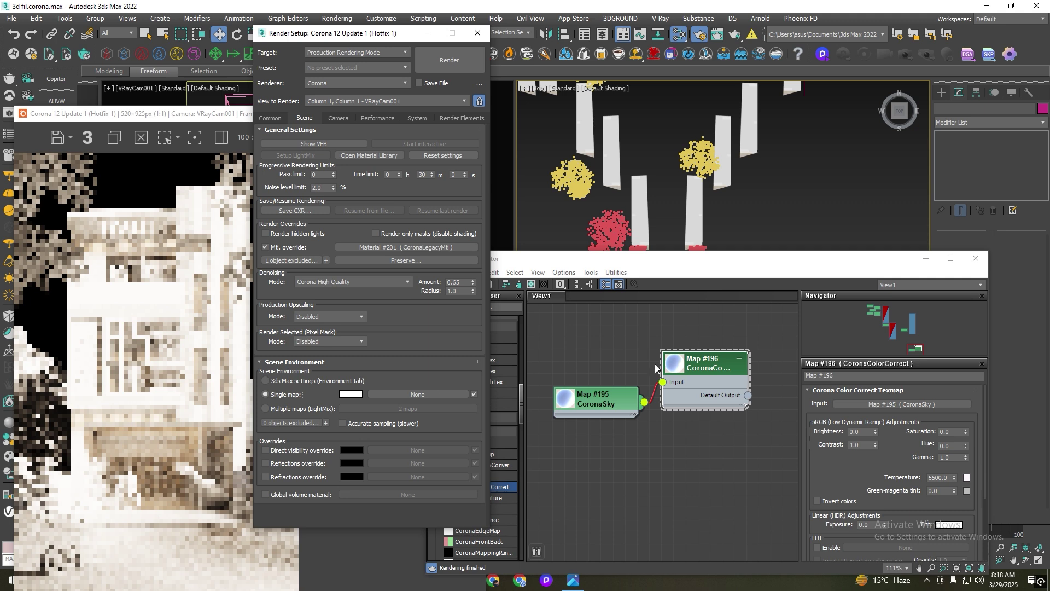
drag(748, 395, 422, 392)
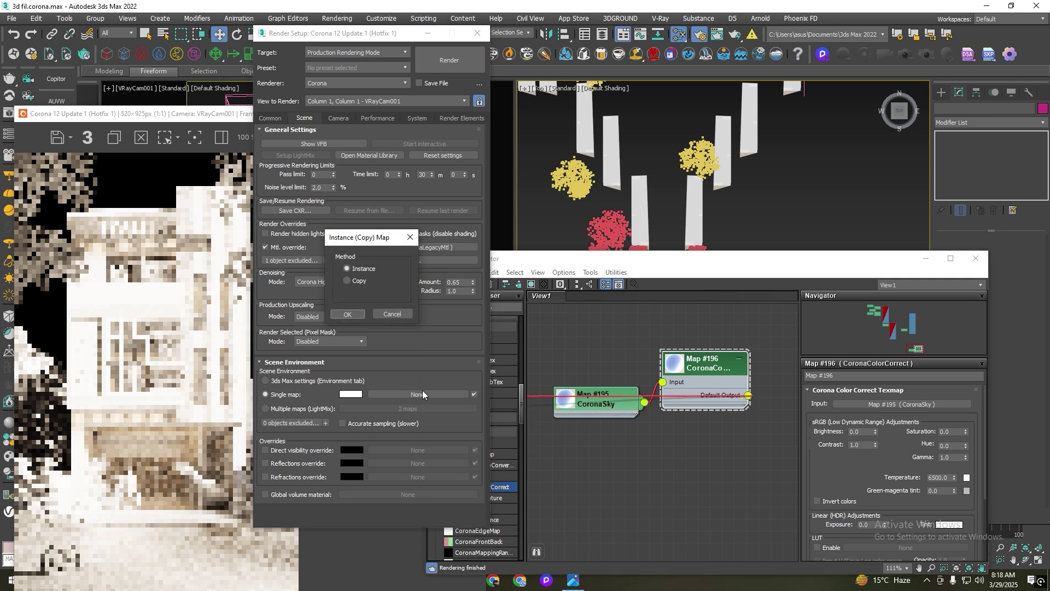
click(348, 315)
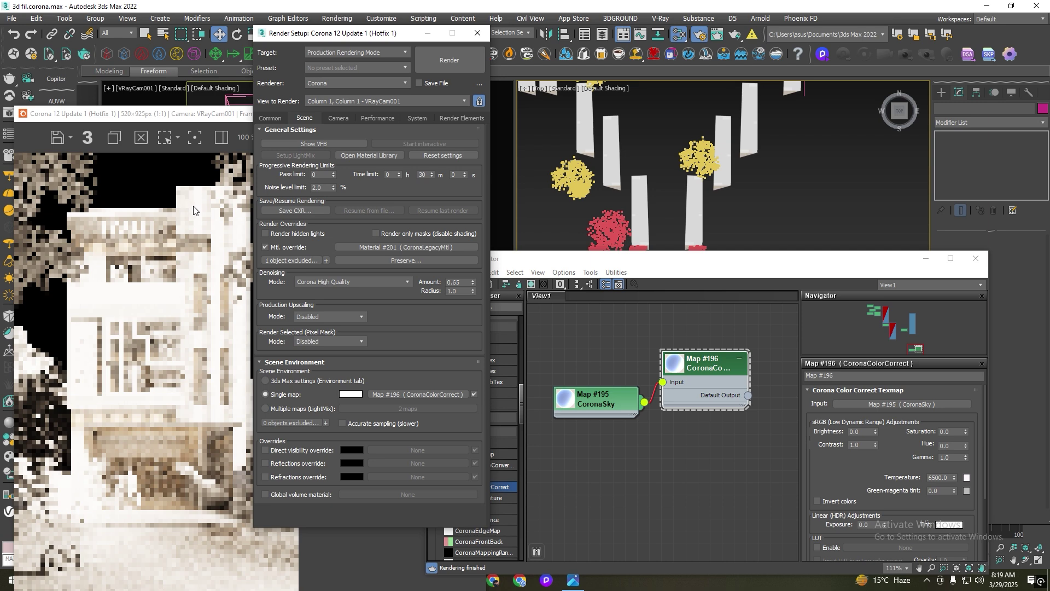
Minimize the Render Setup, arrange the render window beside the material editor, and lower the Simple Exposure to -2.336.
click(427, 34)
drag(772, 266, 833, 144)
drag(331, 117, 541, 56)
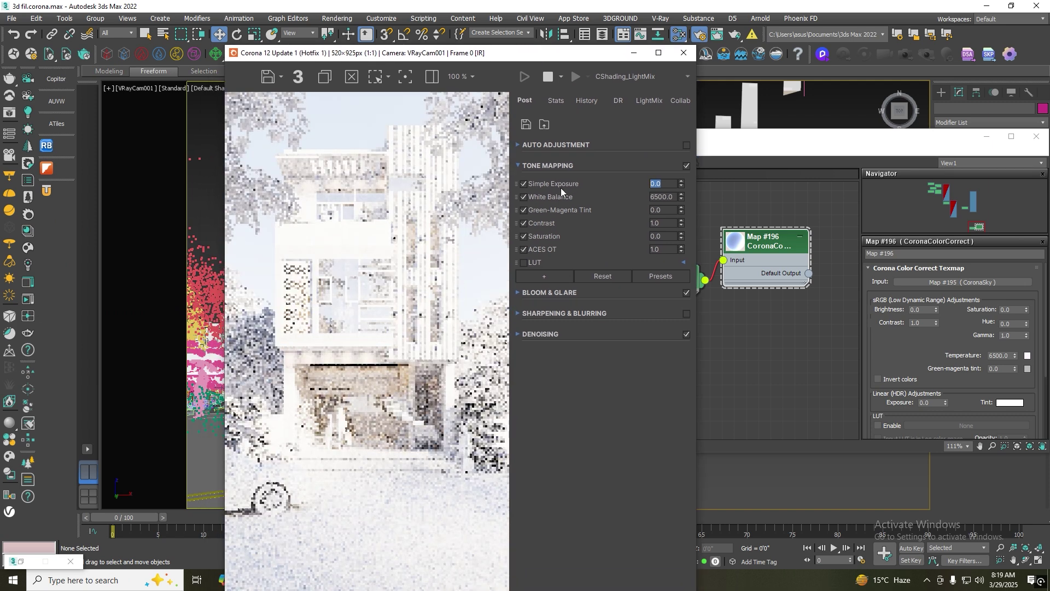
text(-0.832)
drag(673, 306, 679, 435)
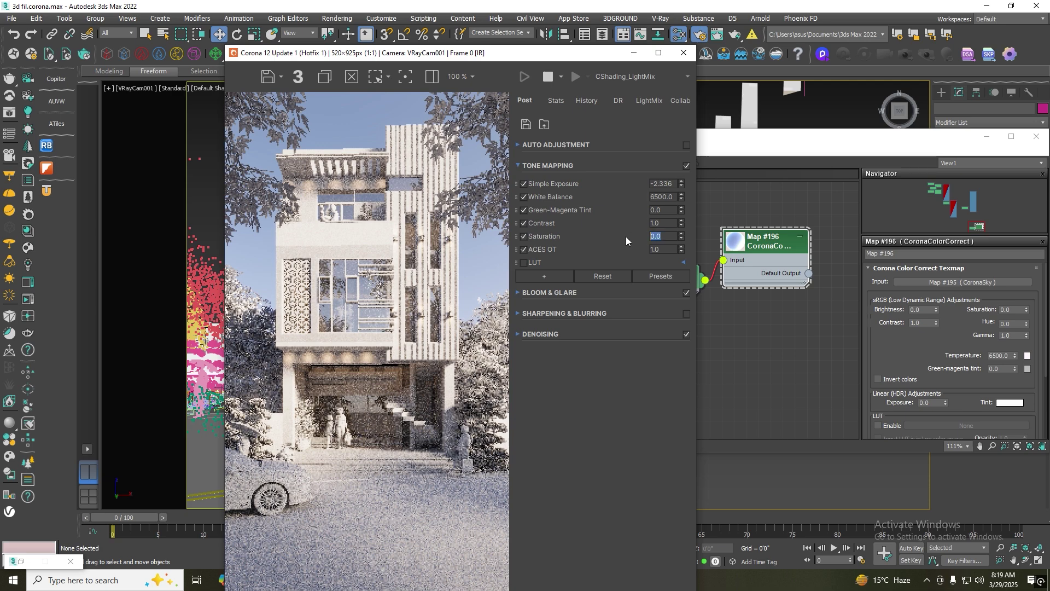
Try a tone mapping Saturation of 1 and reset it to 0.
text(1)
key(Return)
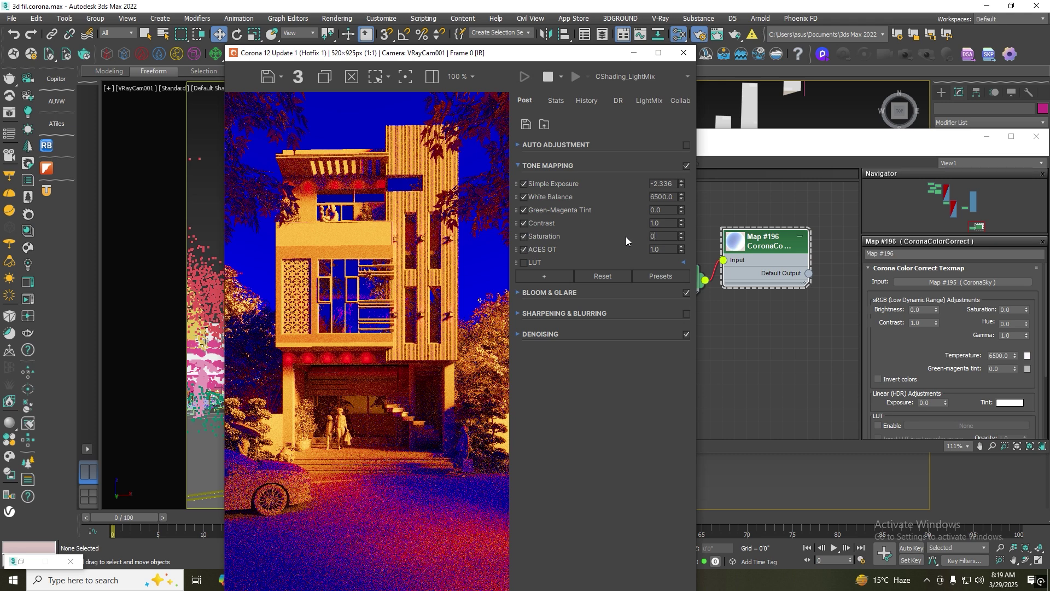
text(0)
key(Return)
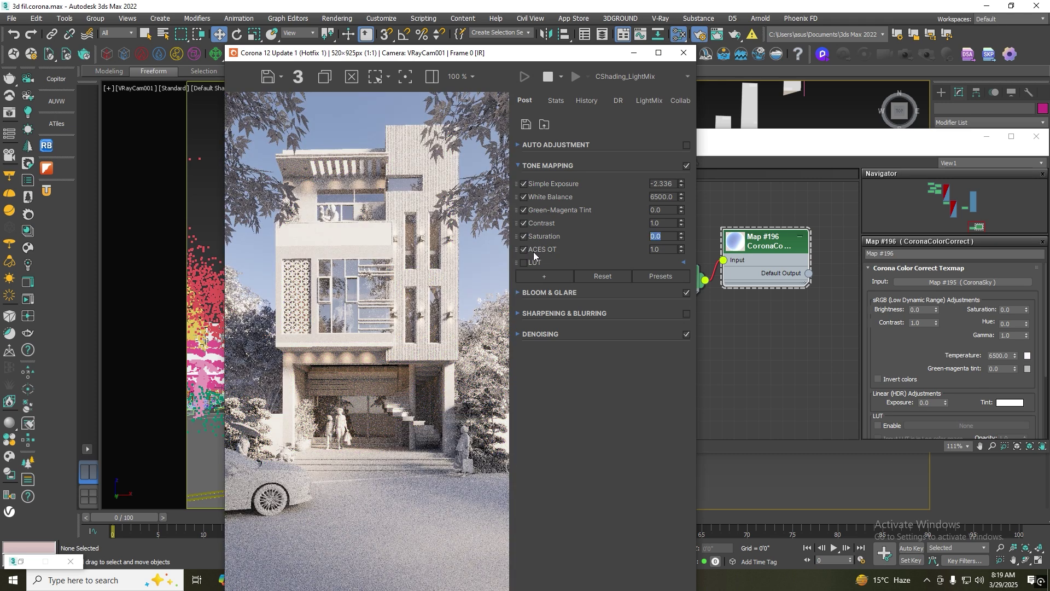
Try ACES OT opacities of 0.2 and 0.8, and settle on 0.6.
key(Tab)
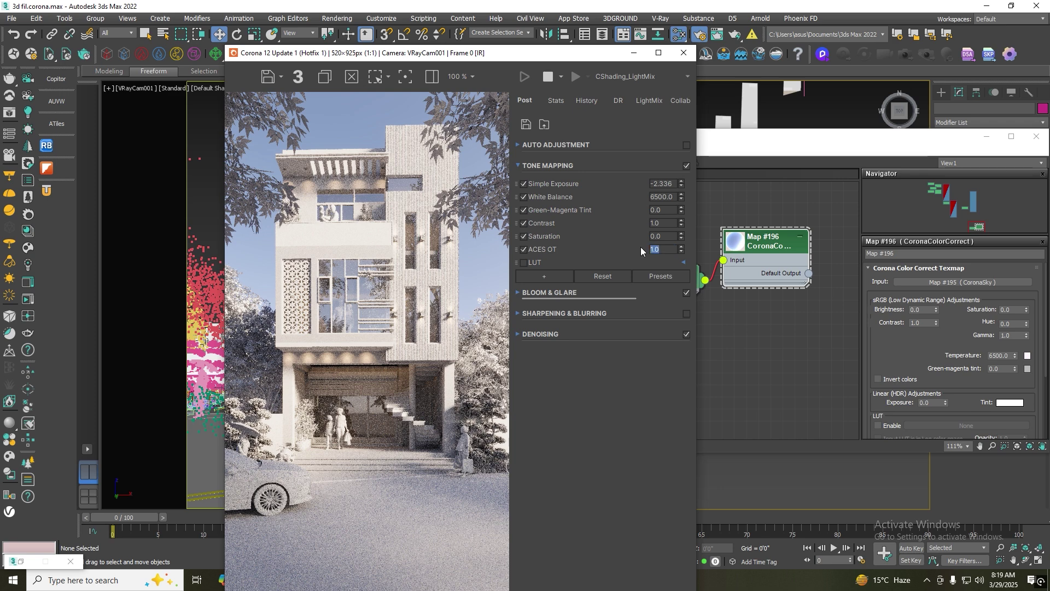
text(0.2)
key(Return)
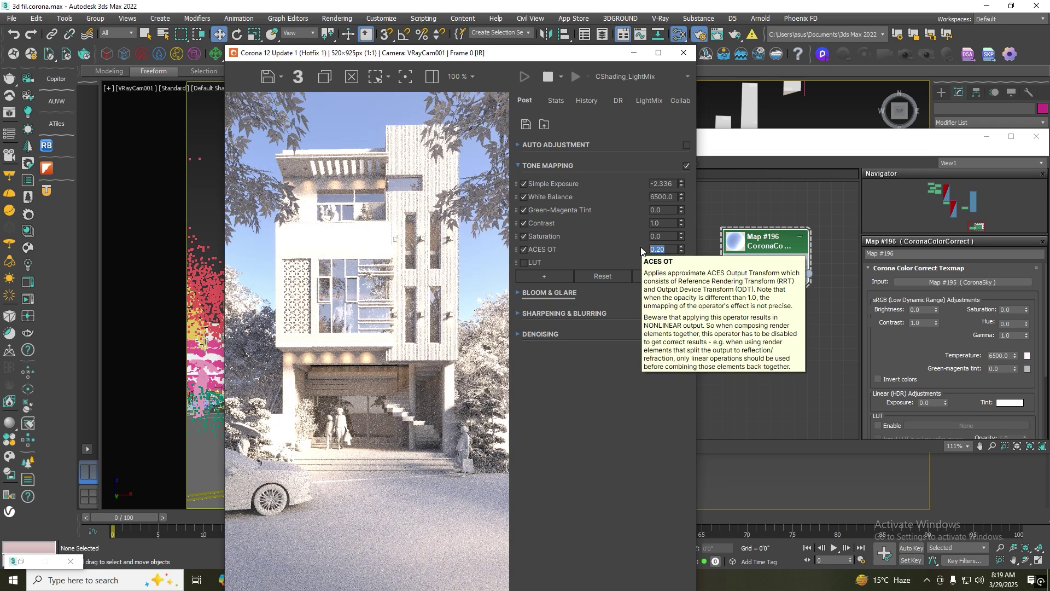
text(0.8)
key(Return)
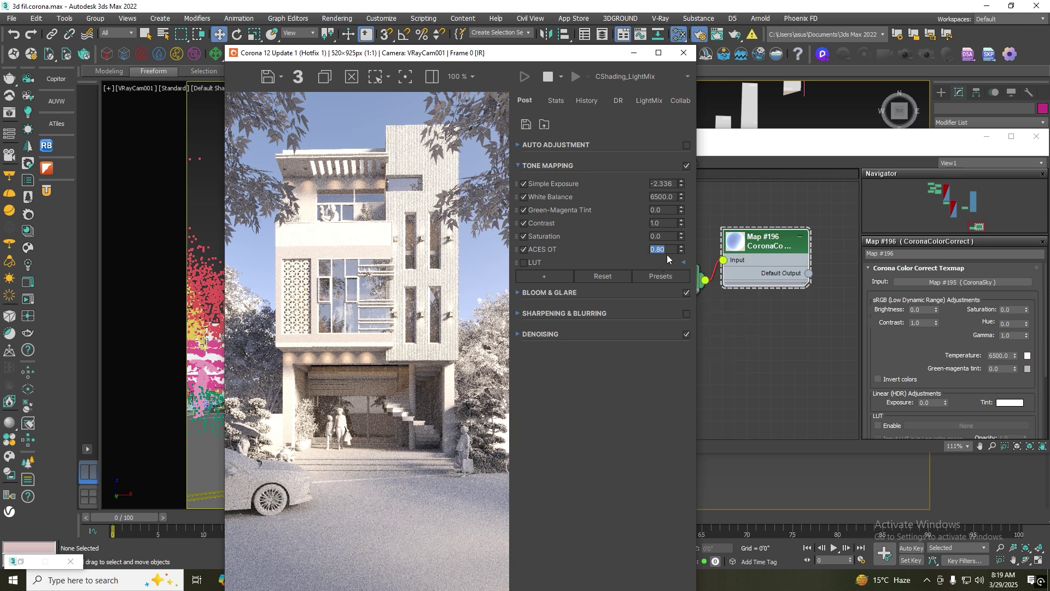
text(0.6)
key(Return)
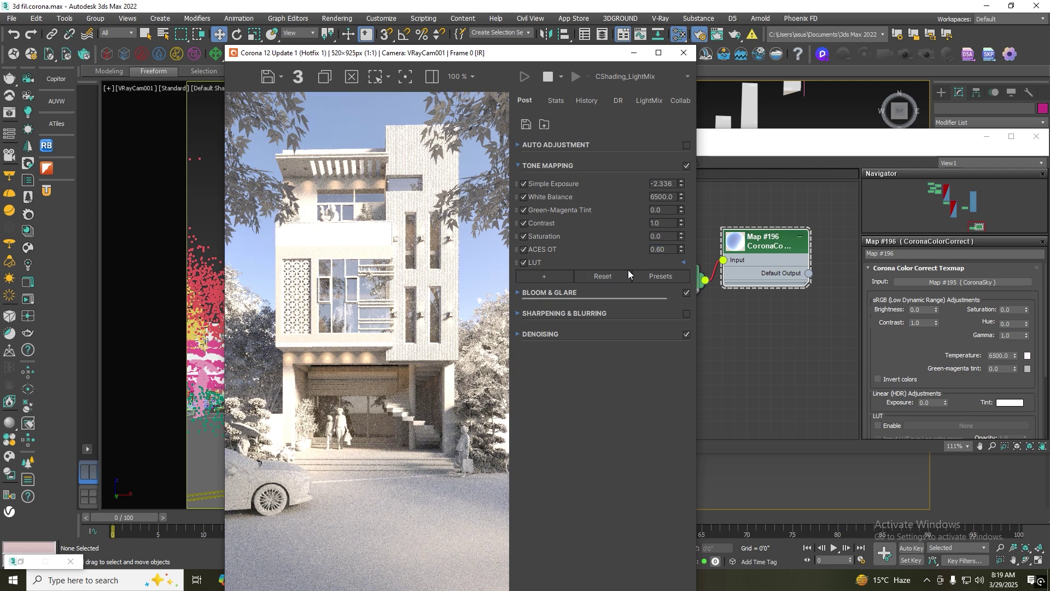
Expand the tone mapping LUT settings, choose Adanmq_Advantix_200, try an opacity of 1, and settle on 0.5.
click(537, 261)
click(670, 276)
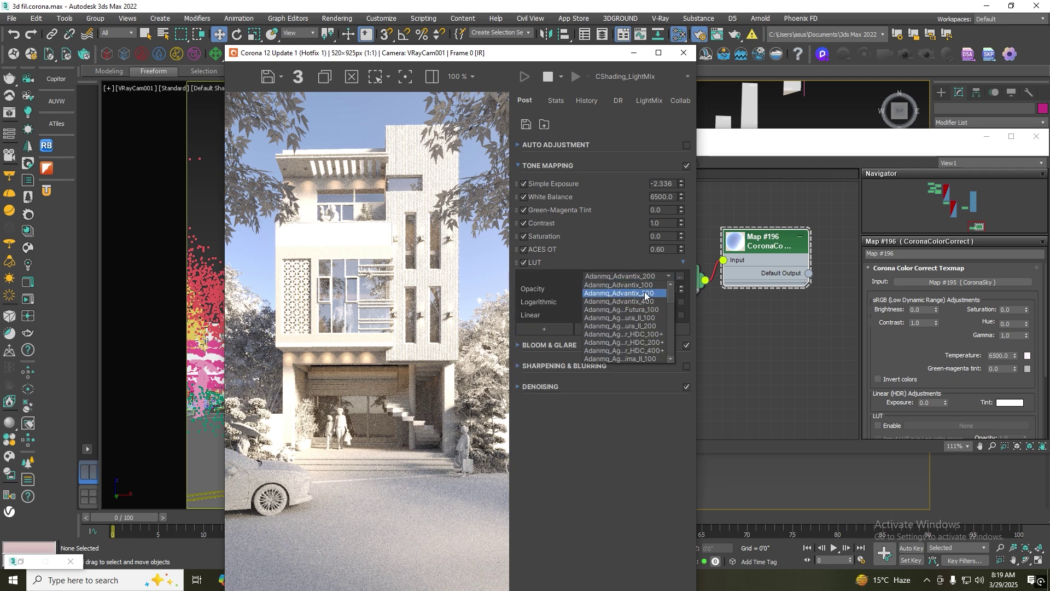
click(614, 293)
key(Tab)
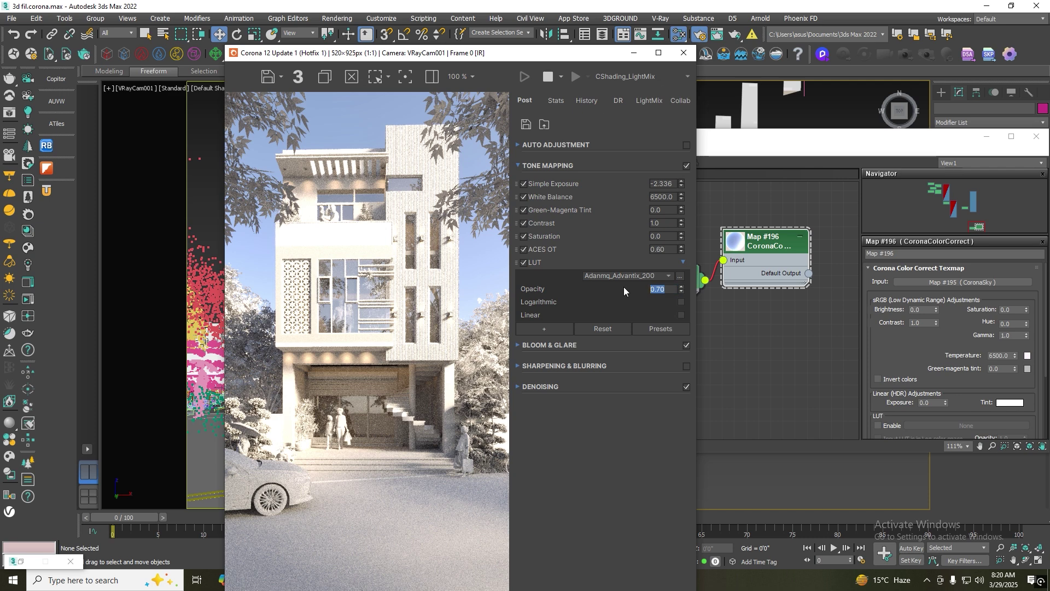
text(1)
key(Return)
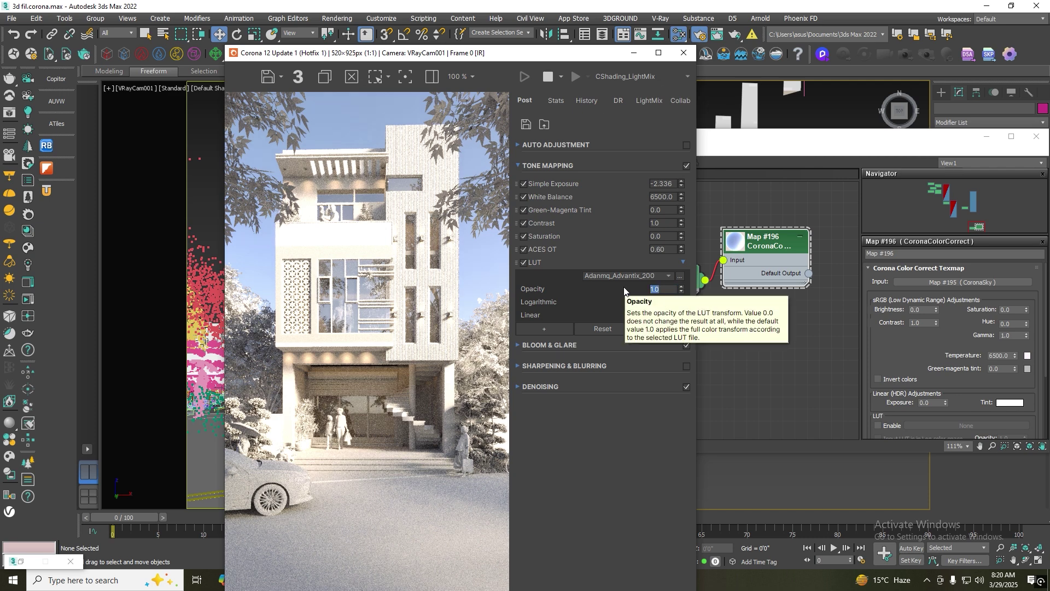
text(0.5)
key(Return)
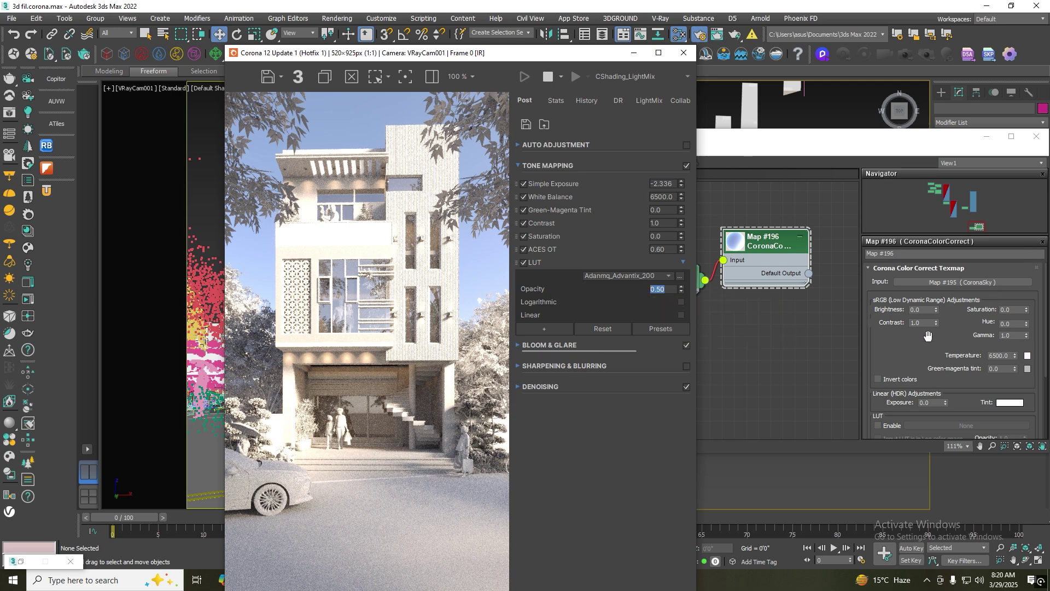
Minimize the material editor, select the Corona Sun in the viewport, and set its intensity to 0.3.
click(987, 136)
click(796, 392)
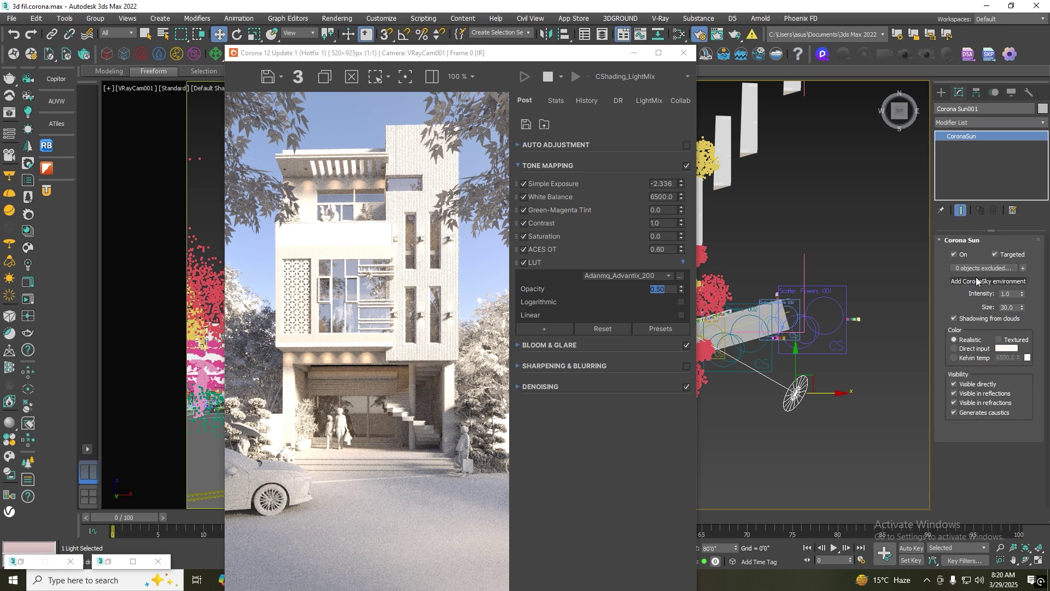
click(1012, 294)
text(0.3)
key(Return)
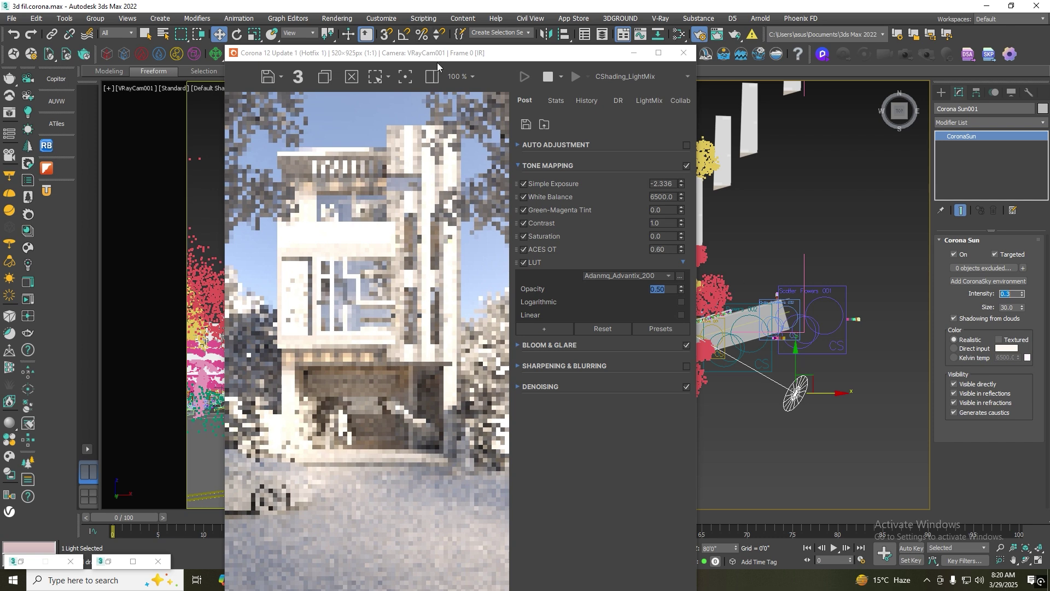
Try a Z height of 300 feet for the Corona Sun, set it to 70 feet, and restart interactive rendering.
drag(438, 53, 324, 22)
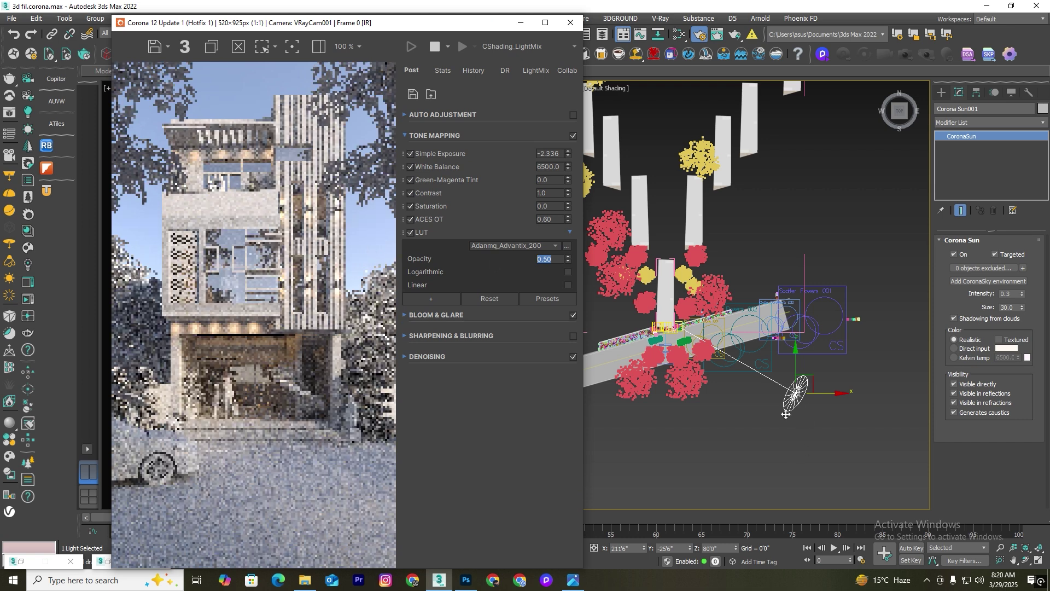
click(719, 548)
text(300)
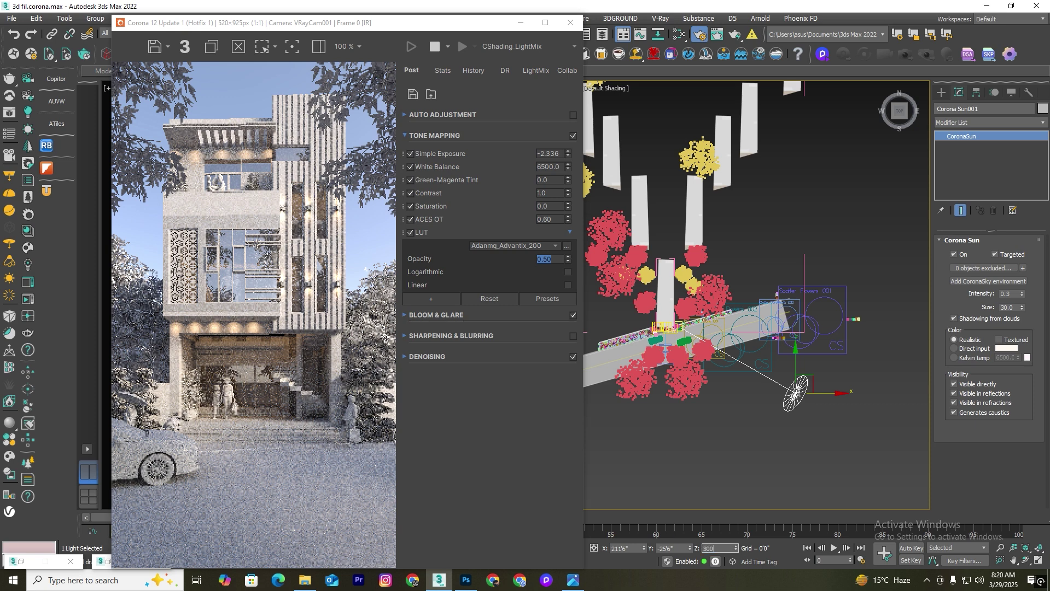
key(Return)
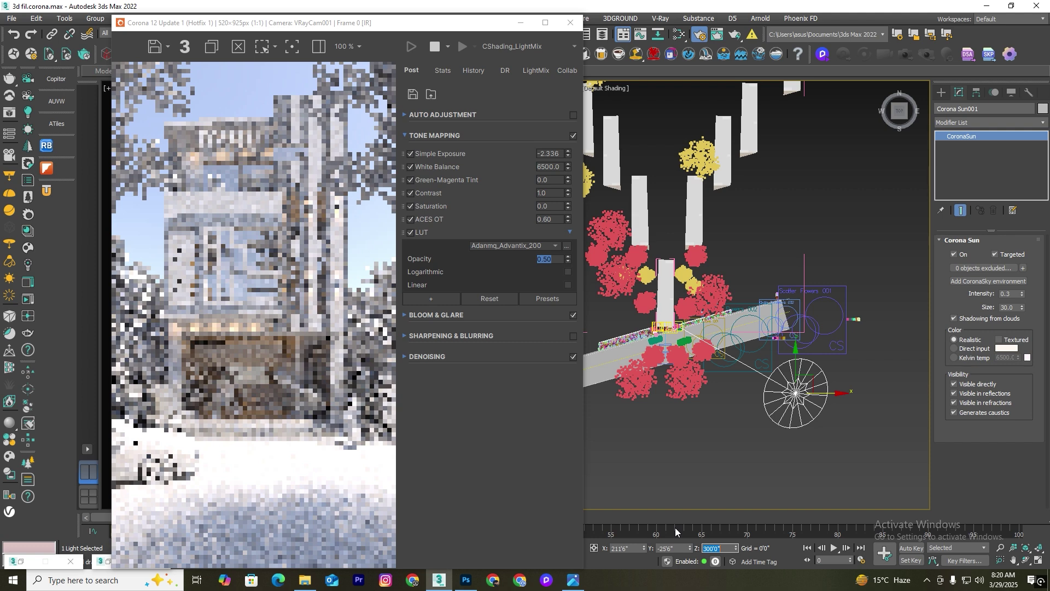
text(70)
key(Return)
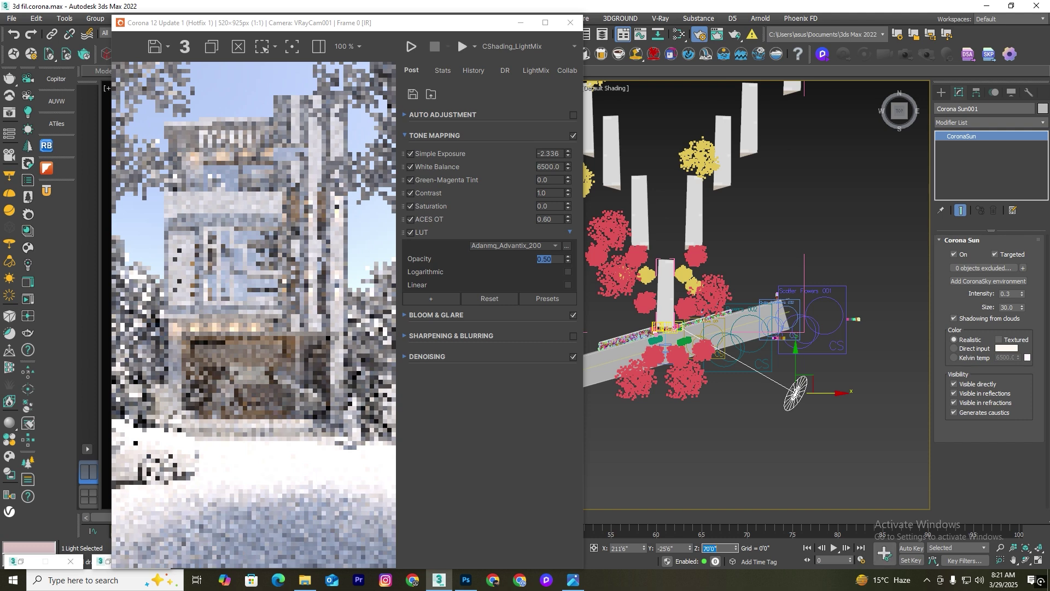
click(462, 46)
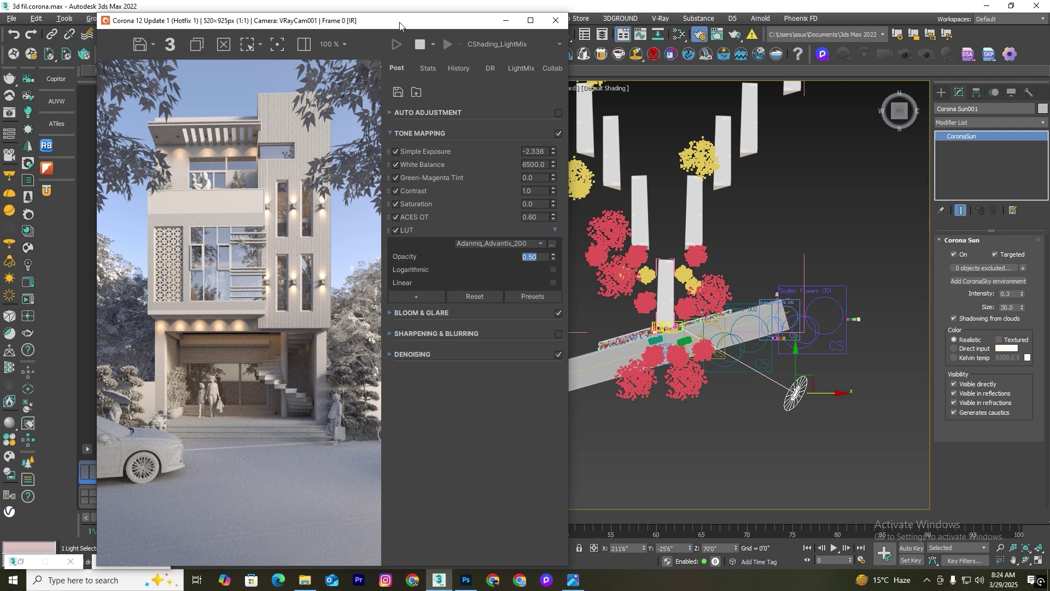
Disable the material override in the Corona scene render settings, restart interactive rendering, and dismiss the error messages.
drag(400, 24, 362, 54)
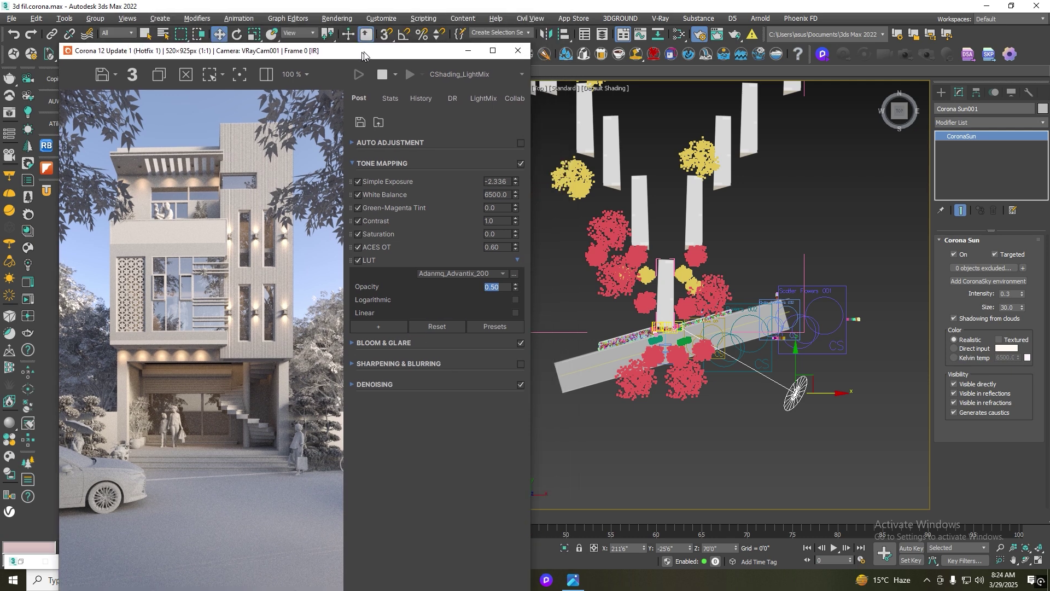
click(701, 36)
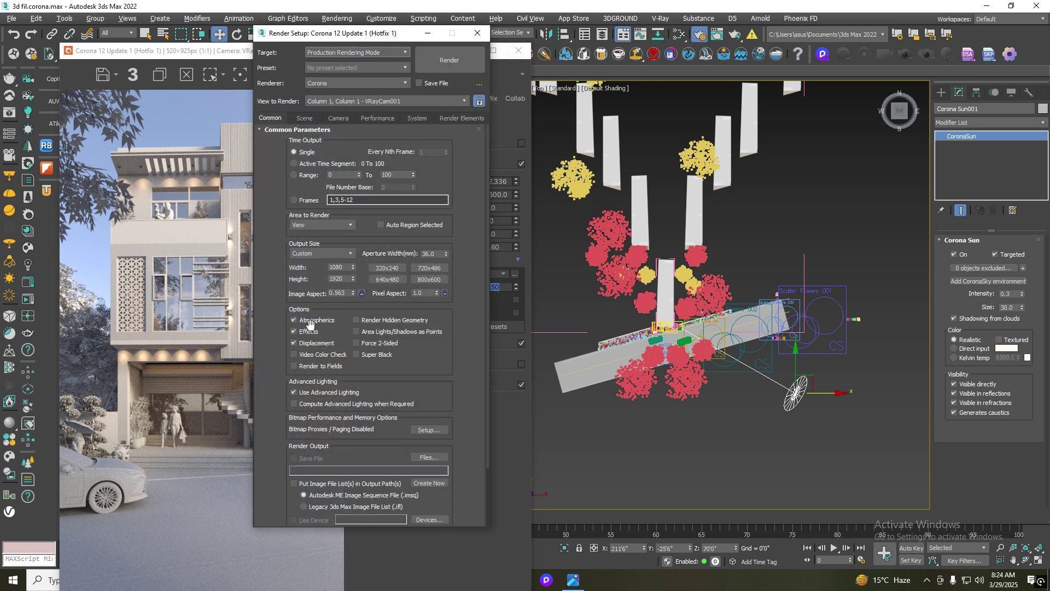
click(304, 119)
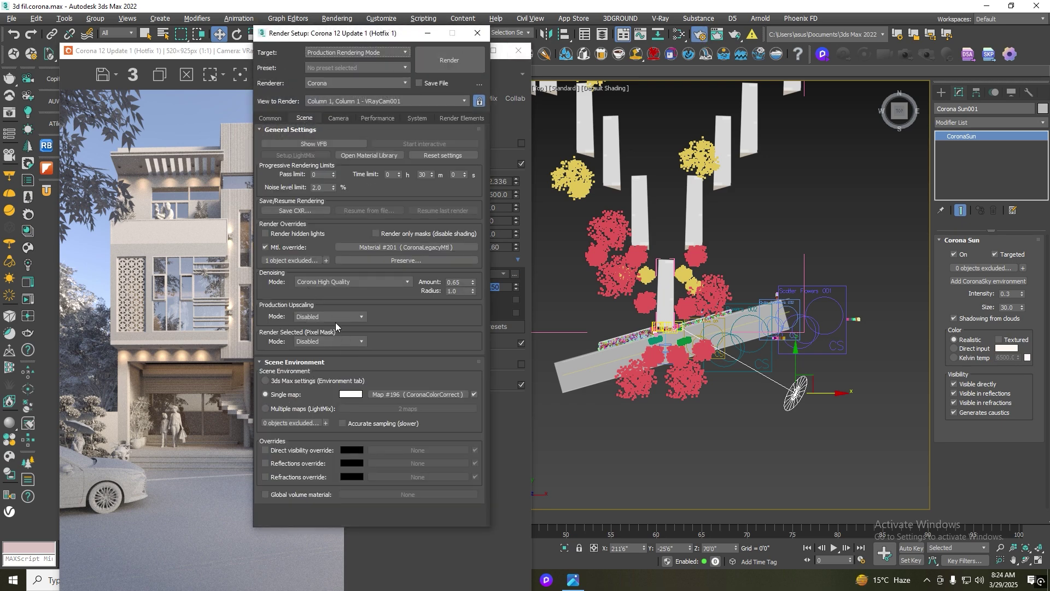
click(265, 247)
key(shift+q)
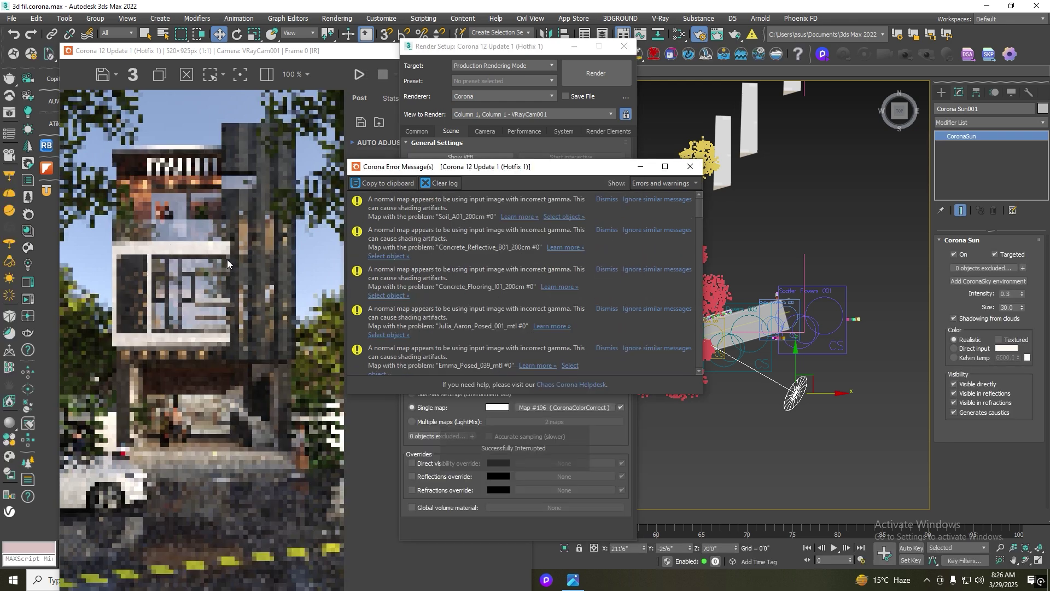
click(691, 166)
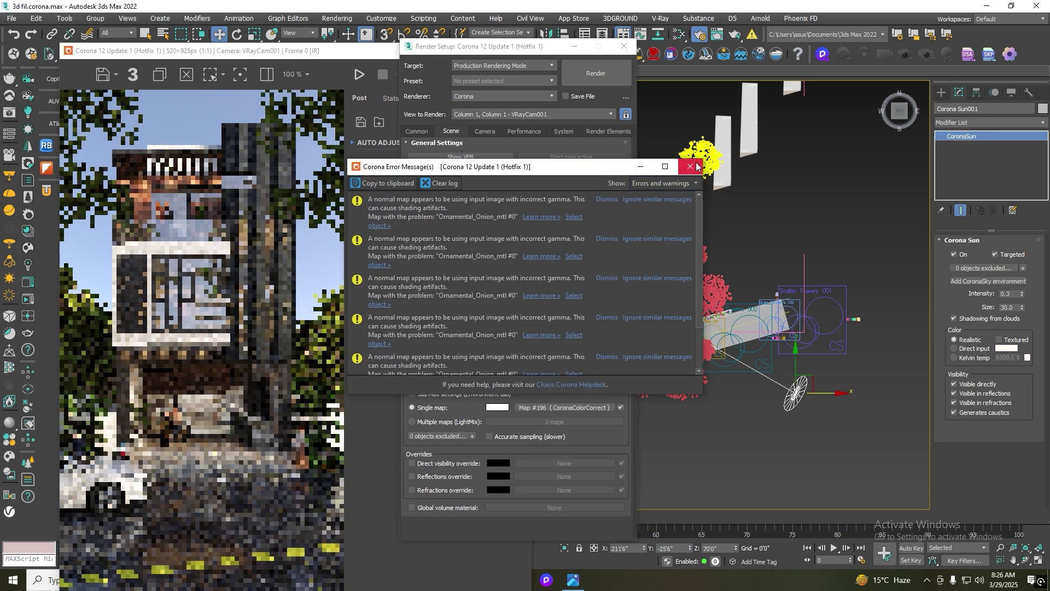
click(692, 166)
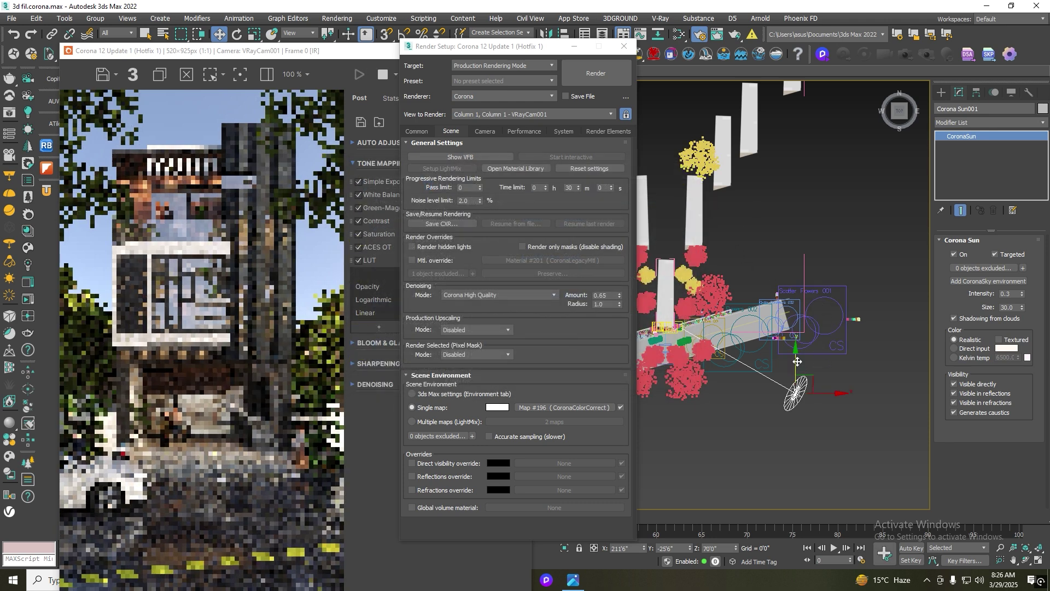
Move the Corona Sun behind the building in the top view and lower its Z height to 1 foot.
alt+middle_drag(798, 213, 842, 240)
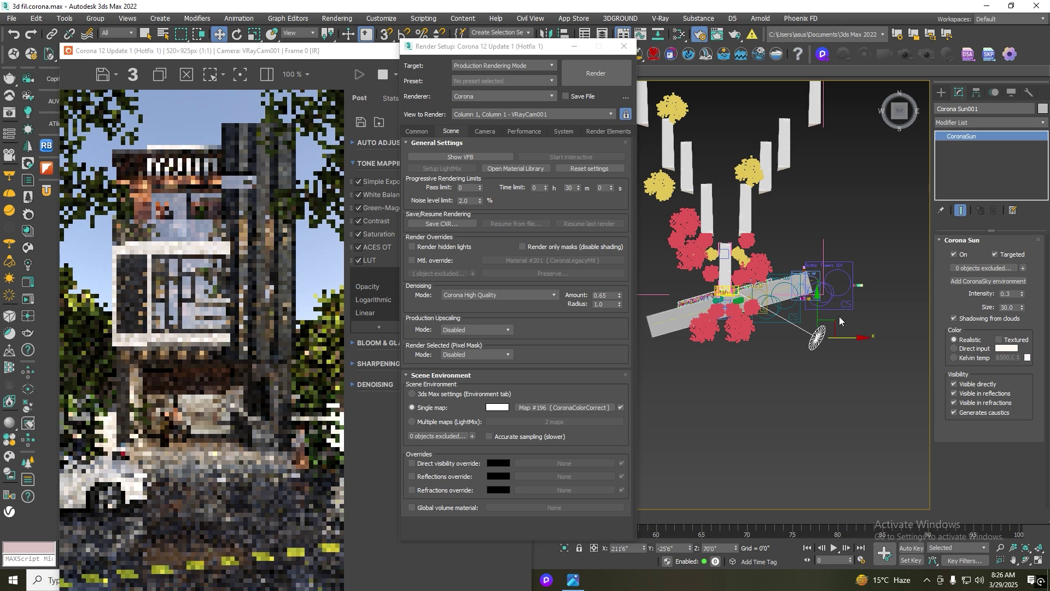
drag(827, 328, 785, 206)
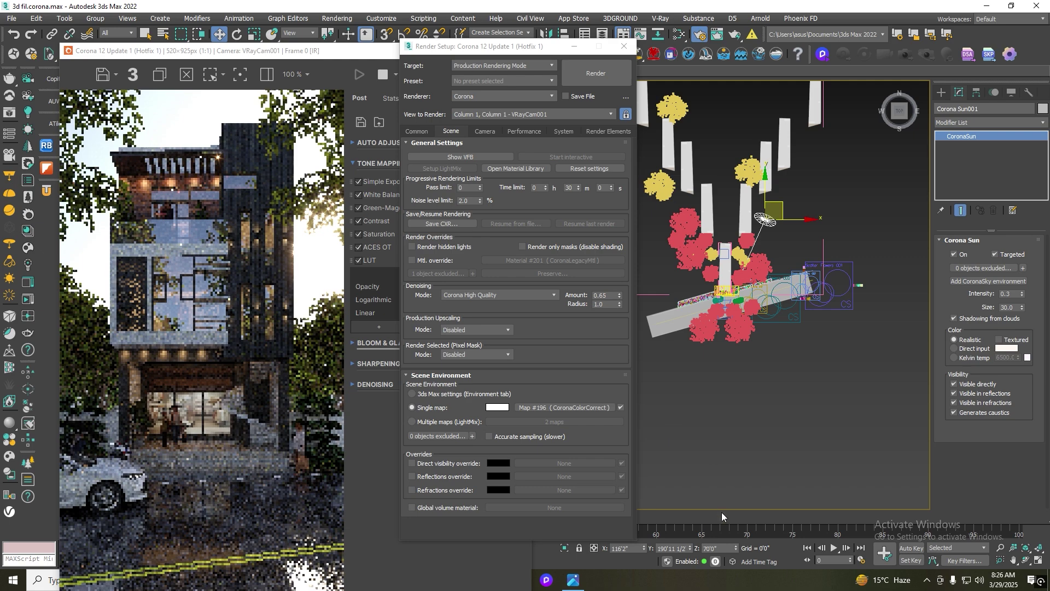
double_click(718, 548)
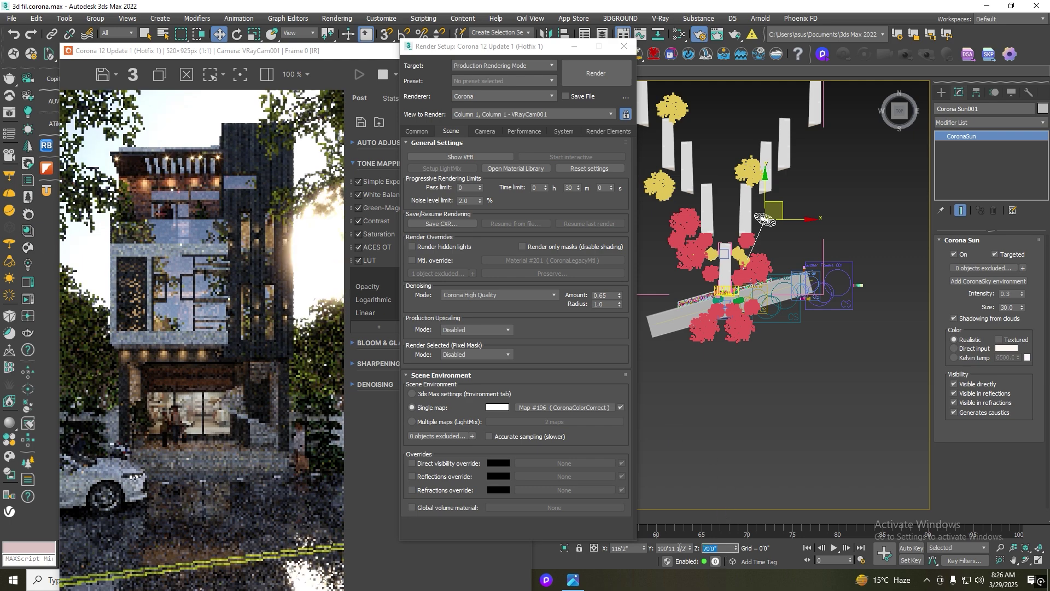
text(10)
key(Return)
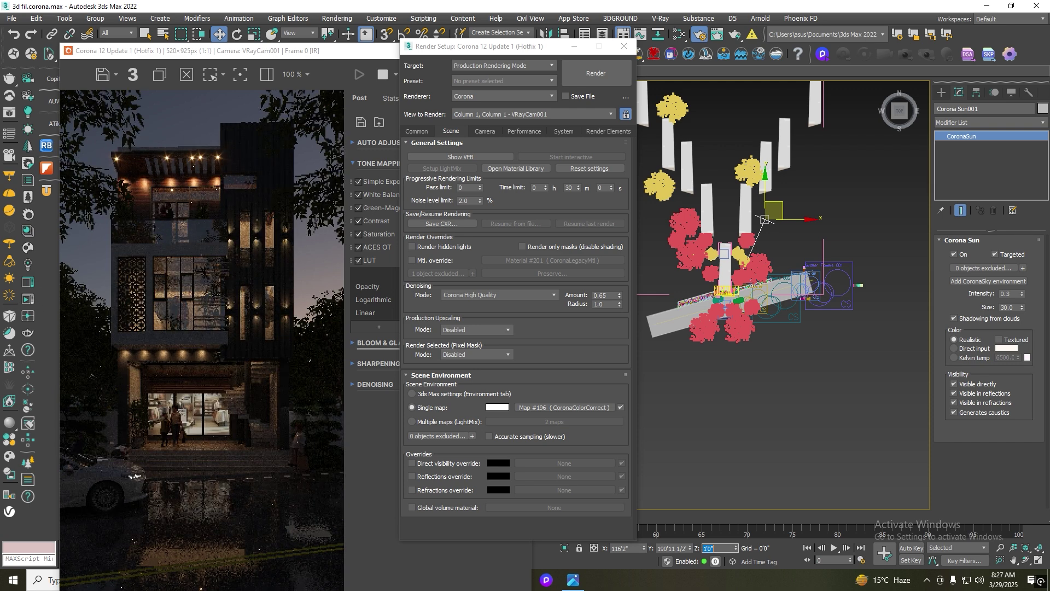
key(Return)
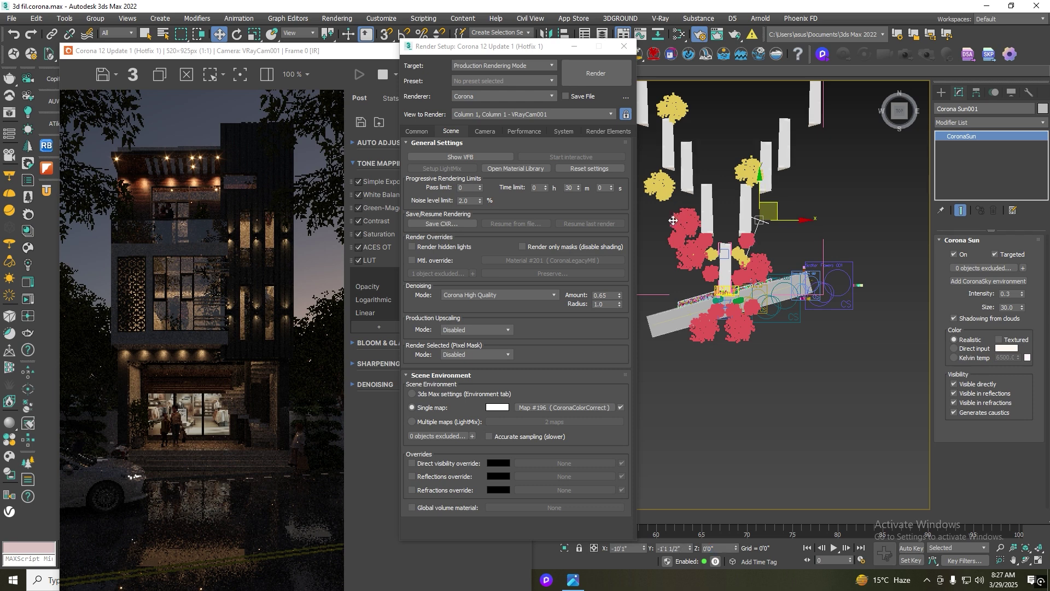
Move the Corona Sun to the opposite side behind the building in the top view and set its Z height to 70 feet.
drag(664, 221, 662, 225)
double_click(698, 549)
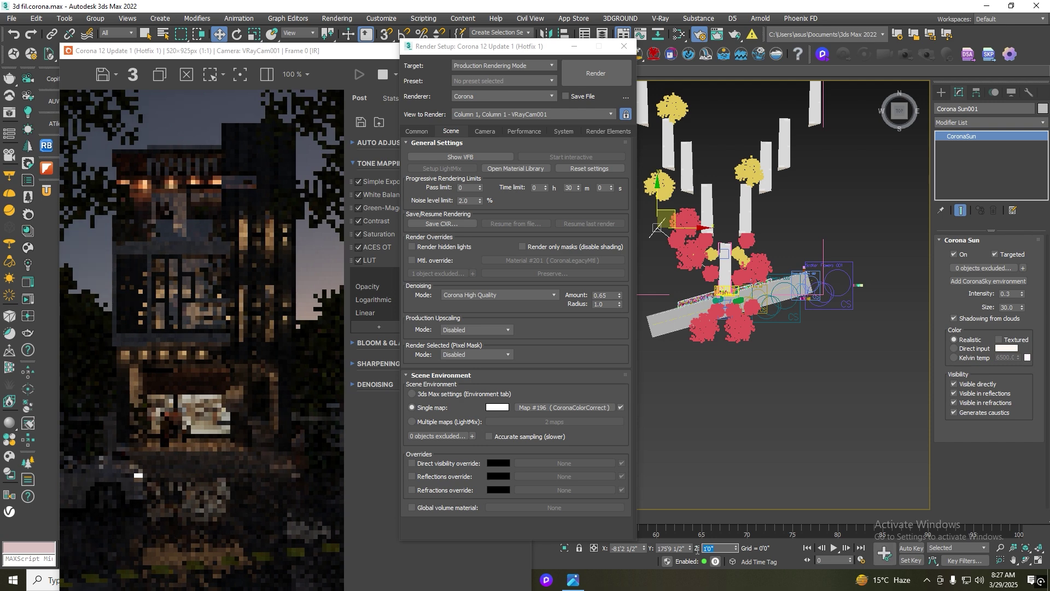
text(70)
key(Return)
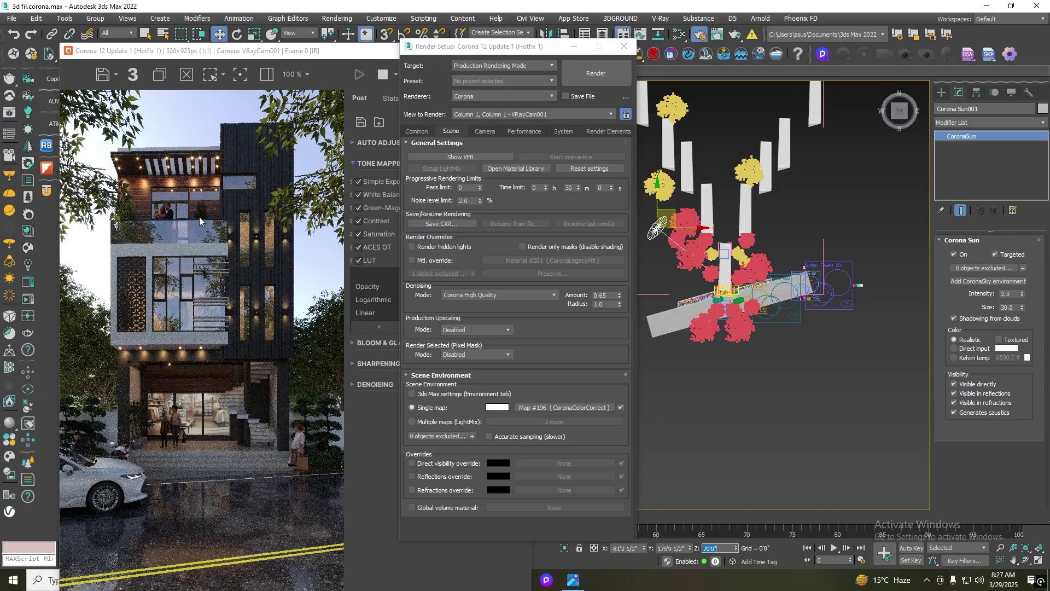
Switch to the photo viewer to examine the overcast, night and day reference image, and return to 3ds Max.
click(574, 580)
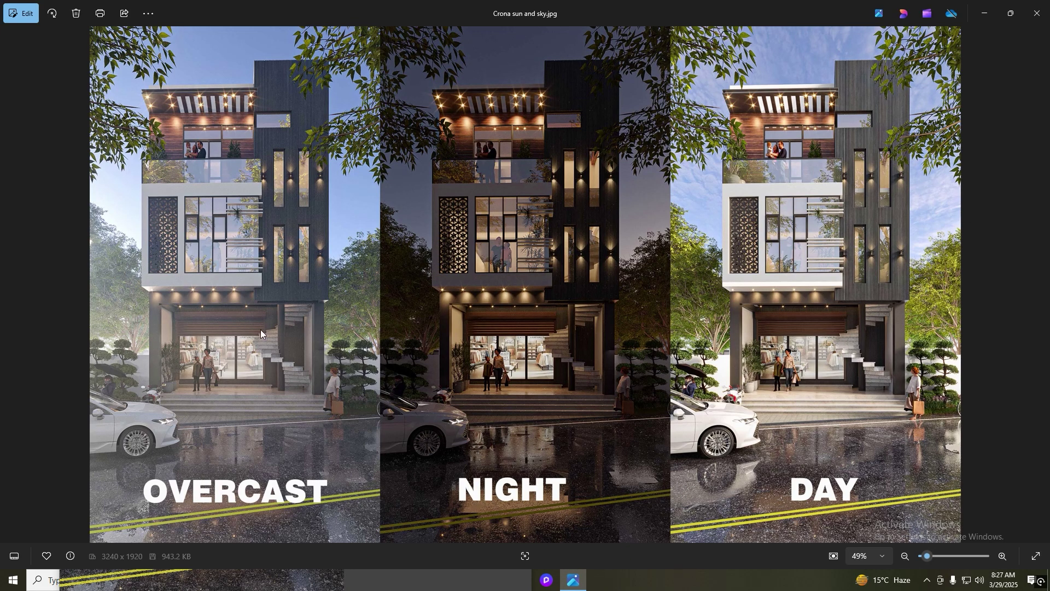
click(984, 13)
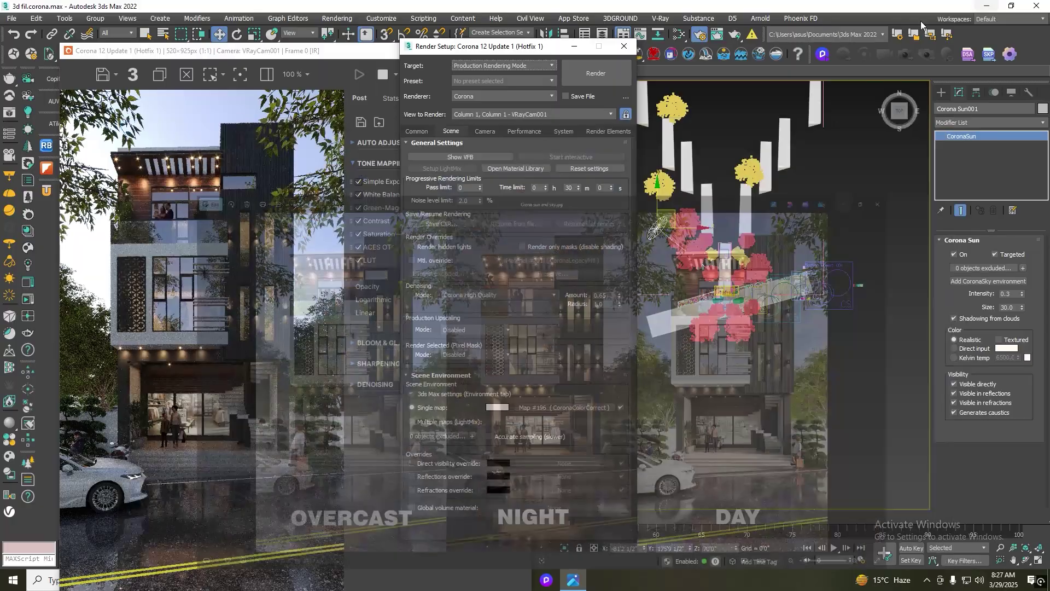
Duplicate the connected CoronaSky and CoronaColorCorrect maps below the originals in the Slate Material Editor.
drag(531, 51, 514, 69)
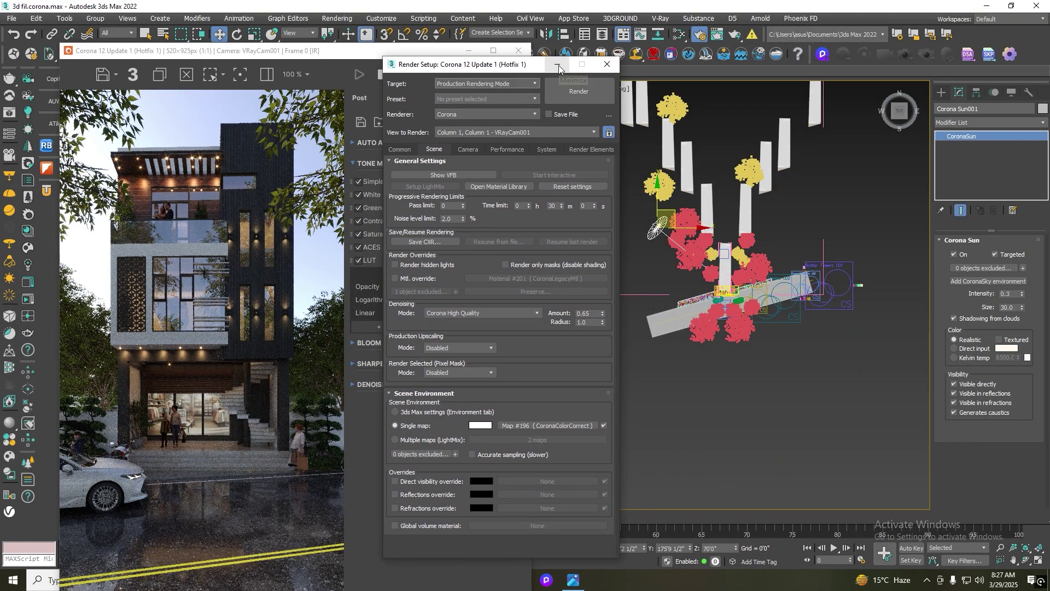
click(703, 390)
key(m)
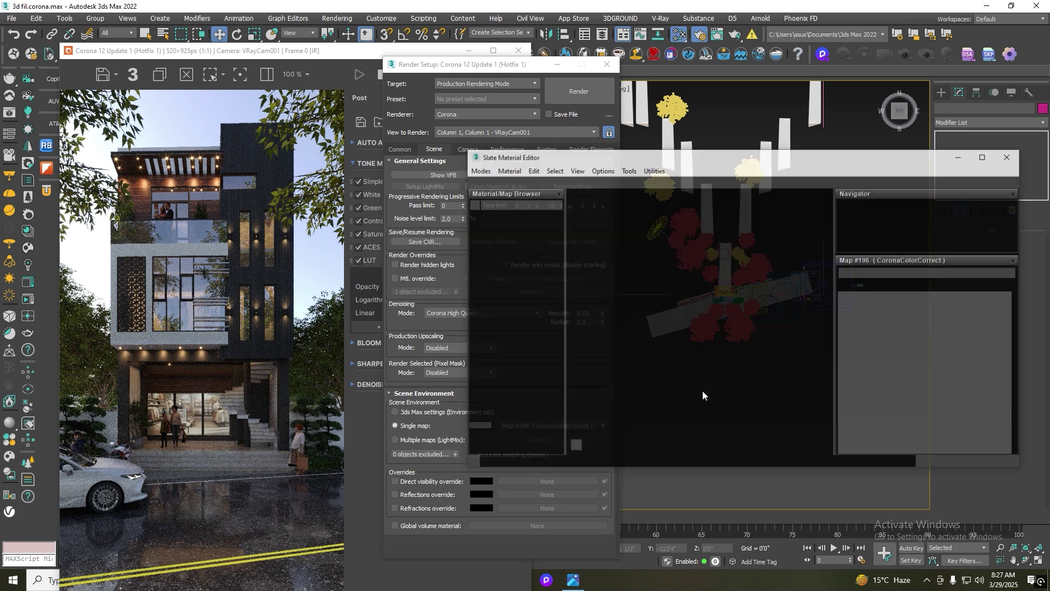
drag(805, 200, 611, 363)
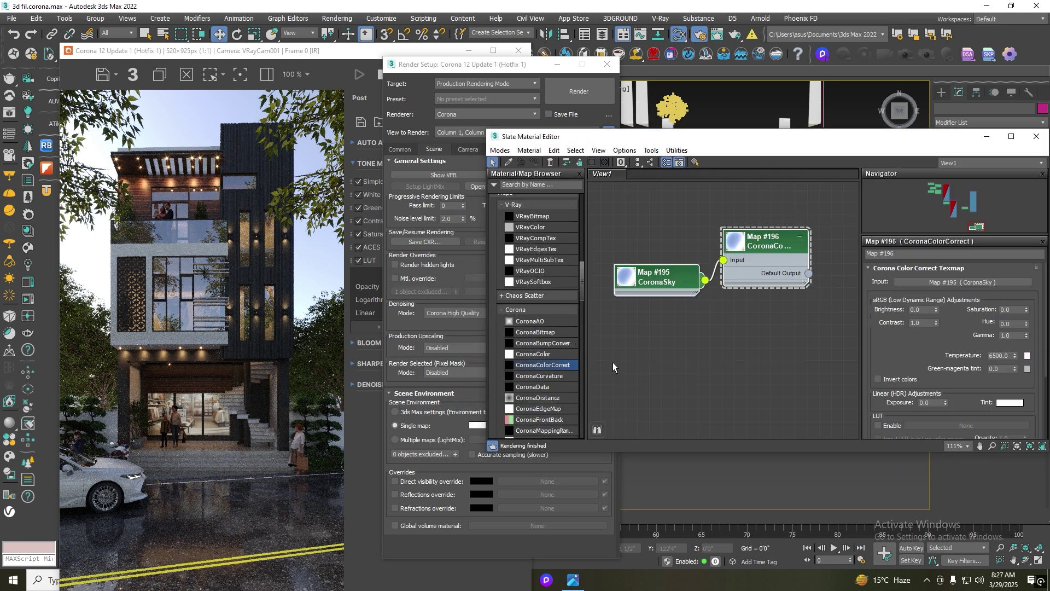
shift+drag(762, 249, 773, 324)
click(773, 324)
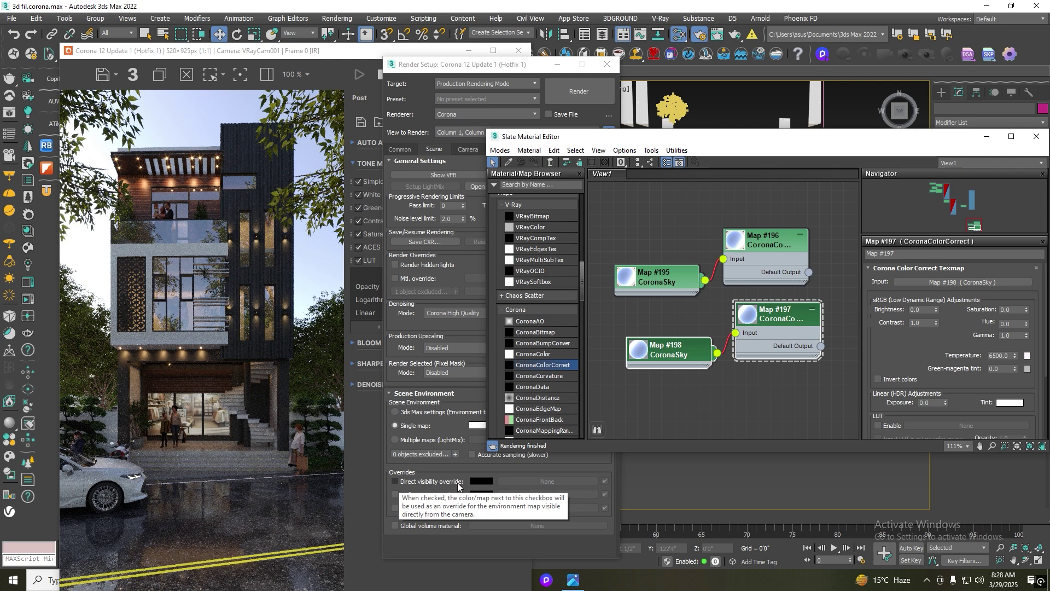
Enable the direct visibility override, assign the duplicated CoronaColorCorrect map to it as an instance, and minimize the Render Setup.
click(395, 481)
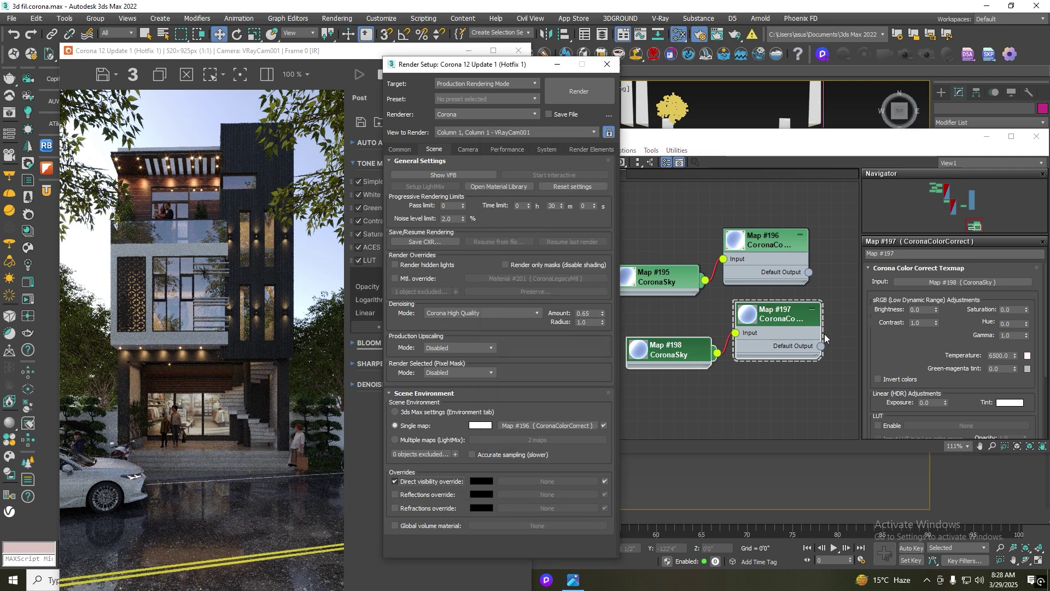
key(shift+q)
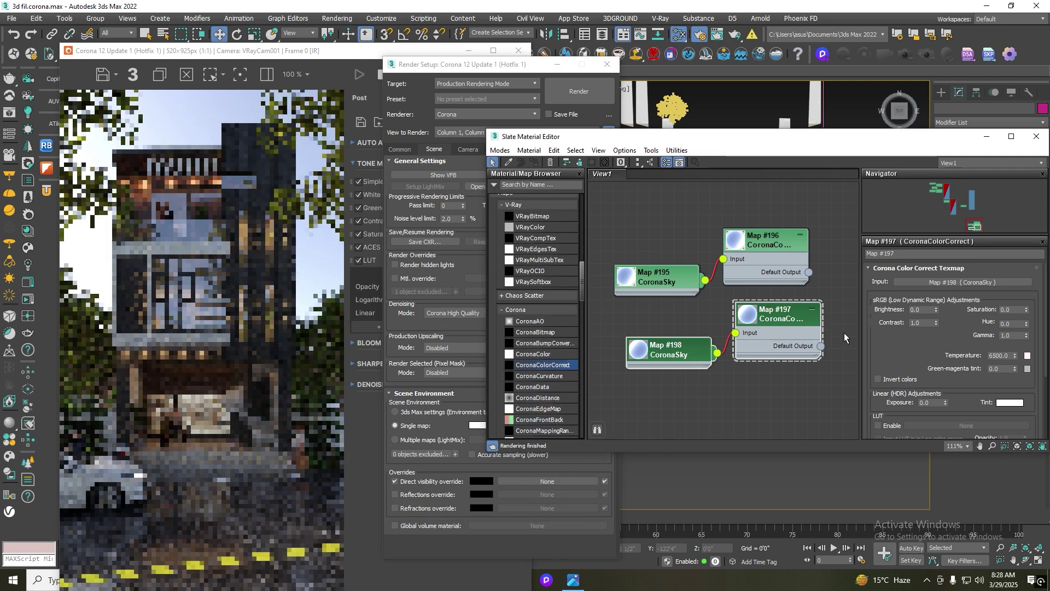
drag(821, 346, 549, 425)
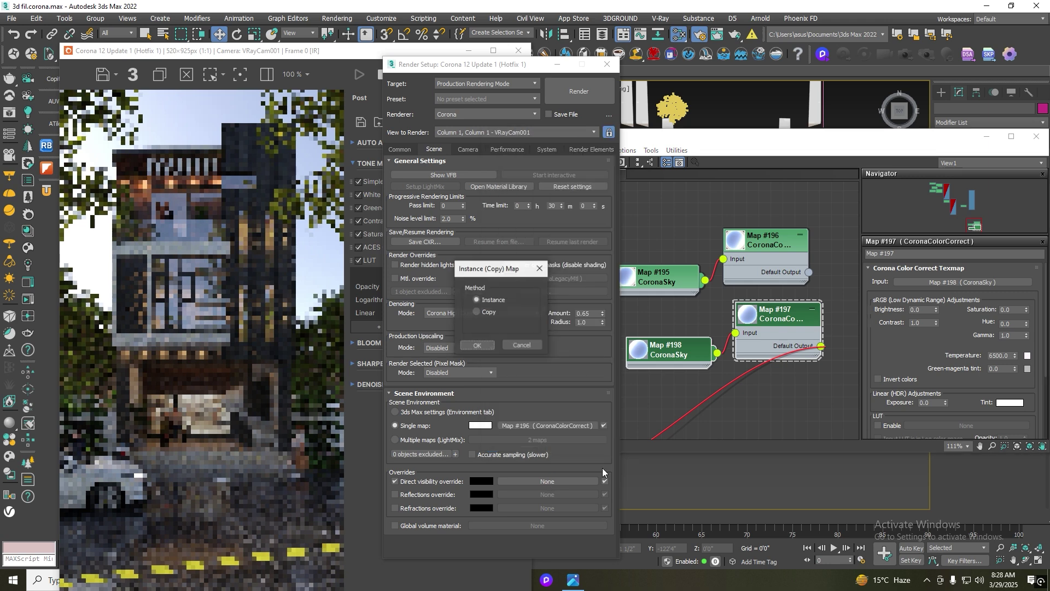
click(477, 346)
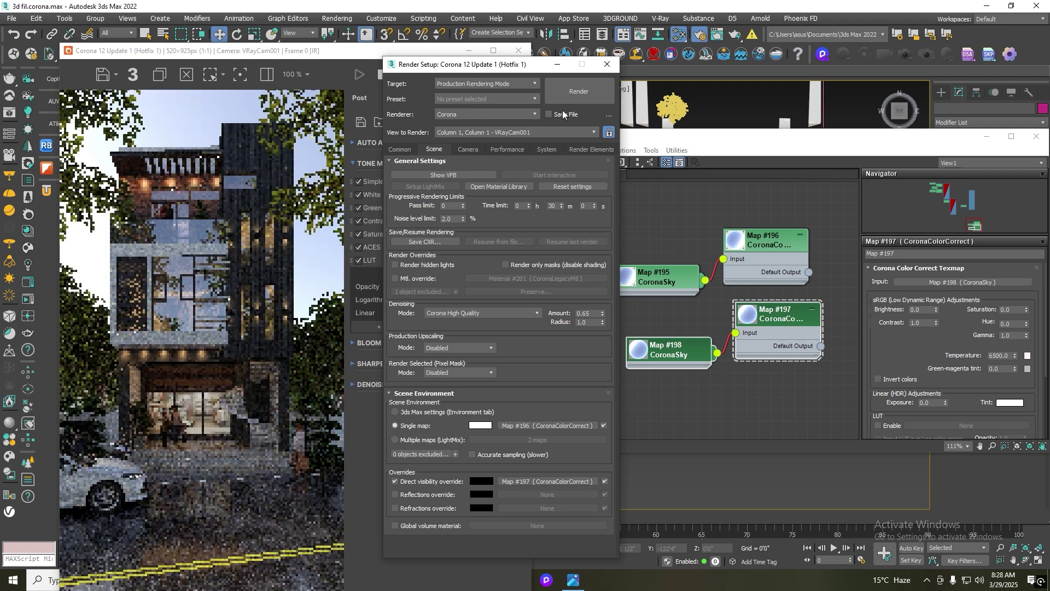
click(557, 64)
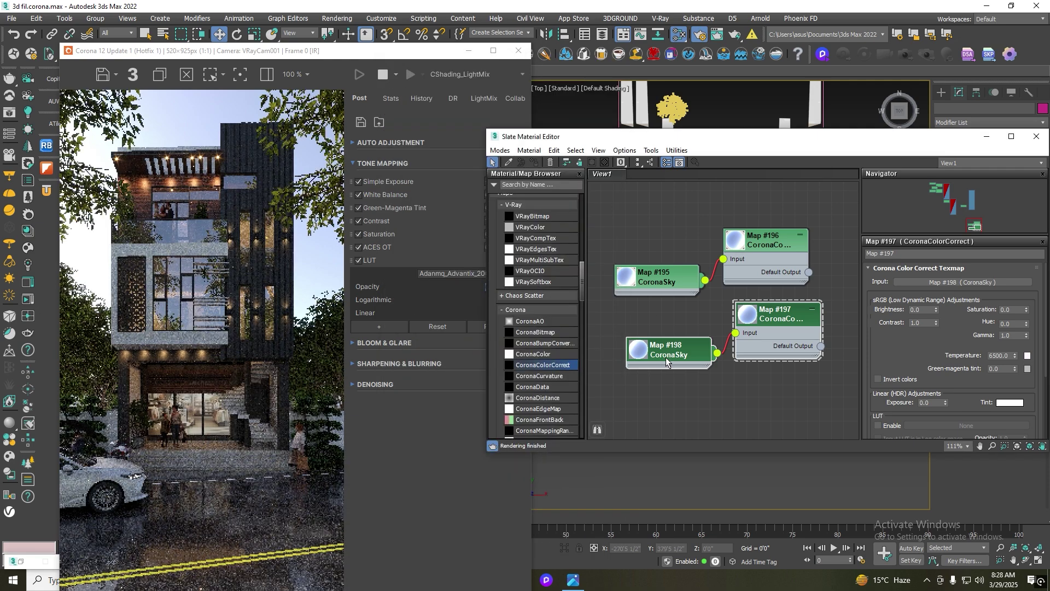
Set the sky intensity of the duplicated CoronaSky map to 0.6.
click(665, 354)
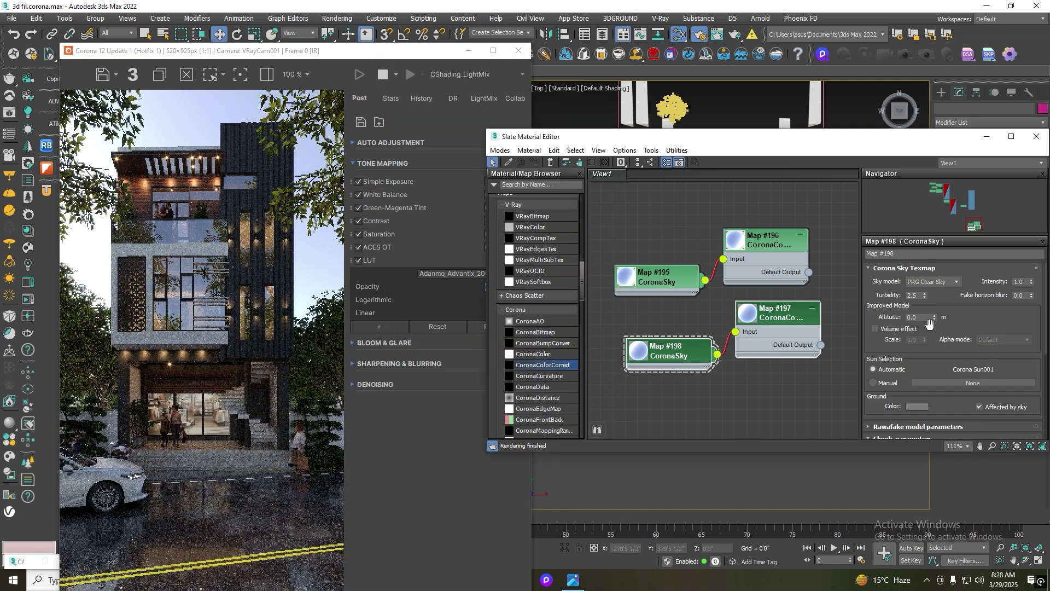
double_click(1018, 281)
text(.6)
key(Return)
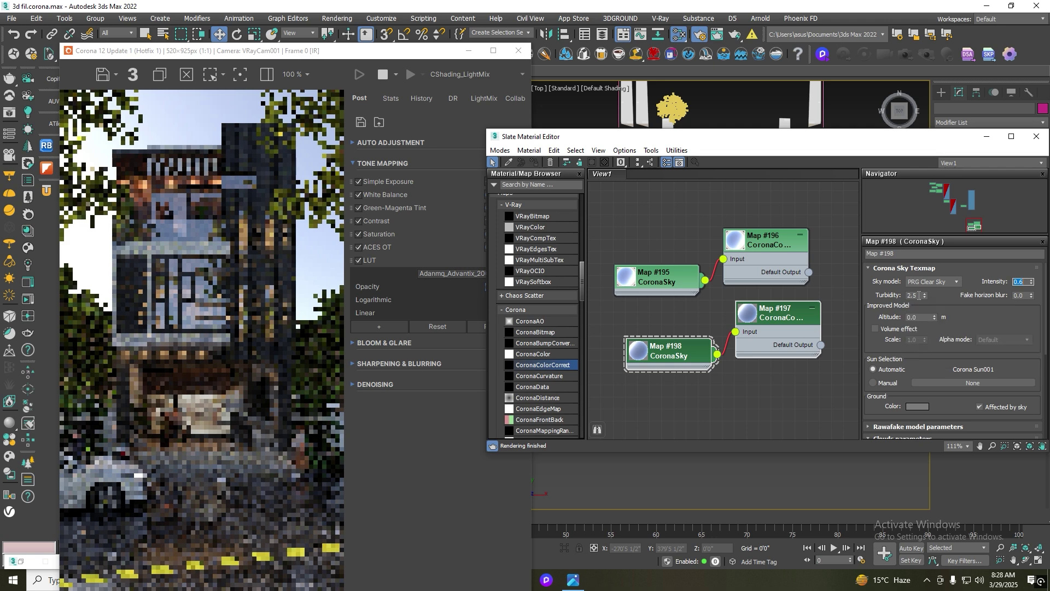
Try a turbidity of 10 on the duplicated CoronaSky map, and set it to 1.7.
double_click(912, 295)
key(BackSpace)
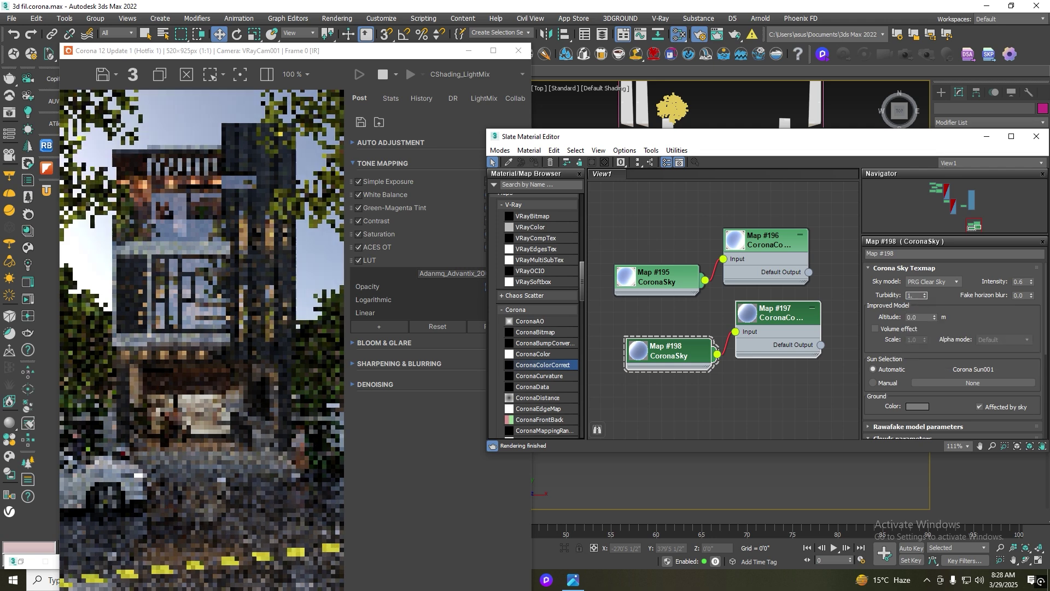
text(10)
key(Return)
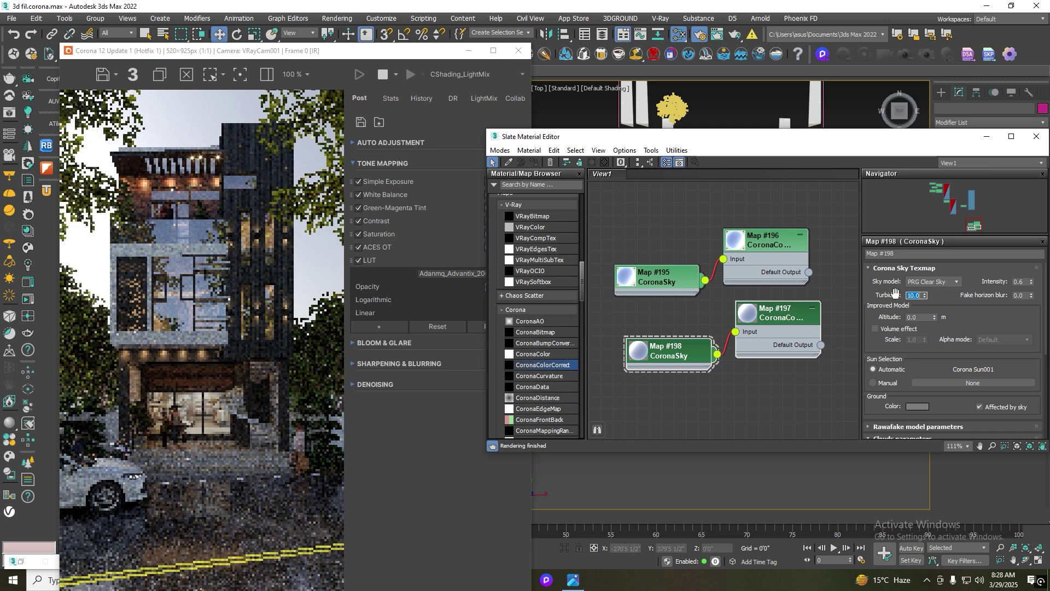
text(1.7)
key(Return)
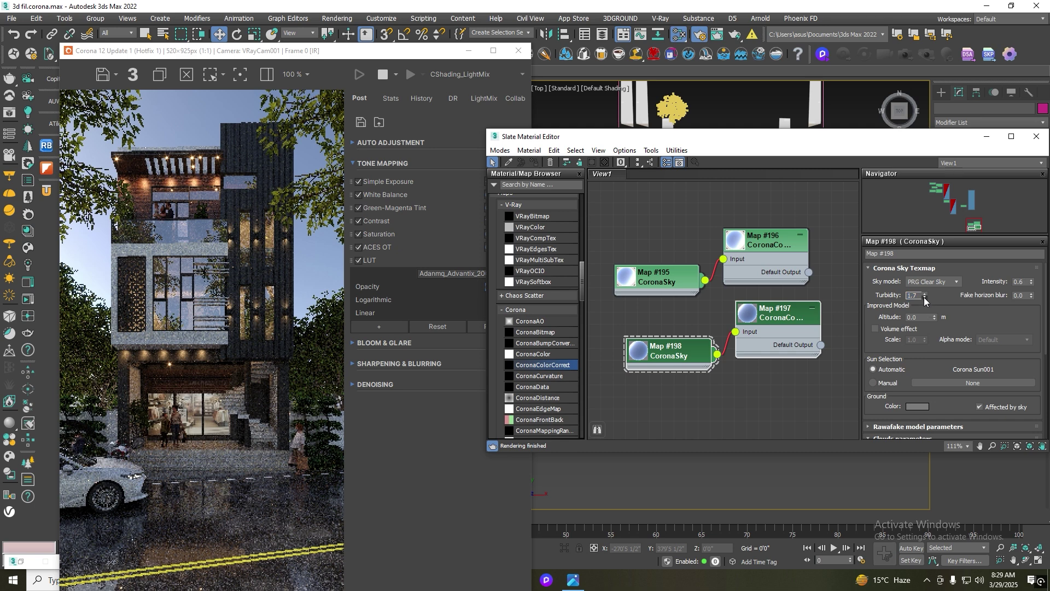
drag(924, 293, 924, 289)
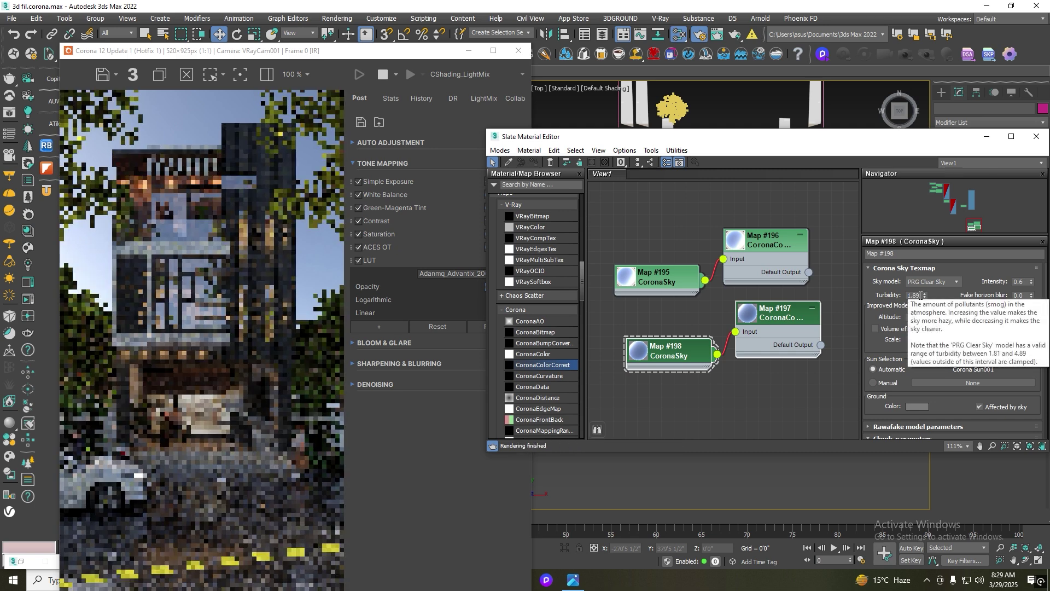
text(22)
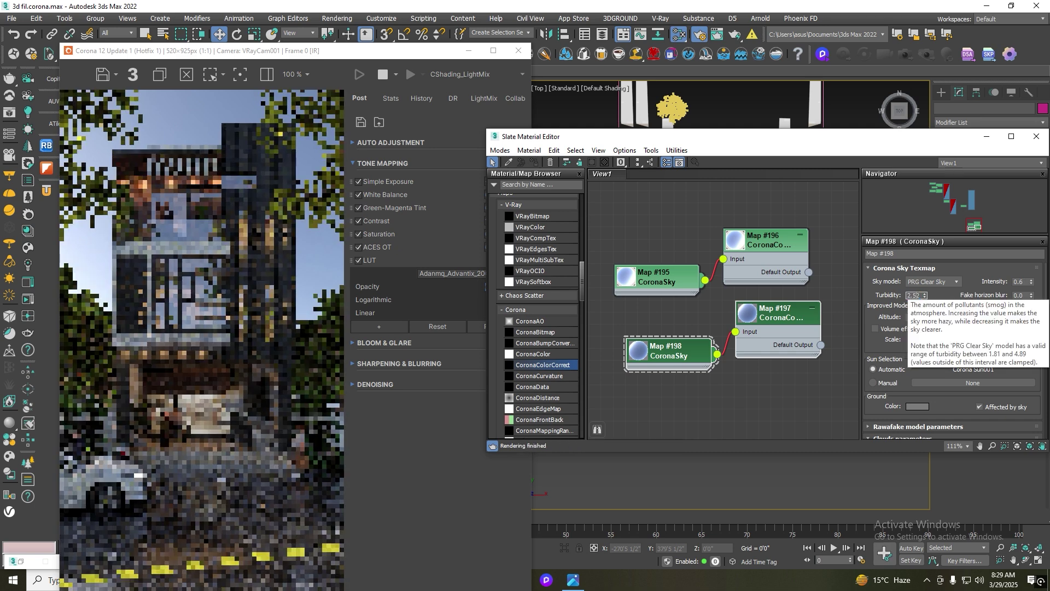
key(Return)
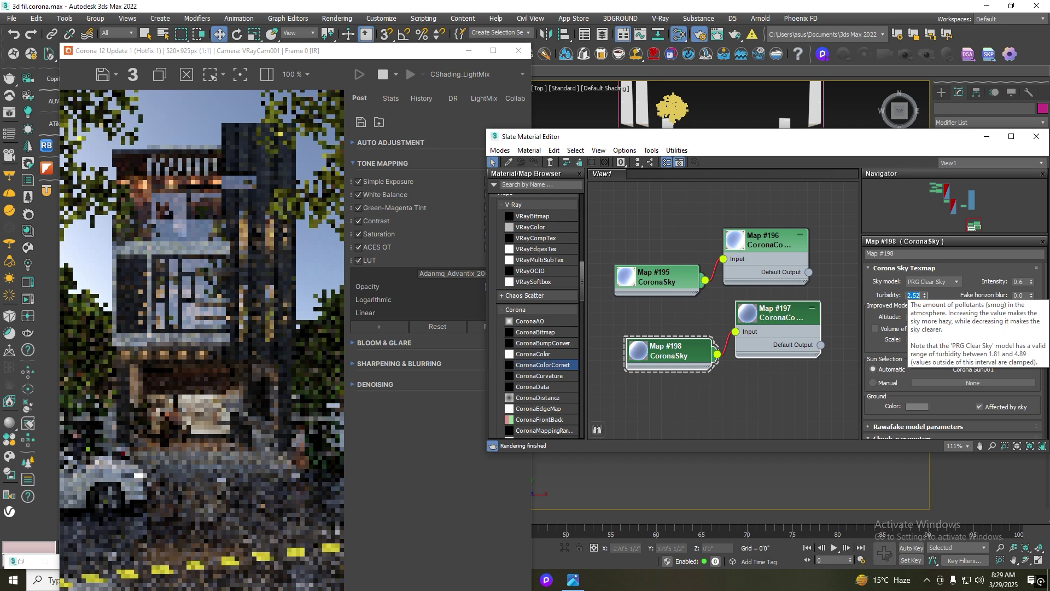
right_click(925, 296)
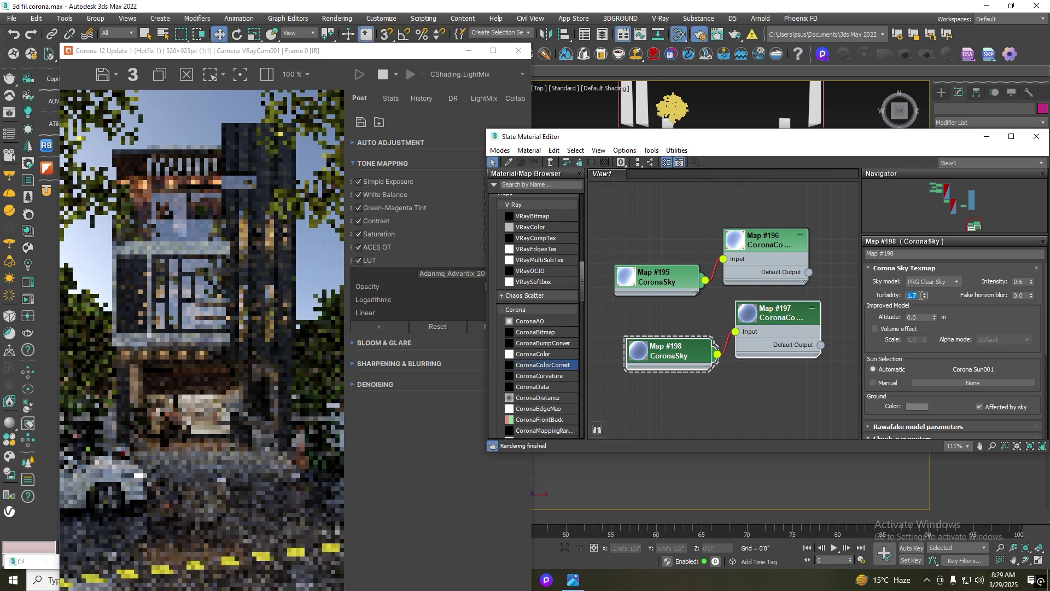
Try an altitude of 4000 m on the duplicated CoronaSky map, and set it to 2000 m.
click(921, 316)
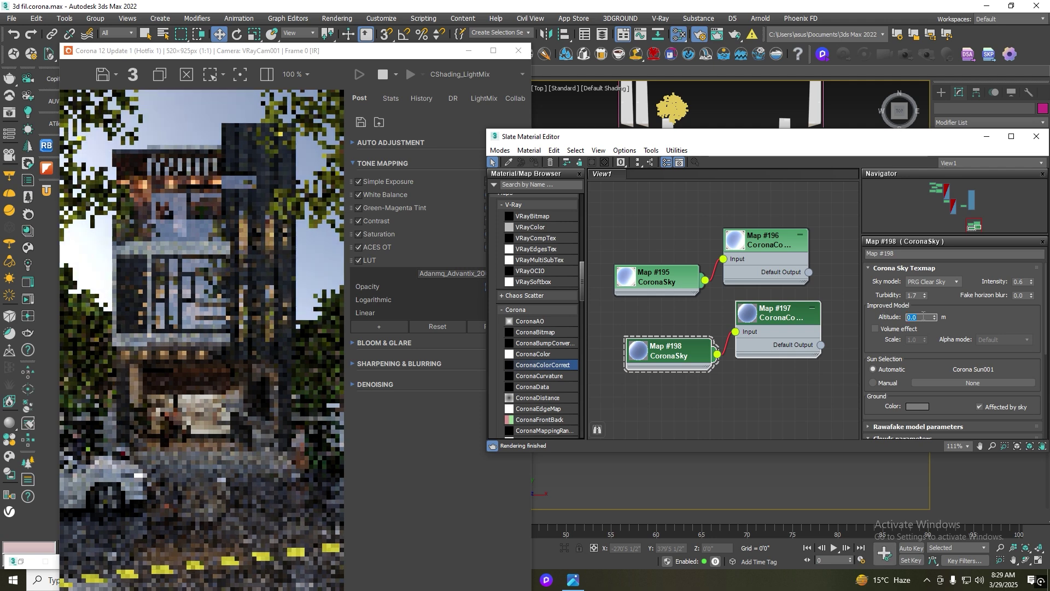
text(4000)
key(Return)
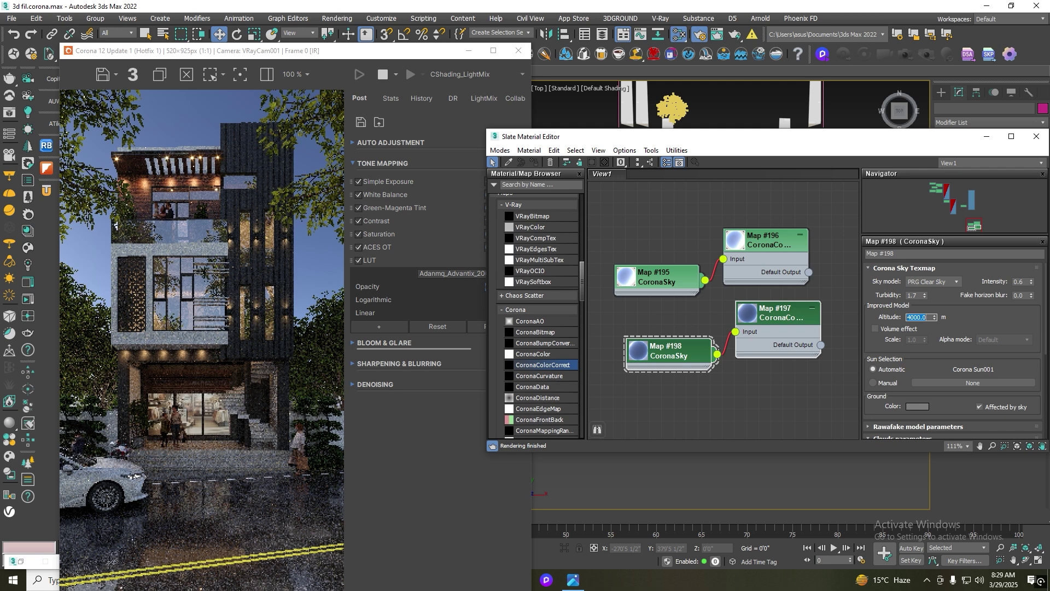
text(20)
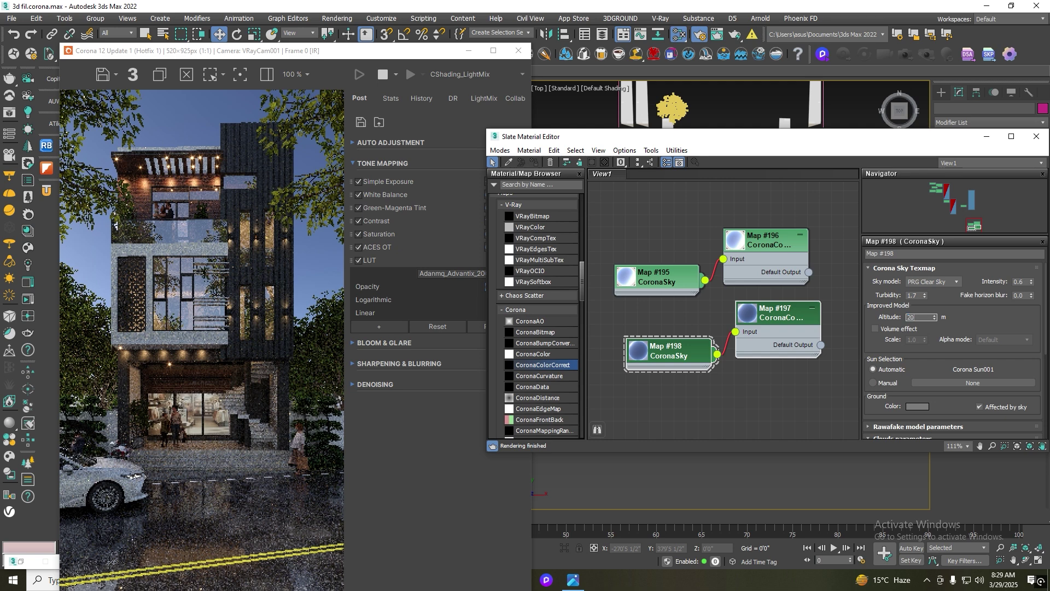
key(Return)
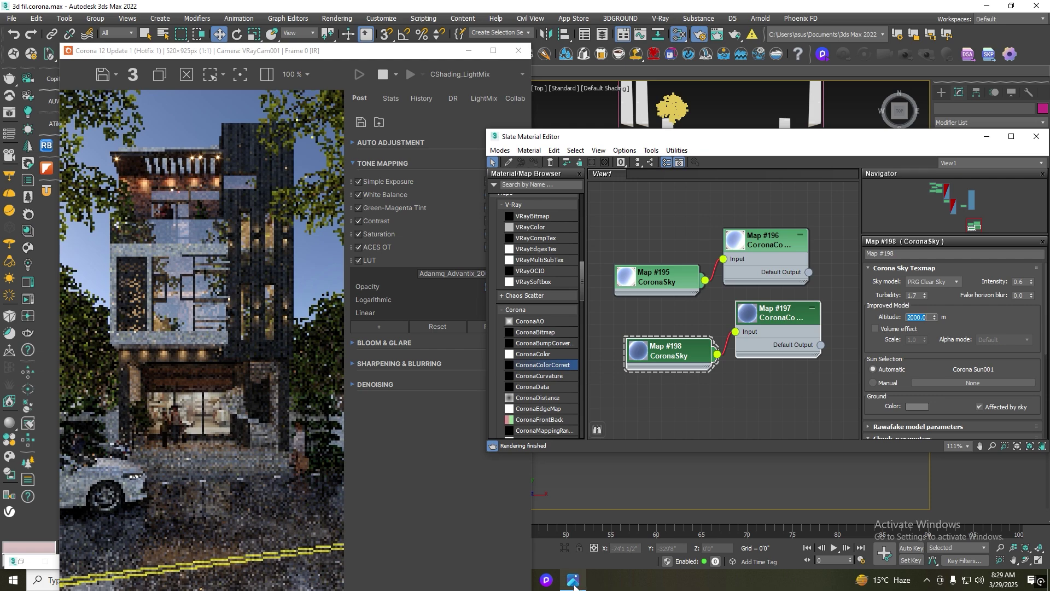
mouse_move(573, 580)
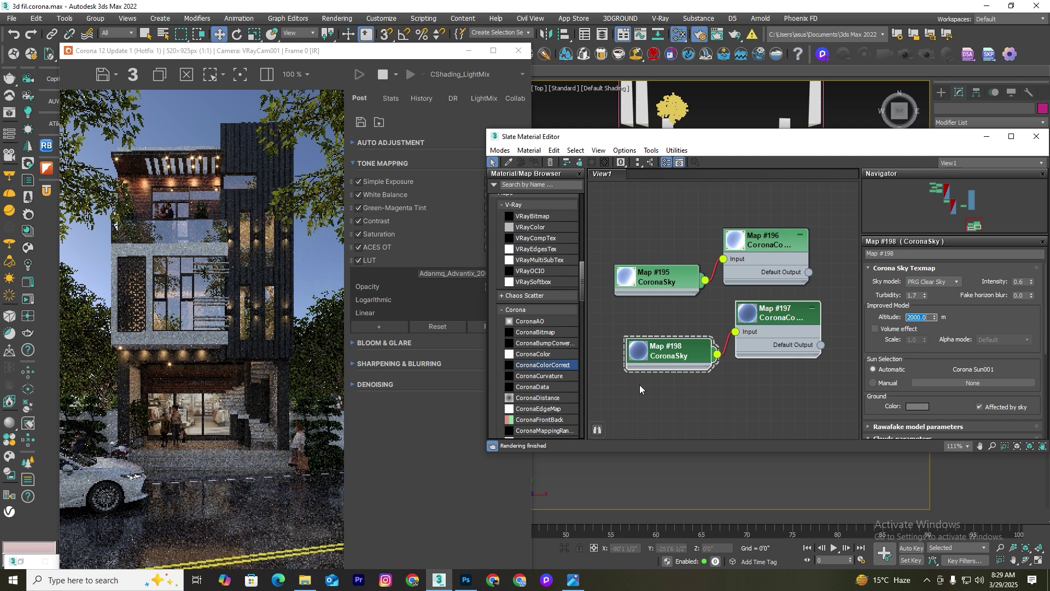
Enable the volume effect on the original CoronaSky map and set its scale to 30.
click(662, 285)
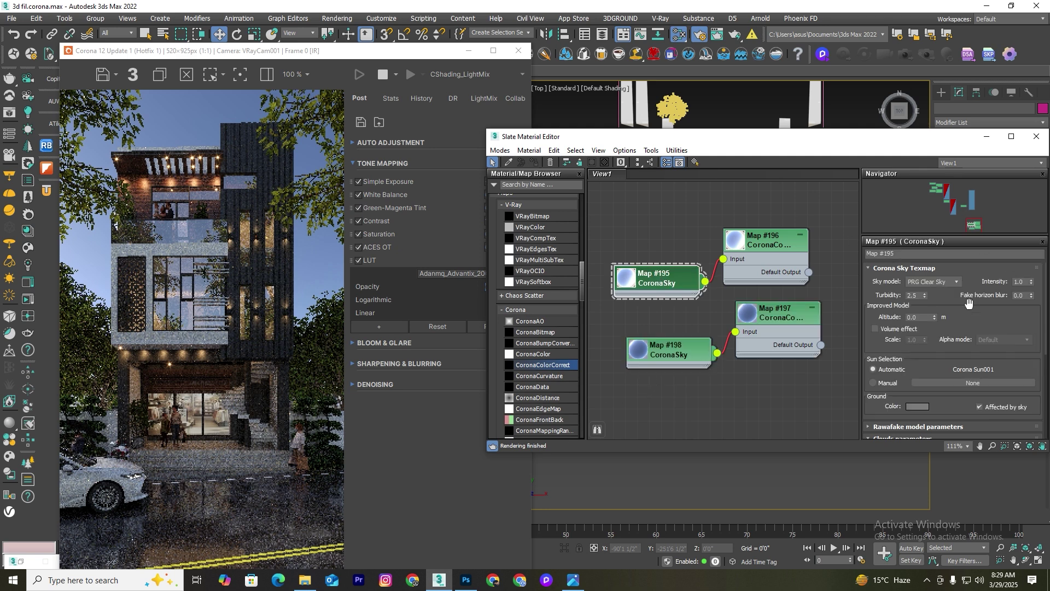
click(874, 328)
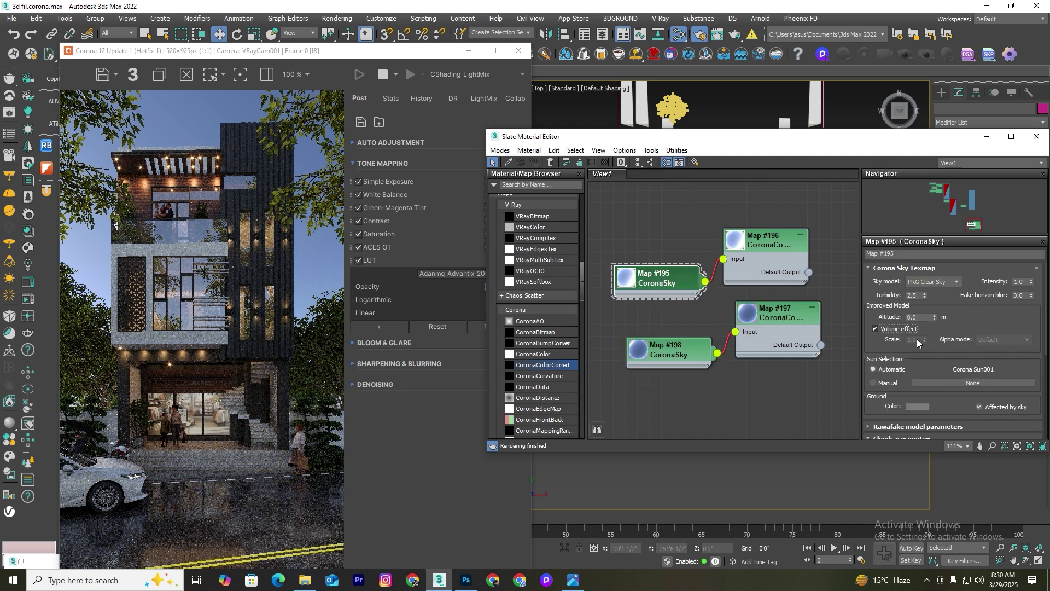
click(898, 340)
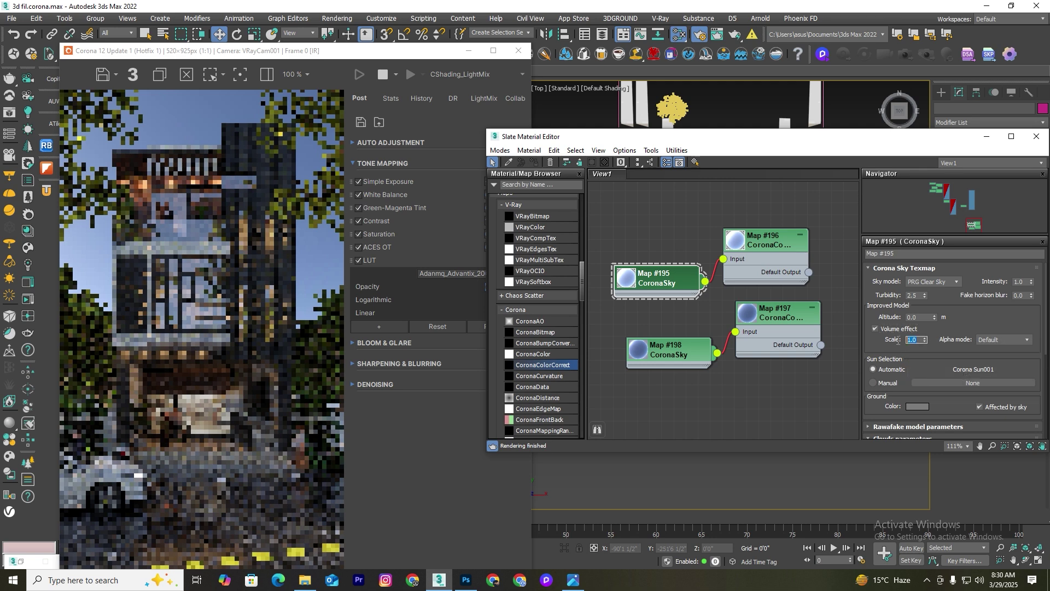
text(30)
key(Return)
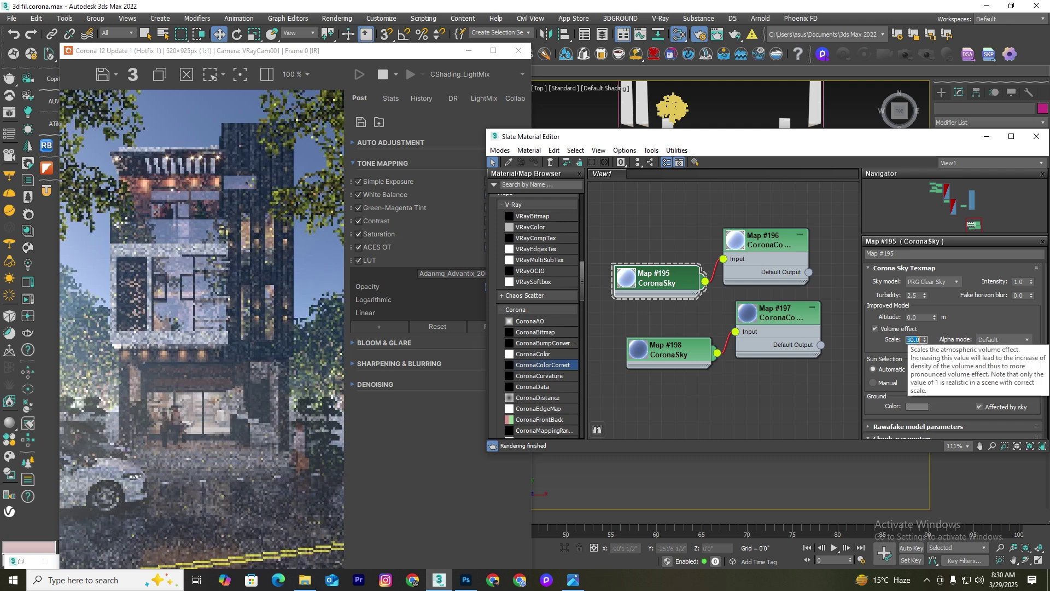
Try a volume effect scale of 100 on the original CoronaSky map, and return it to 30.
text(1)
key(Return)
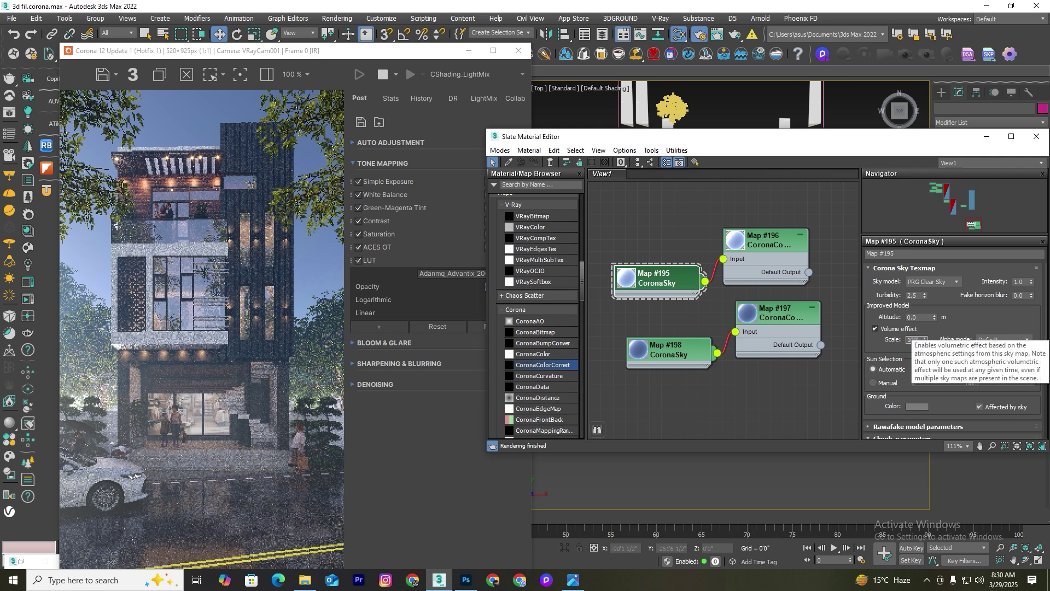
click(913, 340)
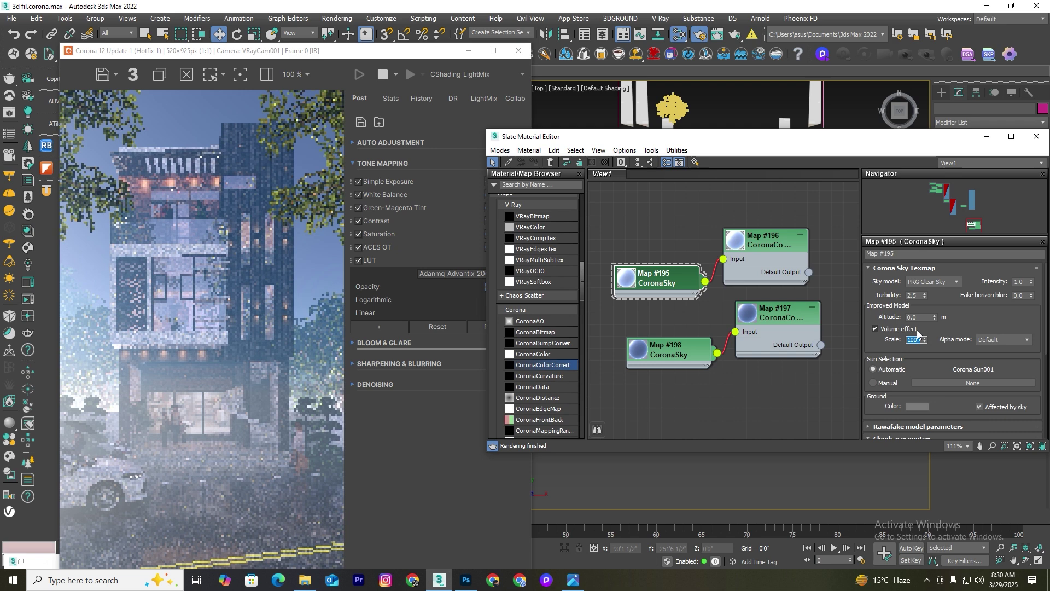
text(30)
key(Return)
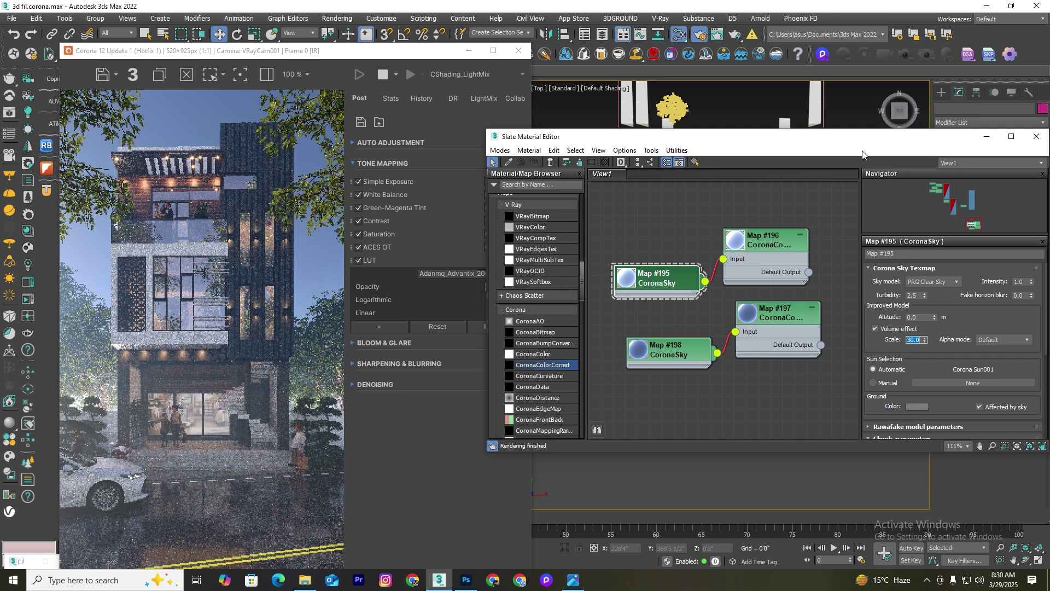
Disable the volume effect on the original CoronaSky map.
click(812, 153)
double_click(918, 340)
click(873, 330)
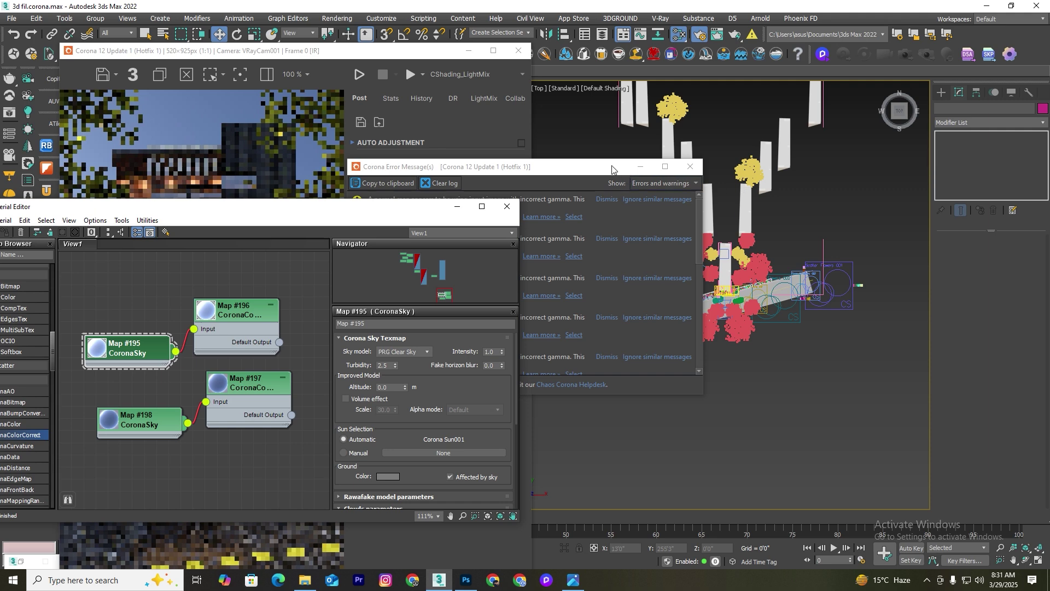
Move the Corona Sun to the front-right of the building in the top view, about X 210 feet and Y -14 feet, and close the error messages.
click(600, 178)
click(655, 226)
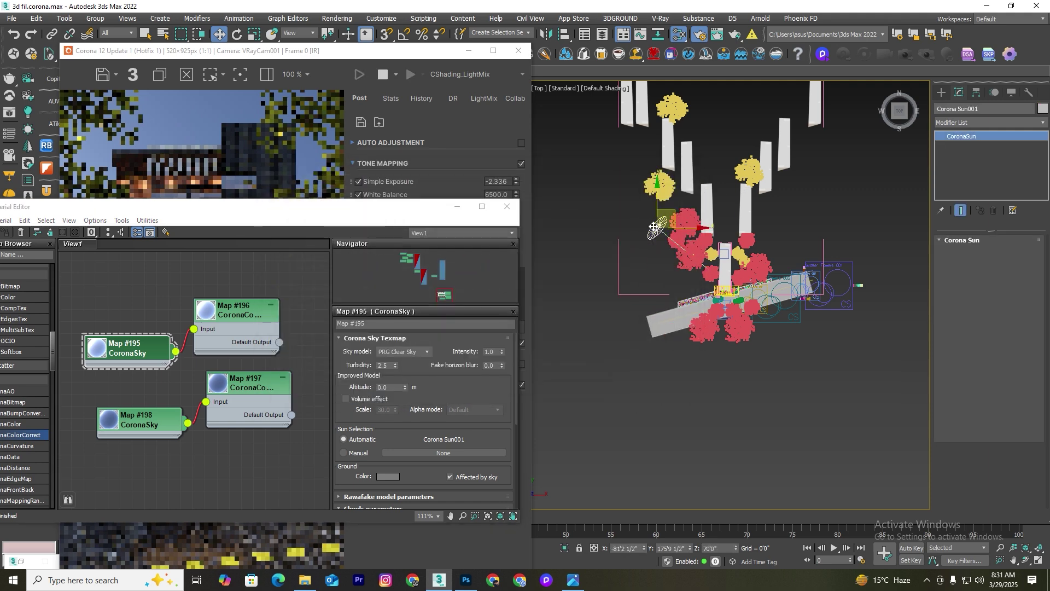
drag(670, 208, 829, 309)
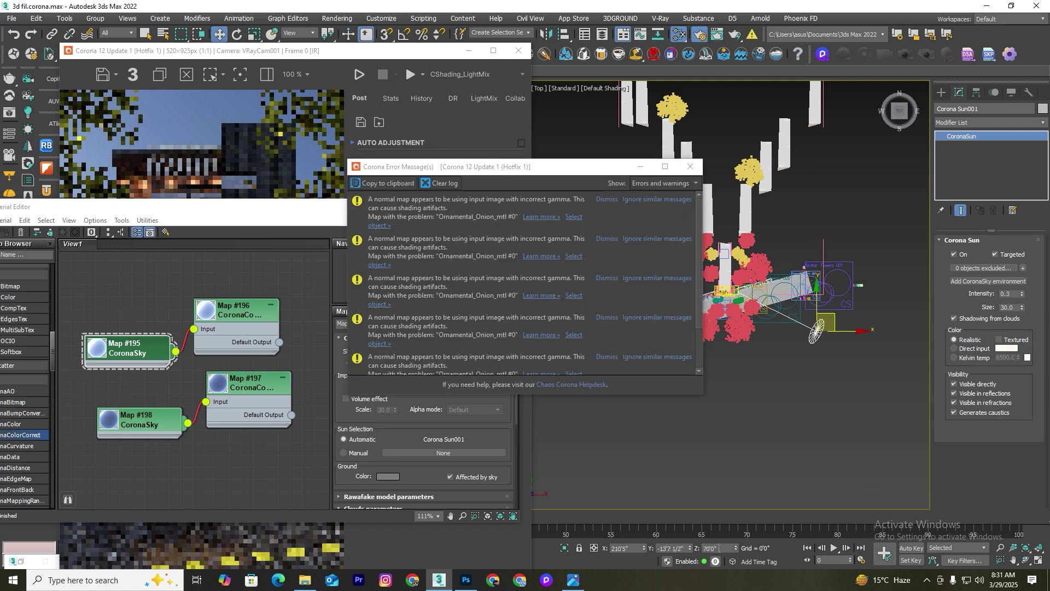
click(693, 163)
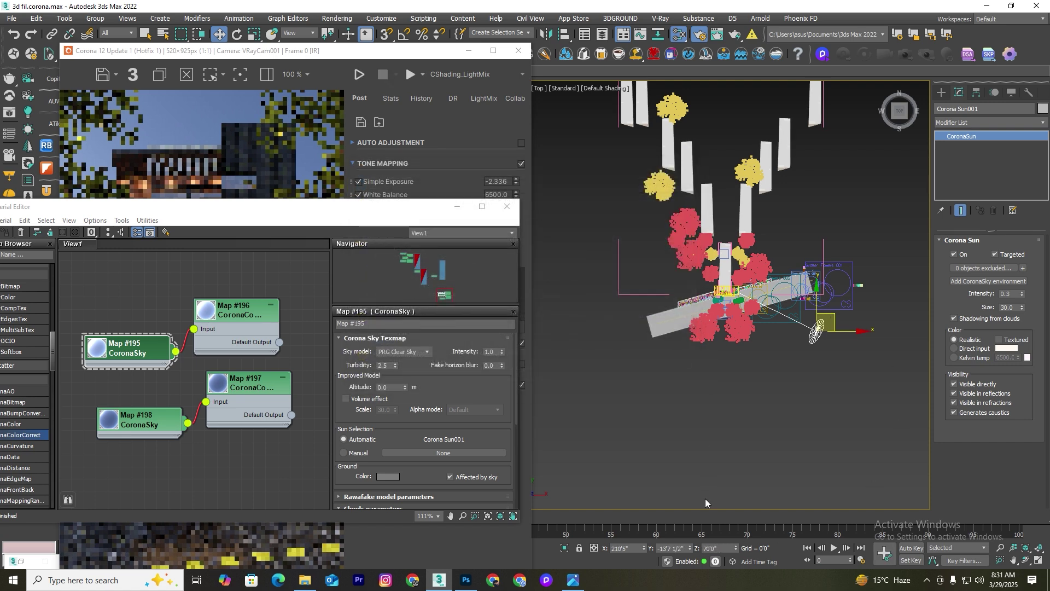
Set the Corona Sun's Z height to 80 feet and move the Slate Material Editor away from the top view.
double_click(719, 548)
text(80)
key(Return)
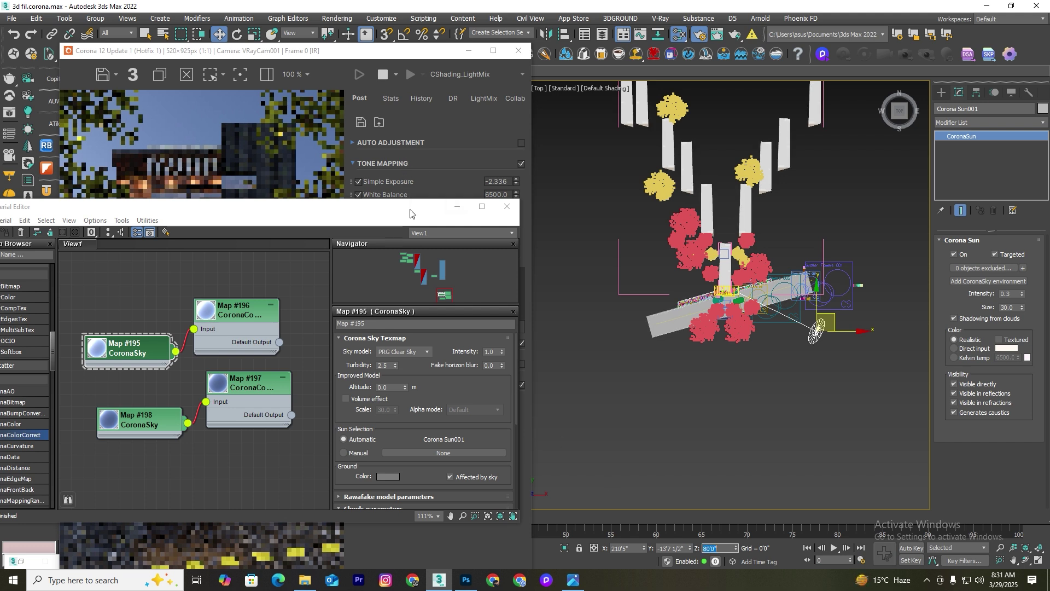
drag(411, 213, 816, 142)
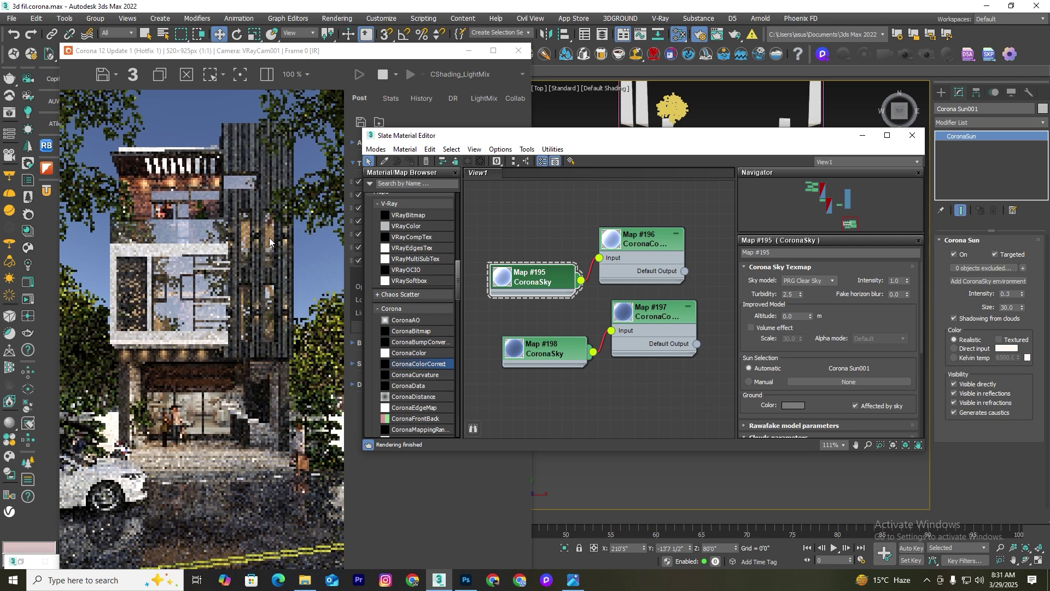
Move the Corona Sun behind the building to about X 147, Y 191 feet, set its Z height to 1 foot, and minimize the Slate Material Editor.
drag(736, 141, 448, 320)
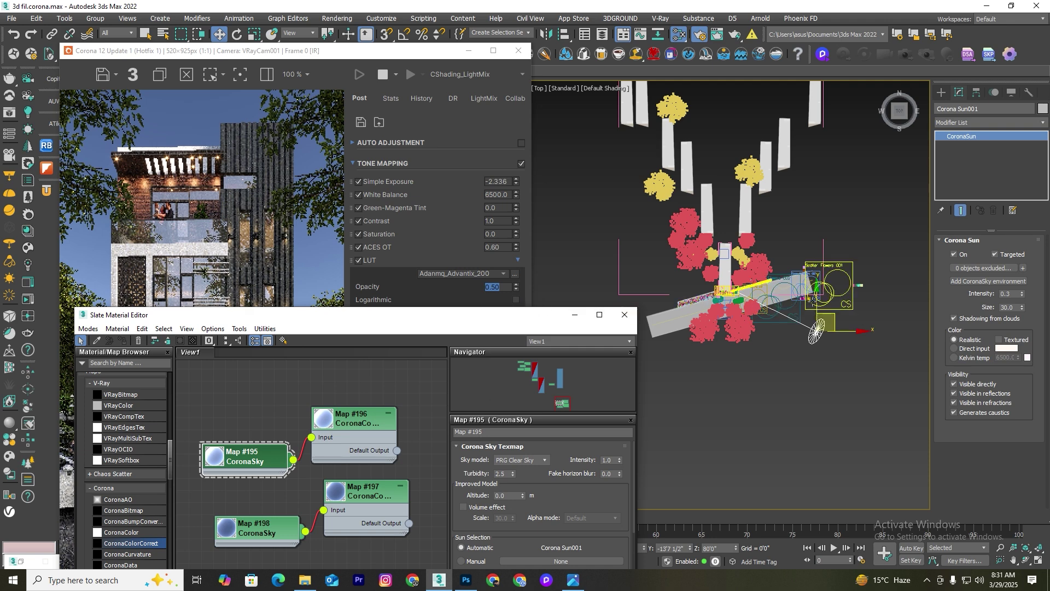
click(818, 296)
drag(818, 296, 773, 192)
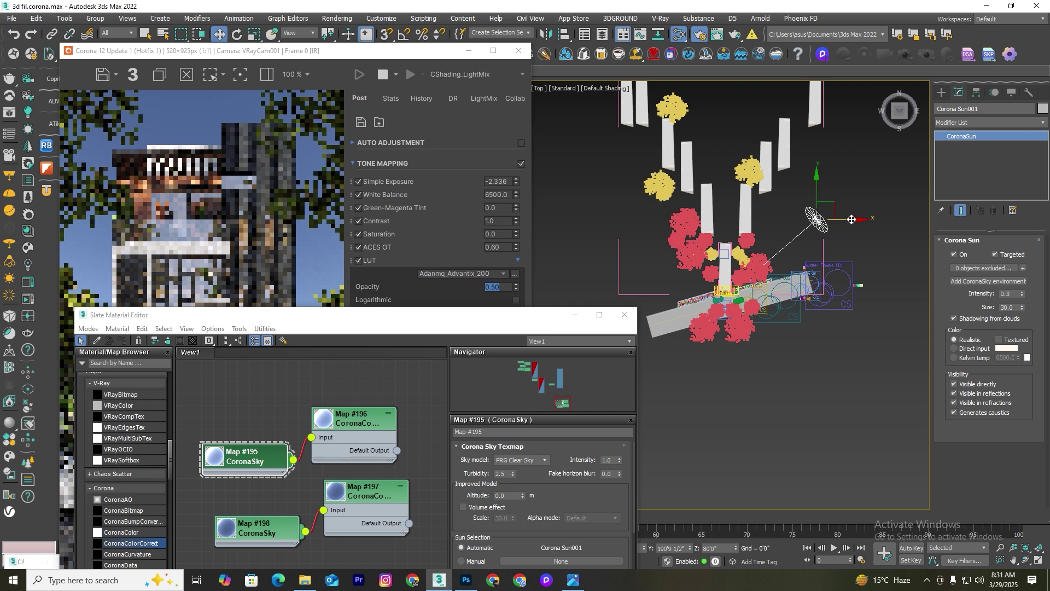
drag(853, 218, 820, 216)
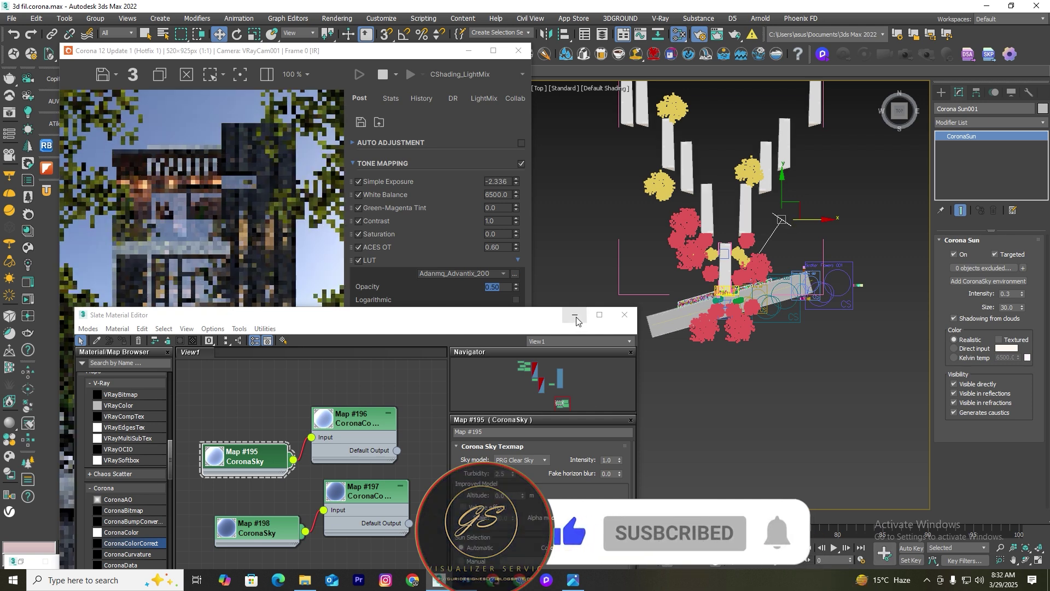
click(575, 316)
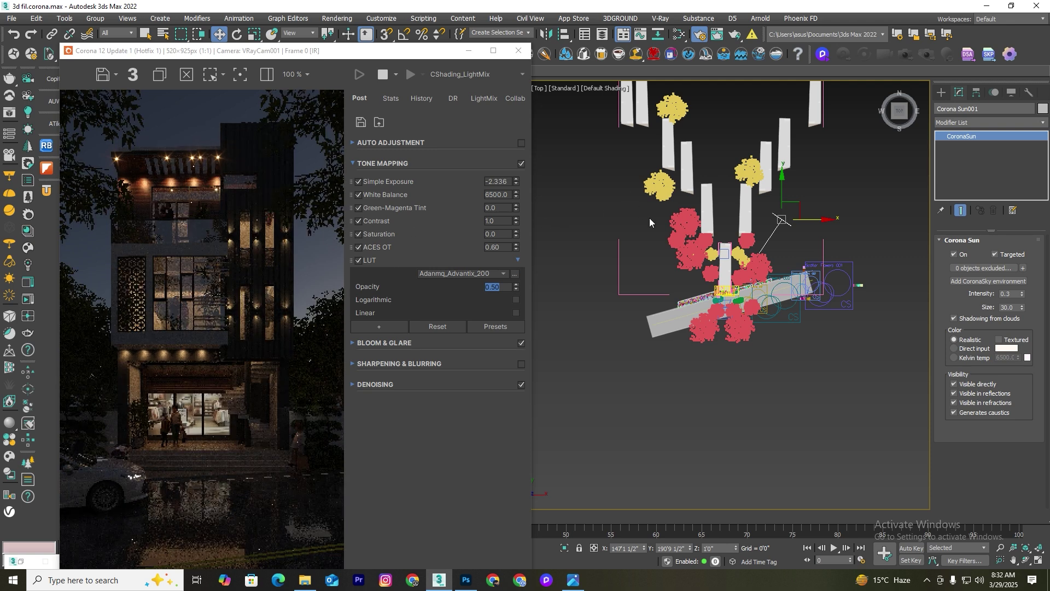
Switch to the photo viewer to compare the night render with the overcast, night and day reference, and return to 3ds Max.
click(572, 580)
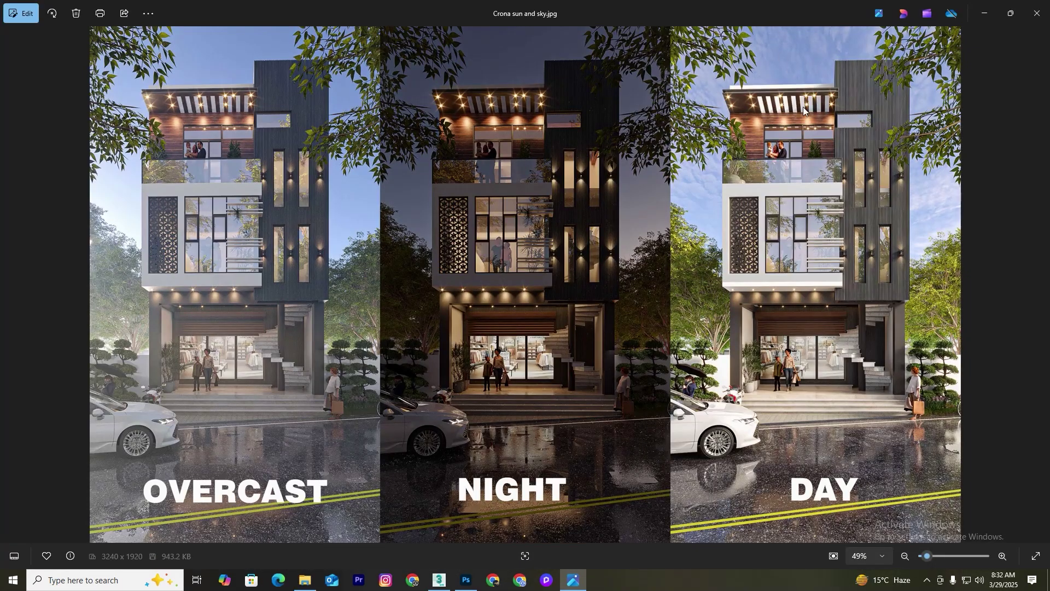
click(985, 12)
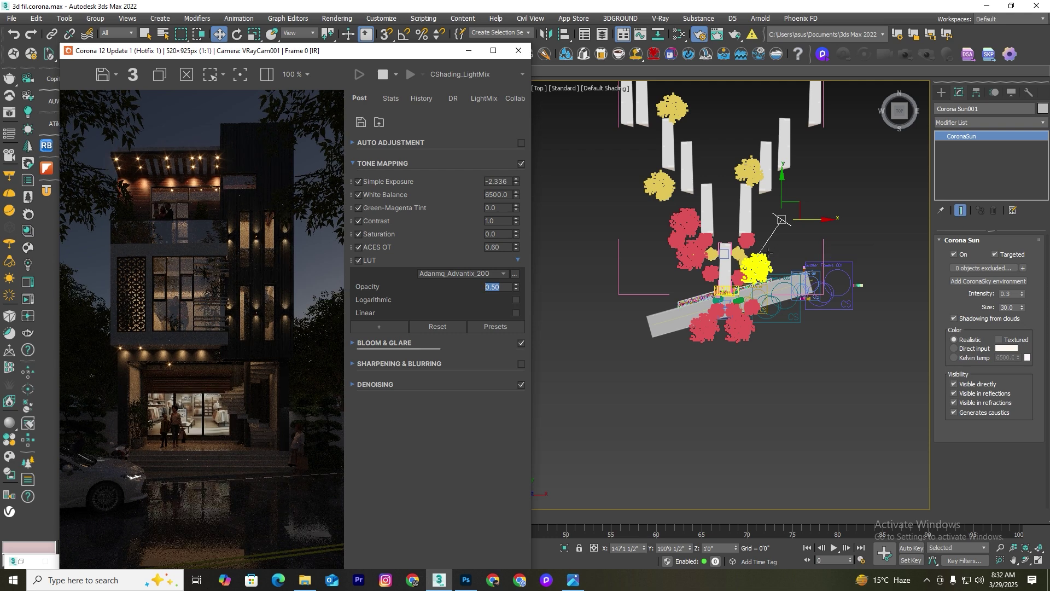
Move the Corona Sun back in front of the building to about Y -27 feet and set its Z height to 80 feet.
drag(784, 186, 833, 300)
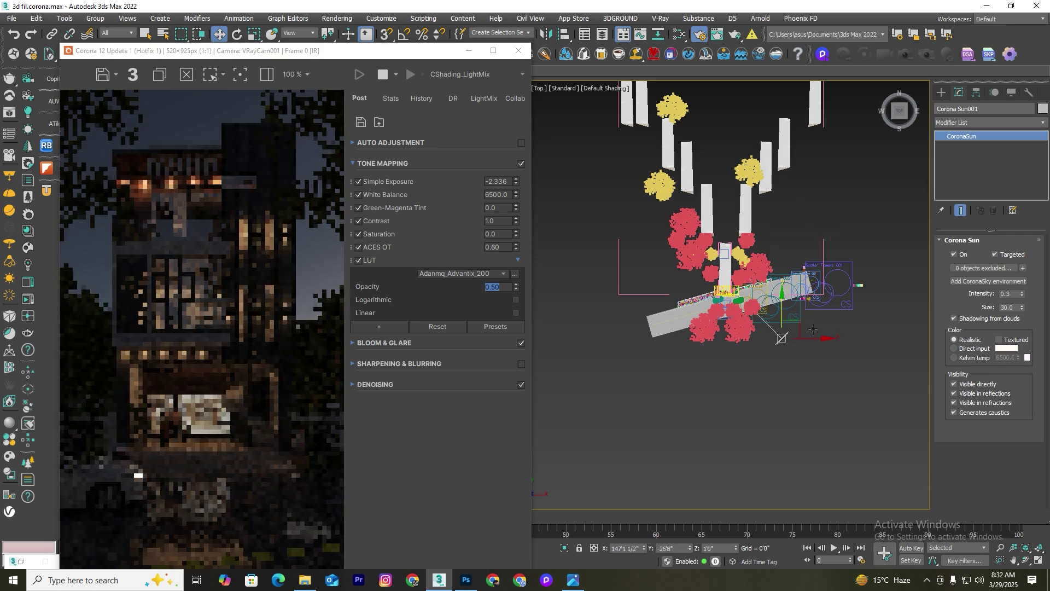
click(710, 548)
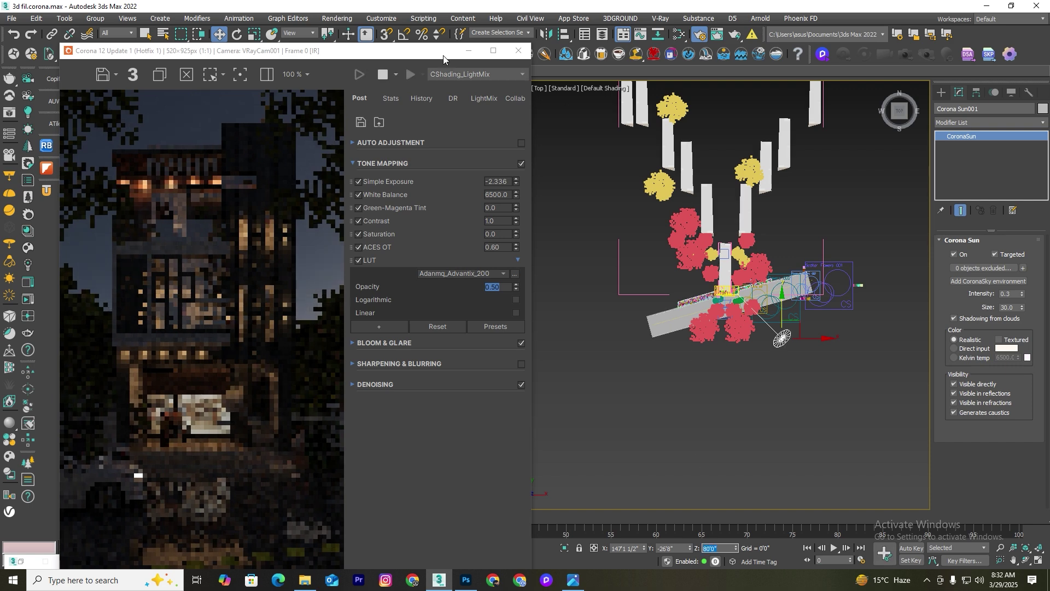
Reopen the Slate Material Editor beside the render and set the altitude of the Map #198 Corona Sky to 1000 m.
drag(402, 53, 378, 60)
click(608, 235)
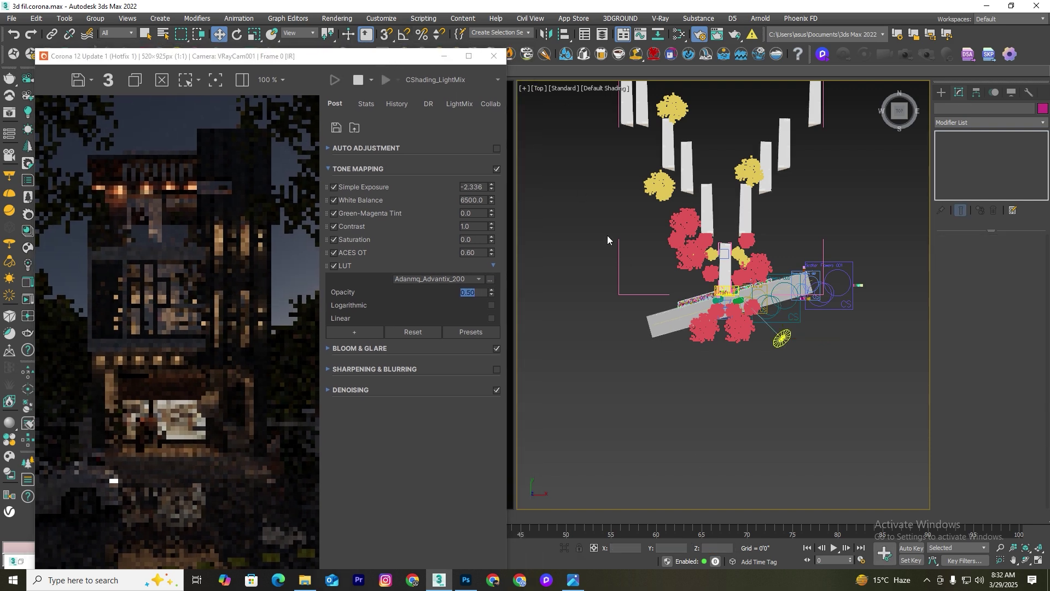
key(m)
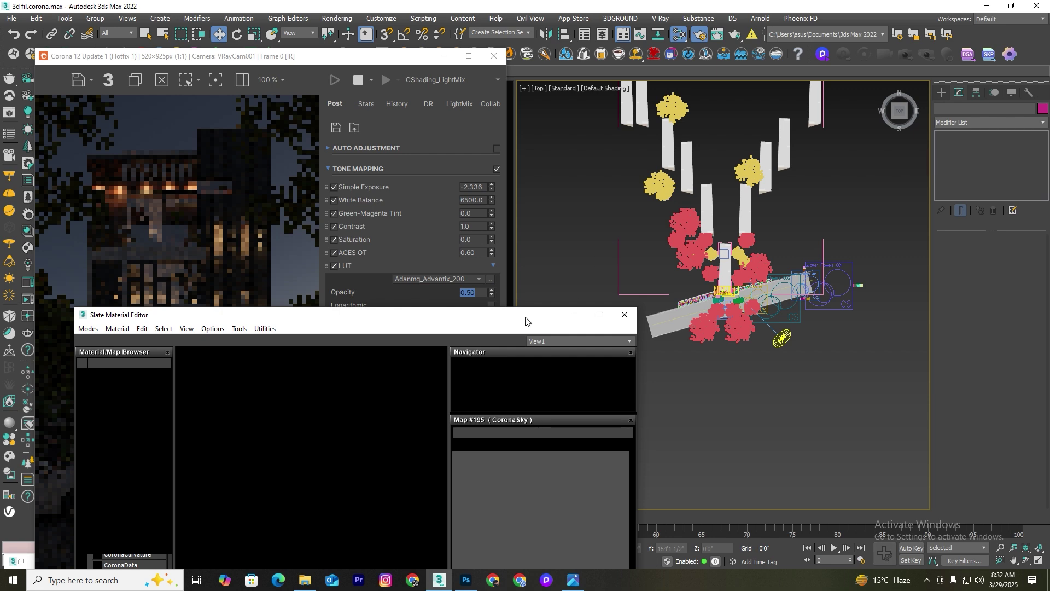
drag(520, 318, 897, 124)
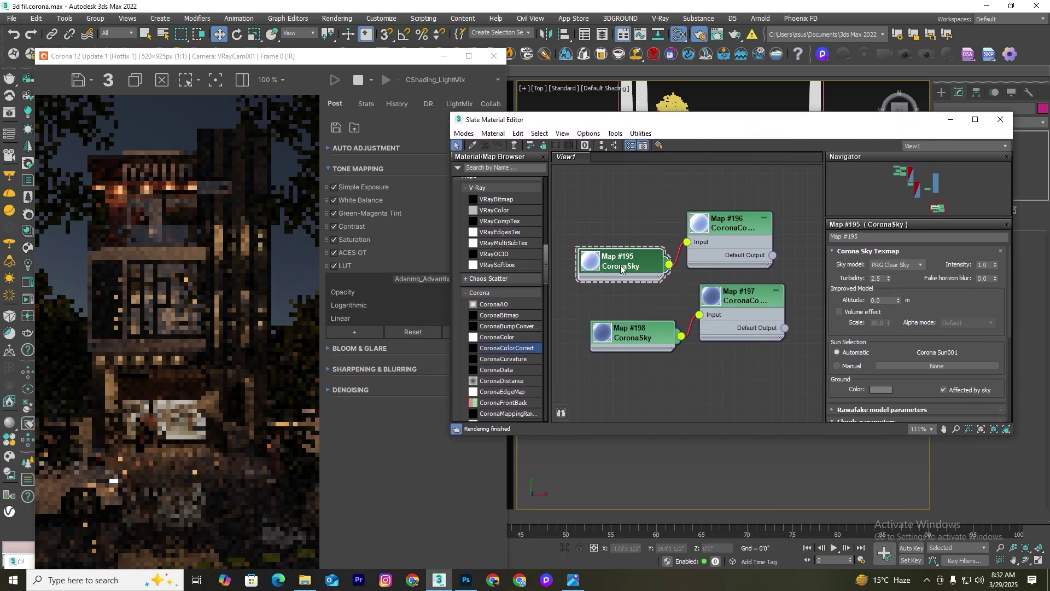
click(633, 337)
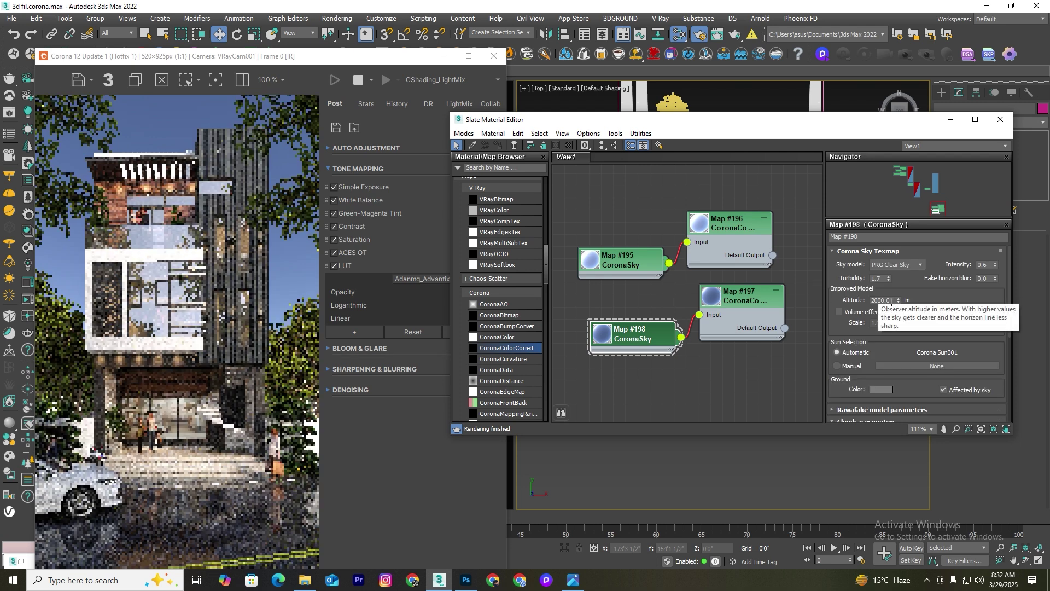
double_click(891, 300)
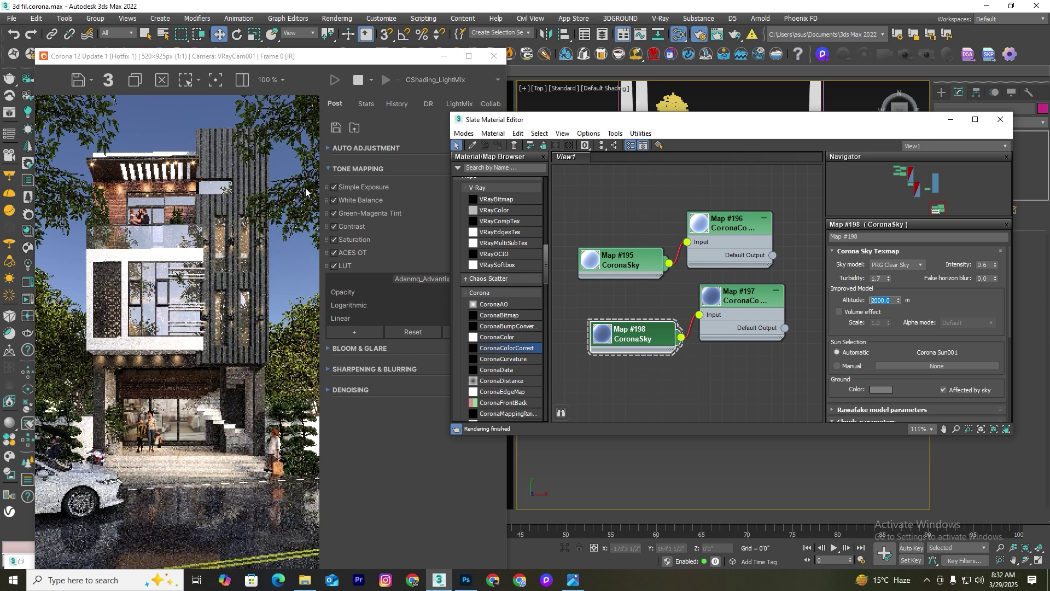
text(1000)
key(Return)
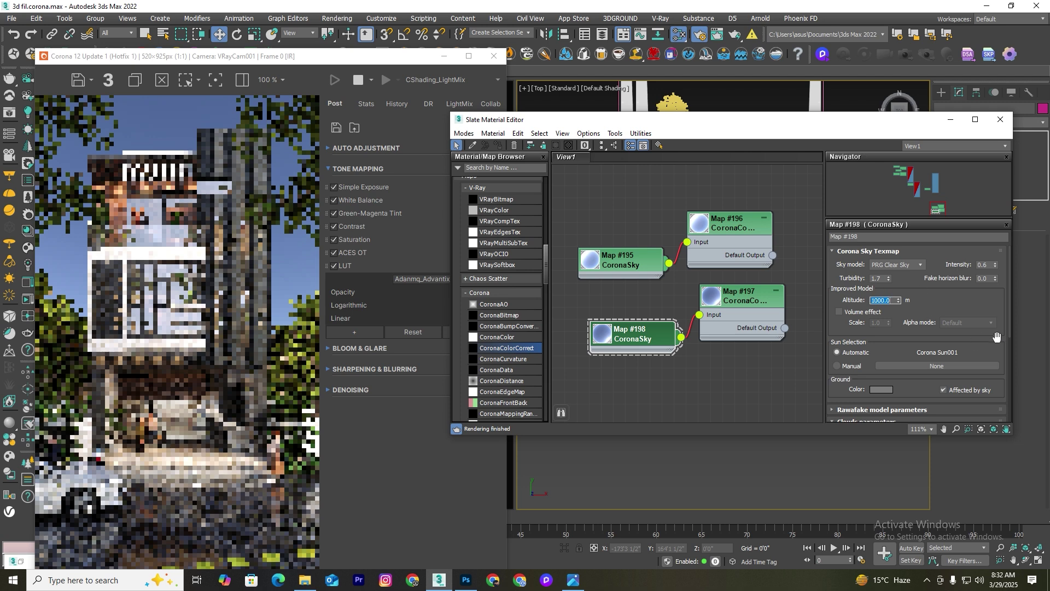
Enable clouds on the Map #198 Corona Sky, with the amount set to 0.6 and the cirrus amount to 1.
drag(1010, 329, 1017, 389)
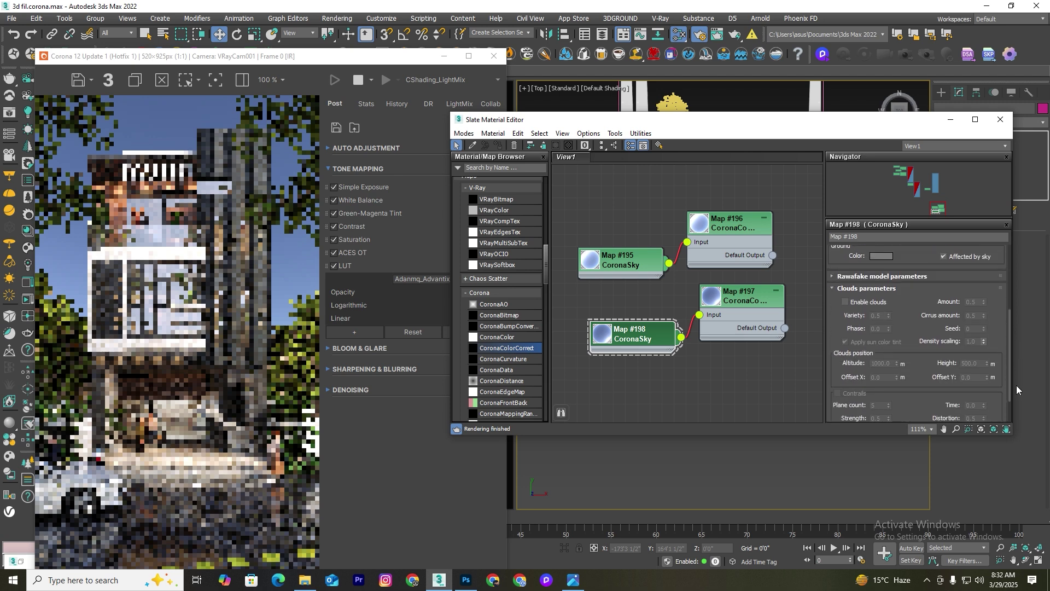
click(846, 302)
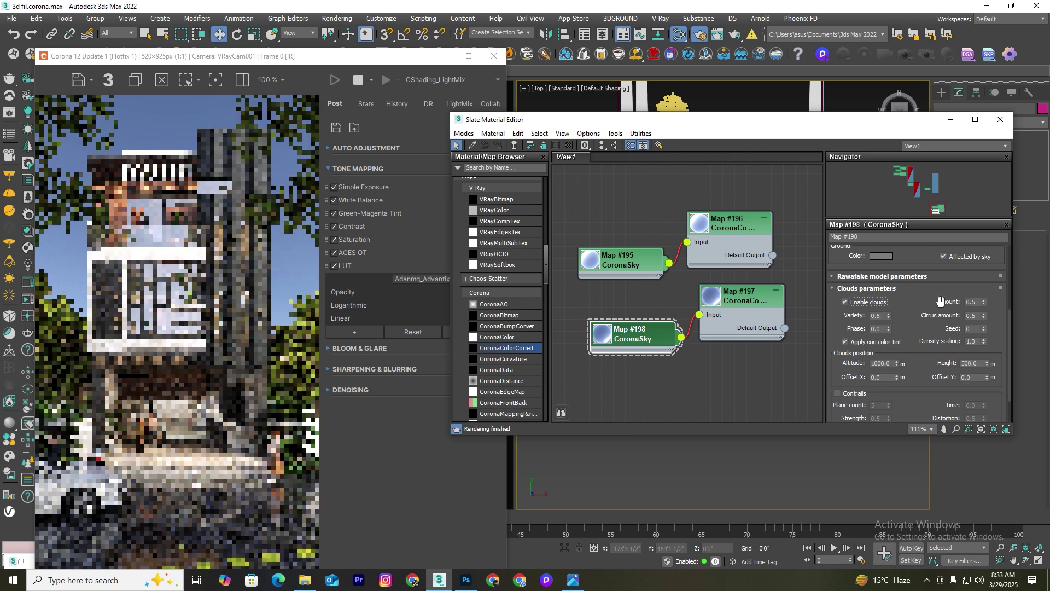
double_click(971, 302)
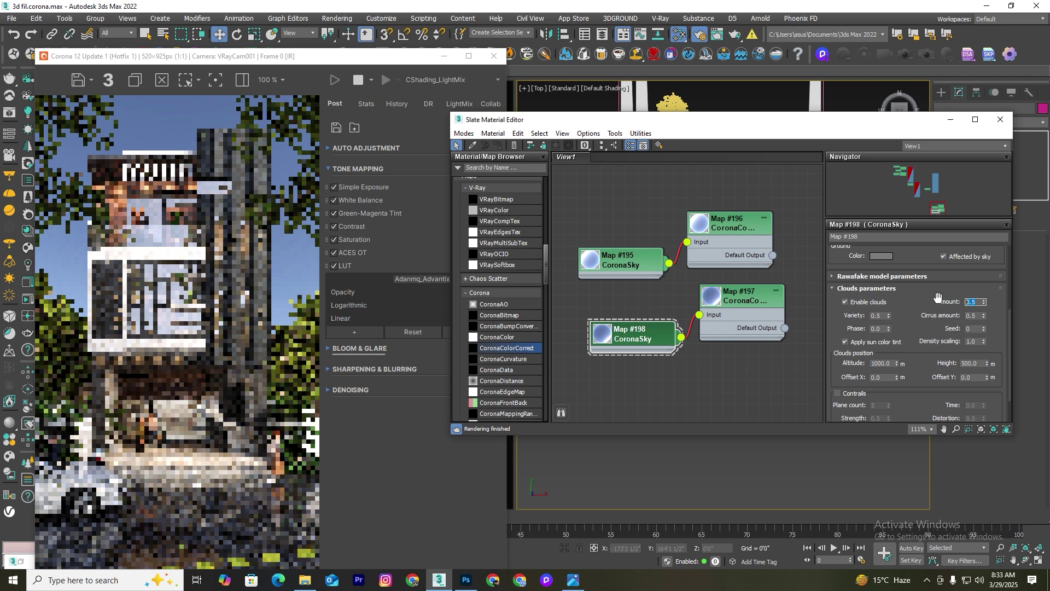
text(.6)
key(Return)
key(Tab)
text(1)
key(Return)
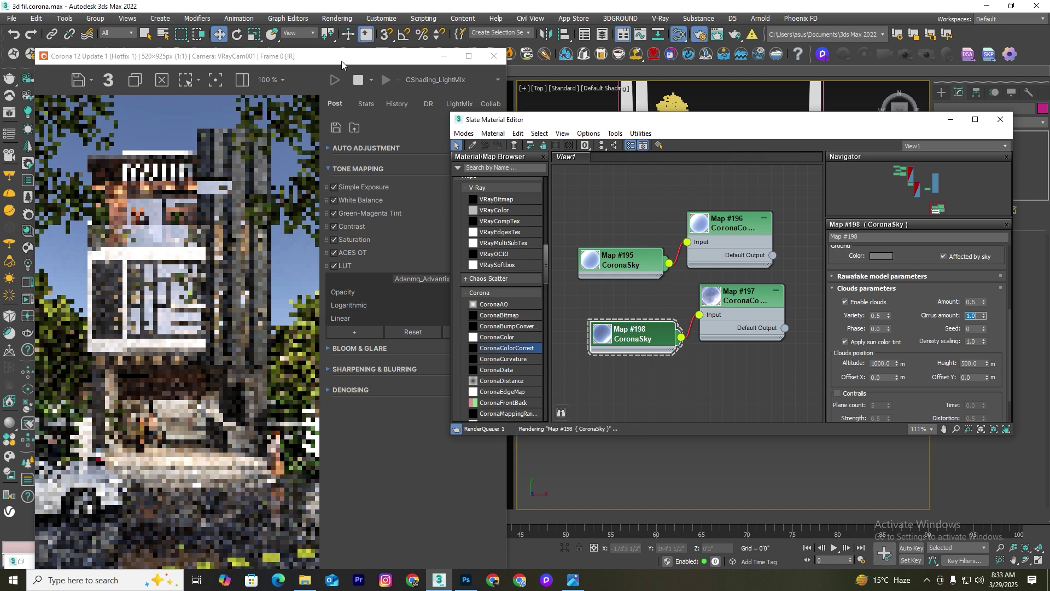
Stop the interactive render, then close the Corona frame buffer and the Slate Material Editor.
drag(323, 55, 391, 48)
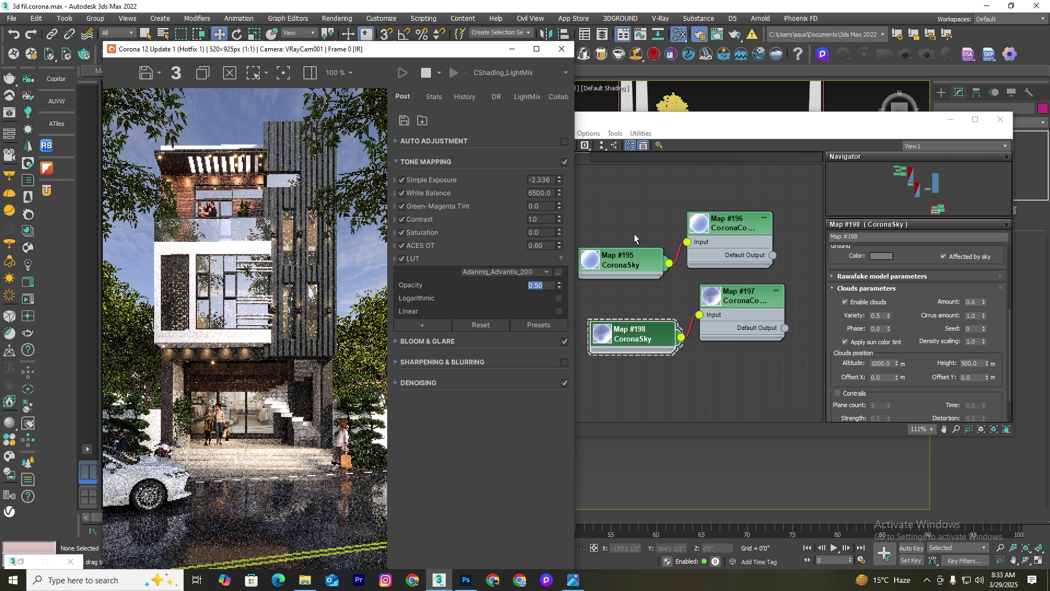
click(427, 74)
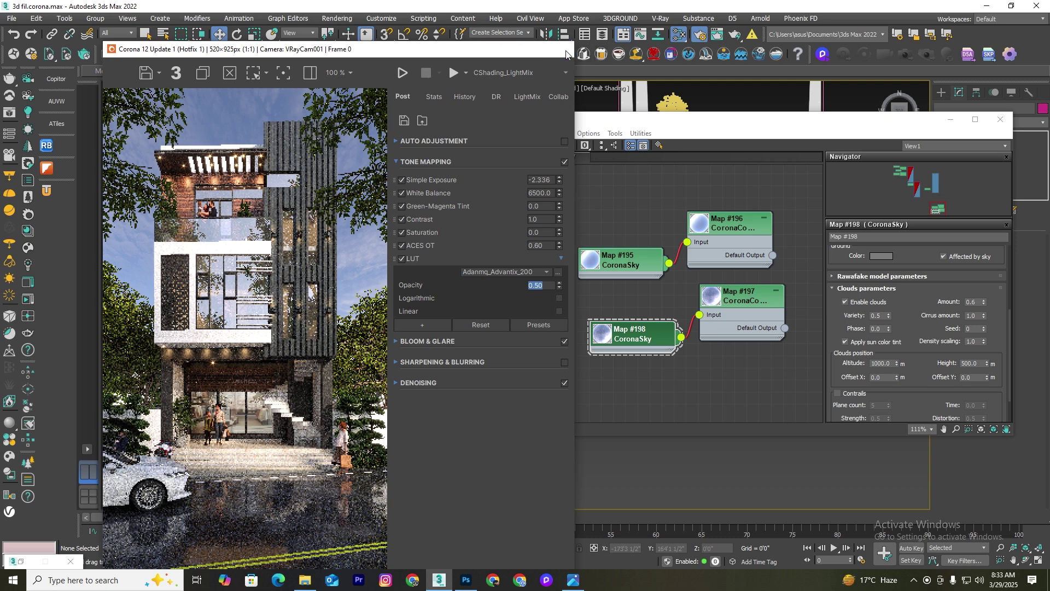
click(562, 48)
click(1001, 119)
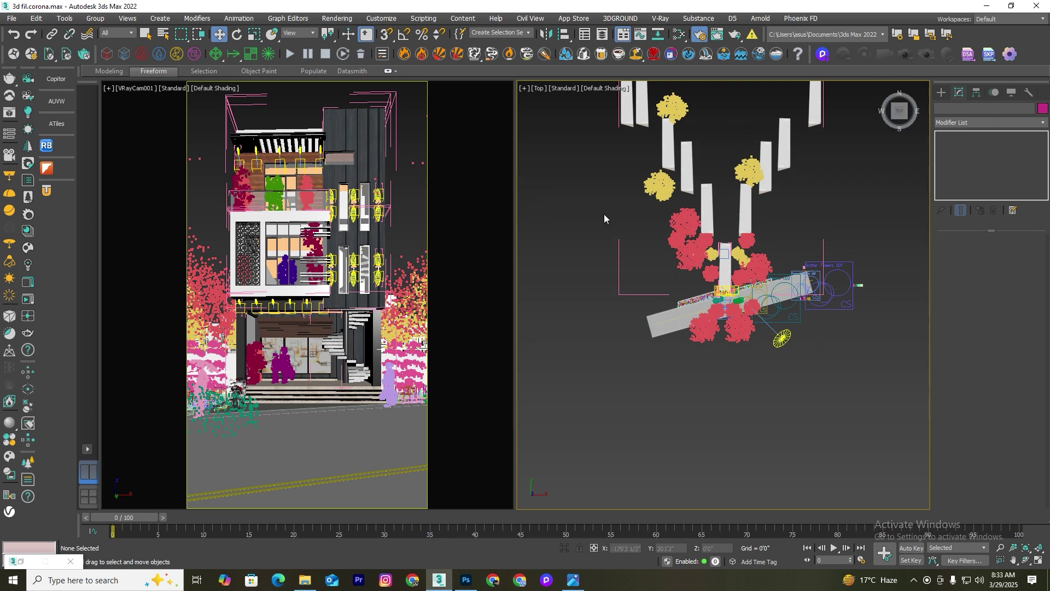
Open Render Setup and choose Corona High Quality as the denoising mode in the scene settings.
click(701, 35)
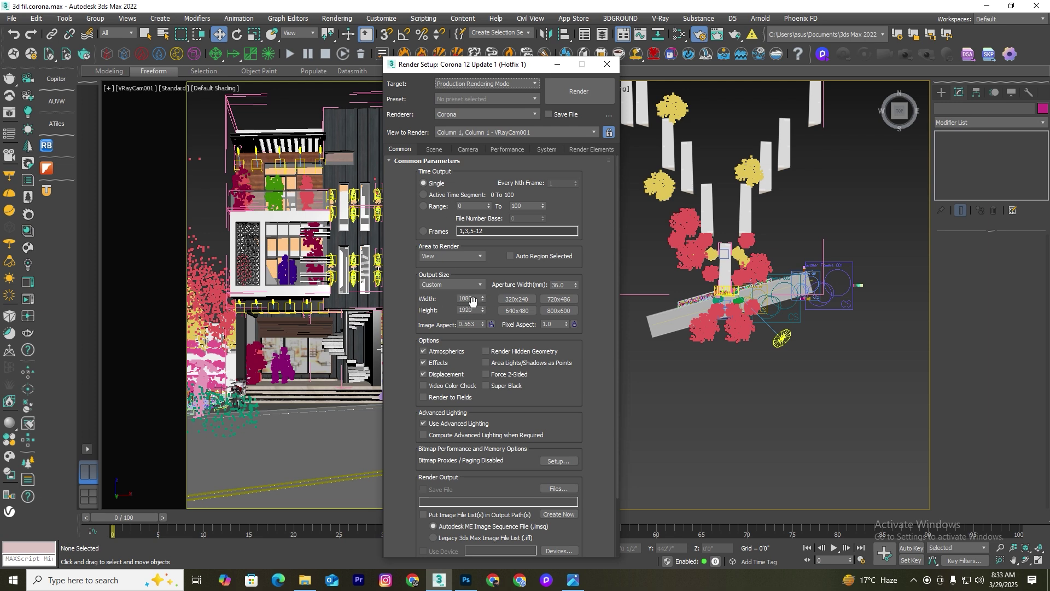
click(434, 150)
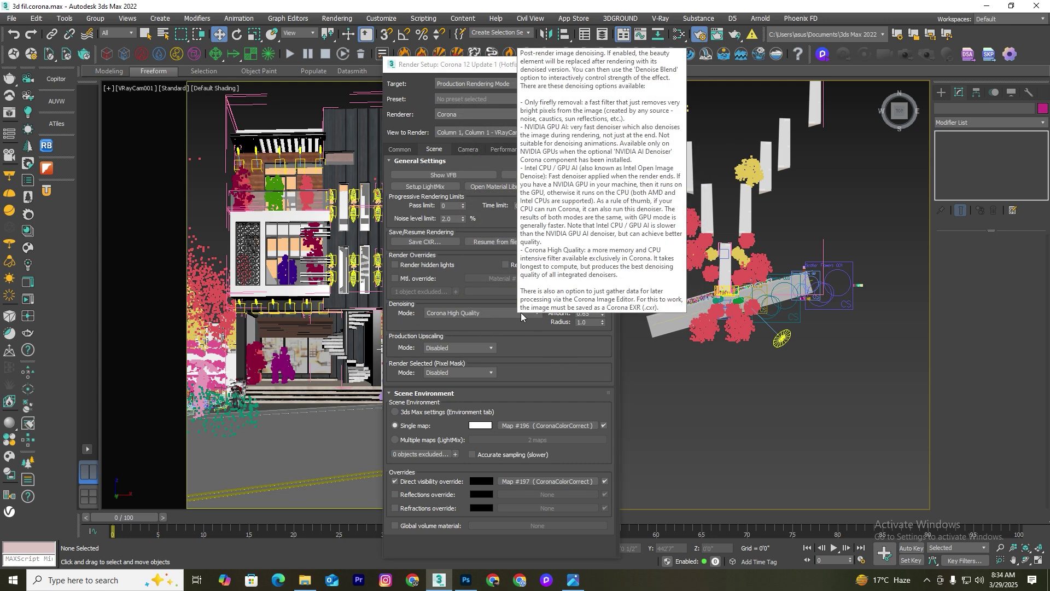
click(537, 315)
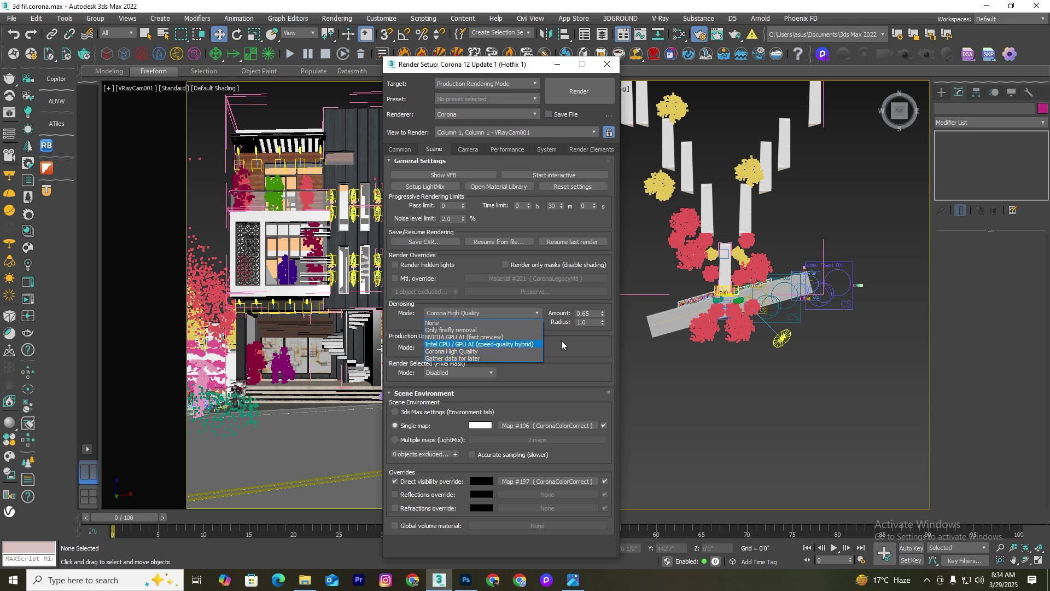
click(464, 351)
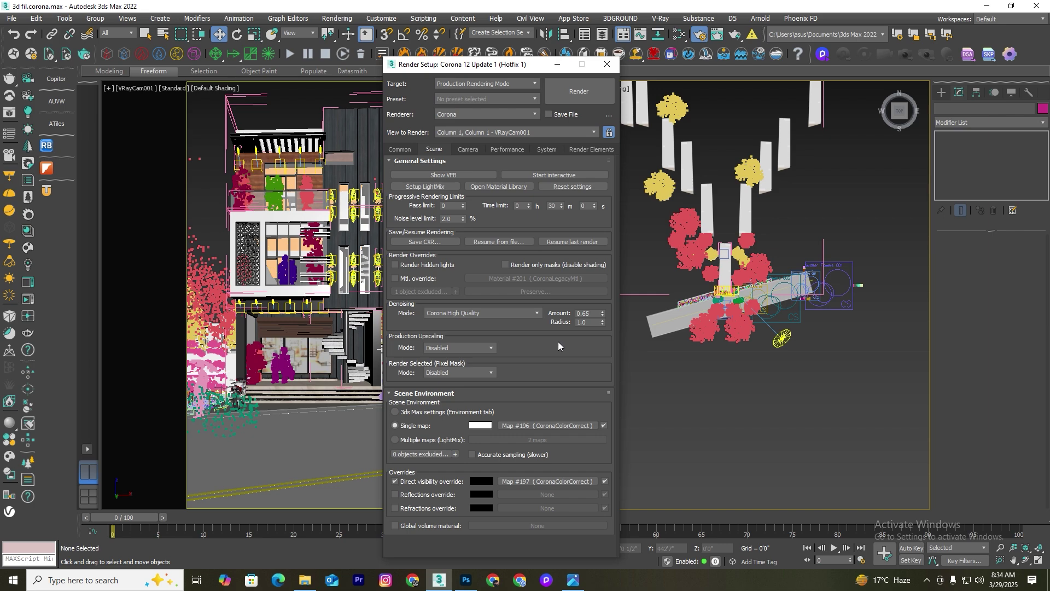
Switch to the photo viewer to examine the finished overcast, night and day renders.
click(573, 580)
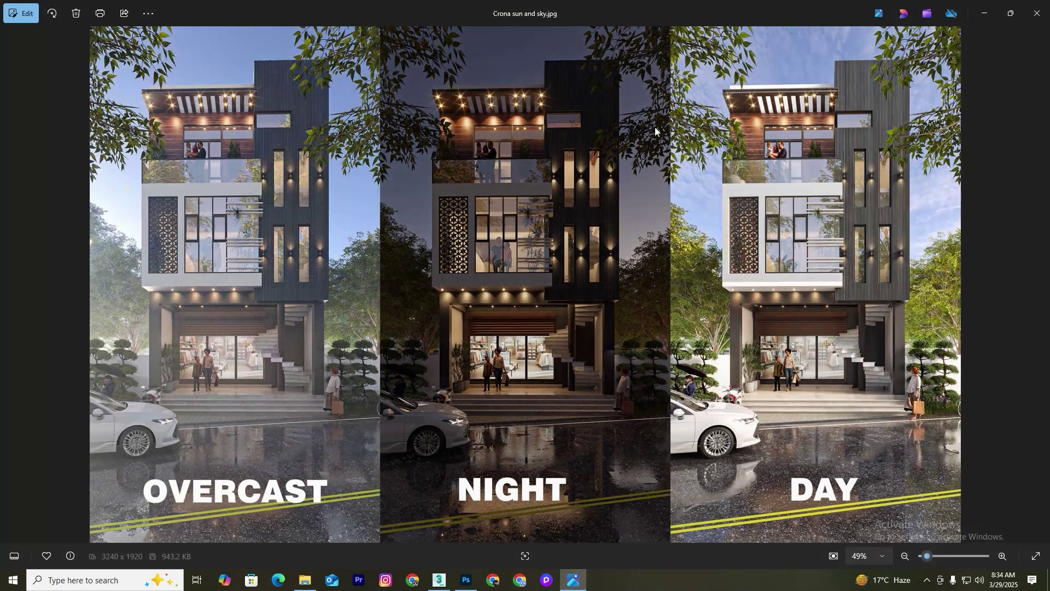